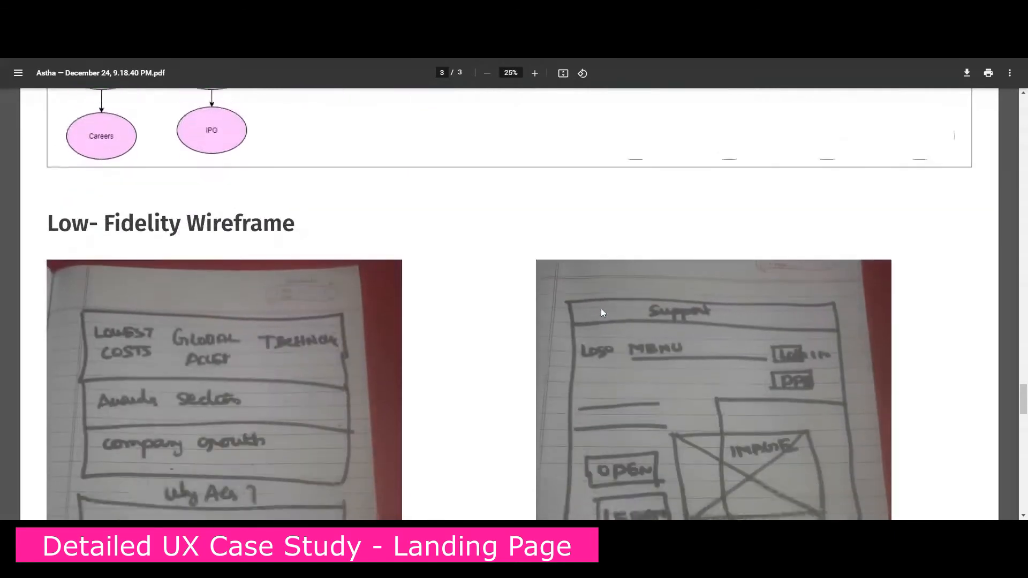
# Review the low-fidelity sketches and the high-fidelity wireframe proposals in the case study PDF
pyautogui.scroll(-2, 603, 313)
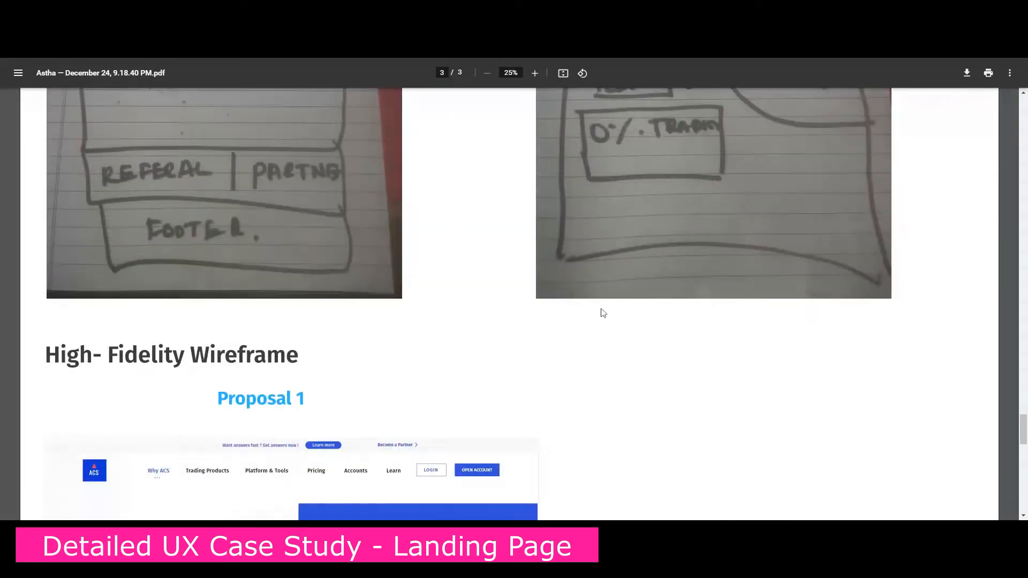
pyautogui.scroll(-2, 603, 312)
pyautogui.scroll(-2, 603, 313)
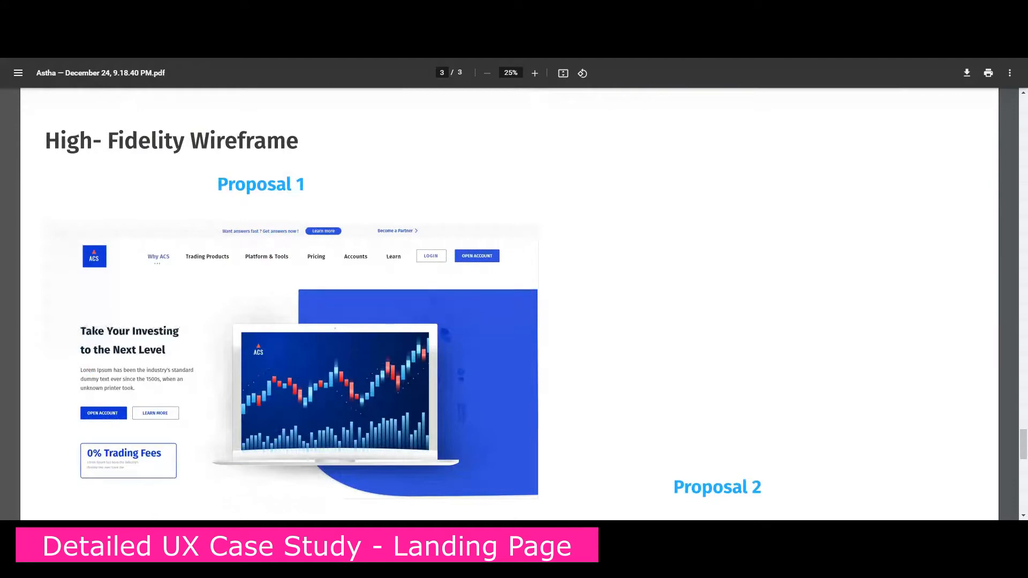
pyautogui.scroll(-7, 603, 313)
pyautogui.scroll(-6, 603, 312)
pyautogui.scroll(4, 605, 310)
pyautogui.scroll(20, 616, 303)
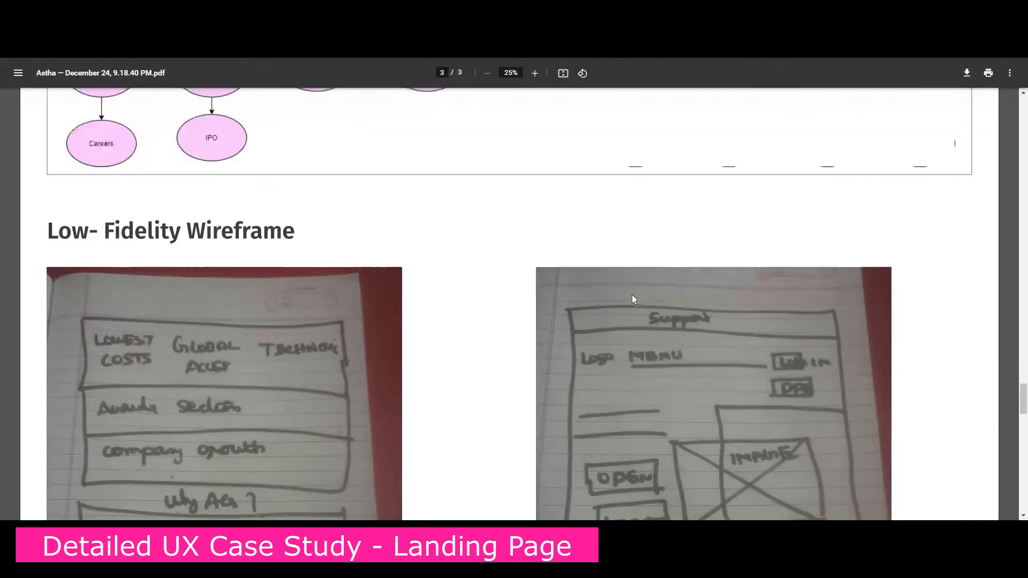
# Examine the case study's sitemap, competitor analysis, research goals, objectives and background sections
pyautogui.scroll(7, 632, 299)
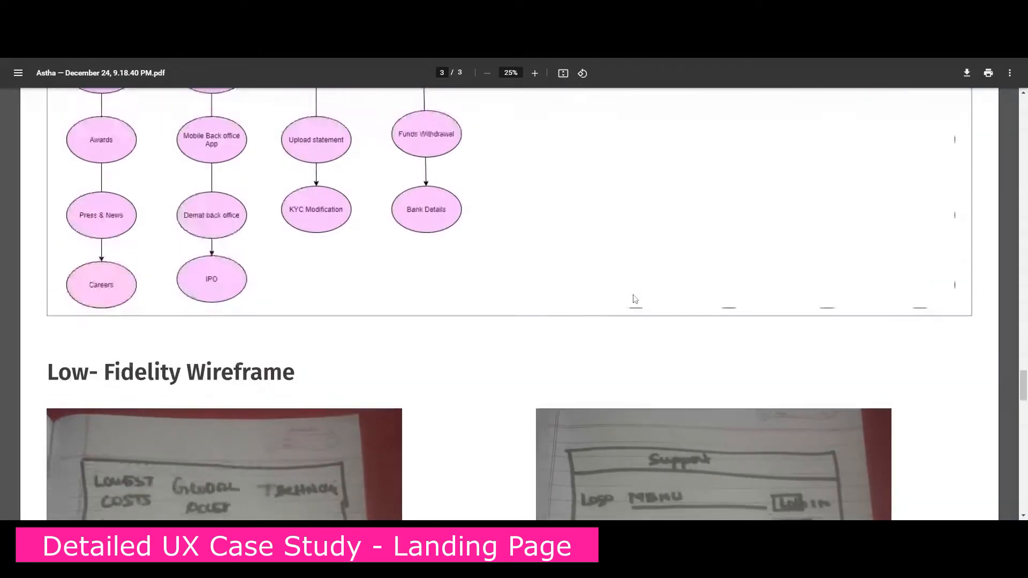
pyautogui.scroll(20, 657, 285)
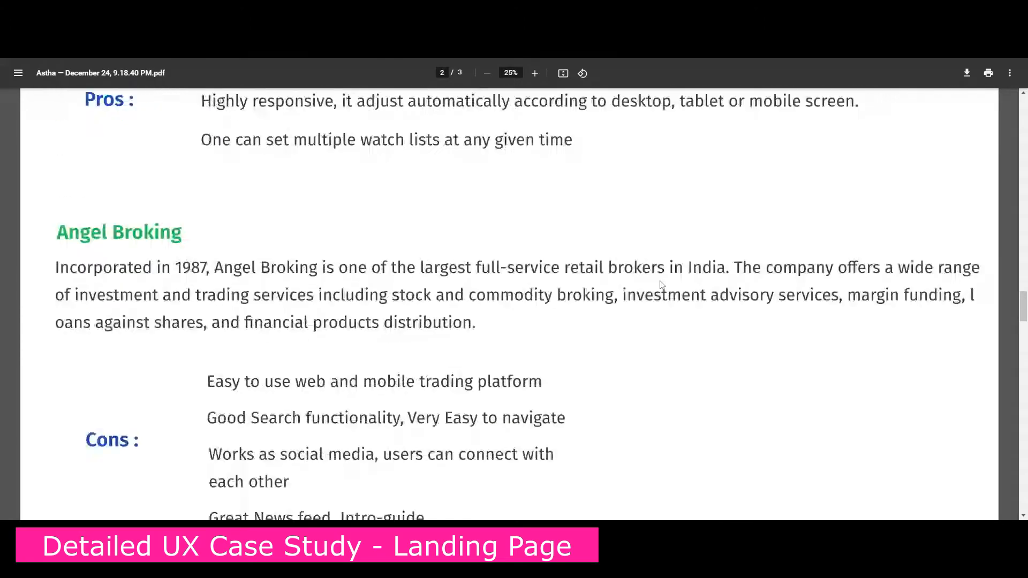
pyautogui.scroll(15, 662, 284)
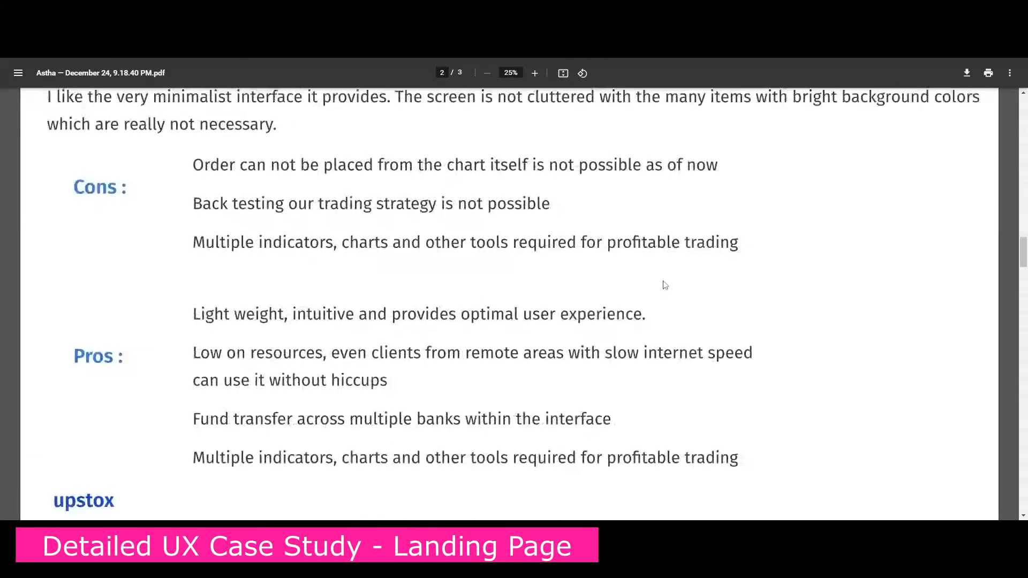
pyautogui.scroll(12, 665, 284)
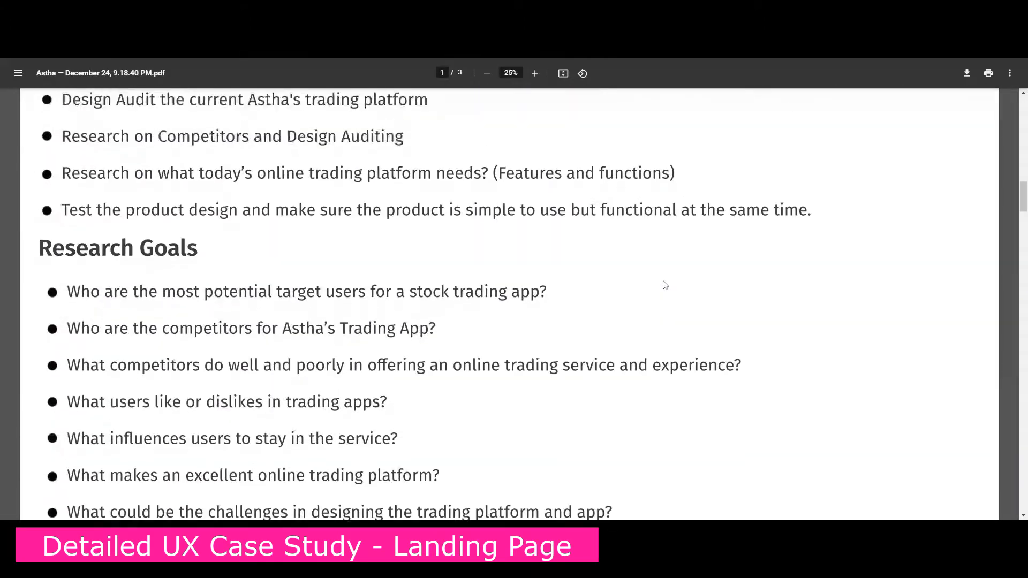
pyautogui.scroll(2, 652, 274)
pyautogui.scroll(-2, 652, 274)
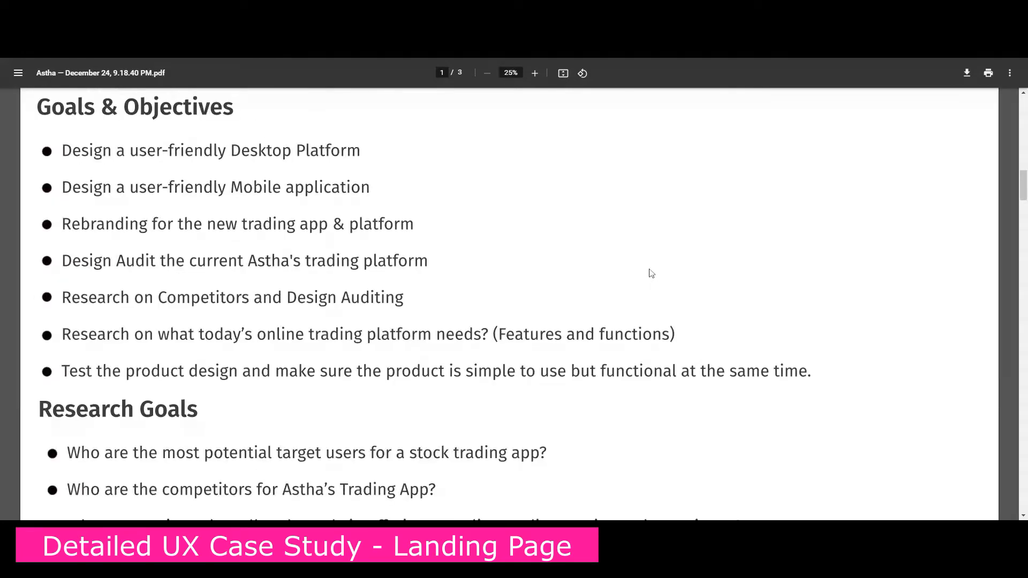
pyautogui.scroll(10, 583, 181)
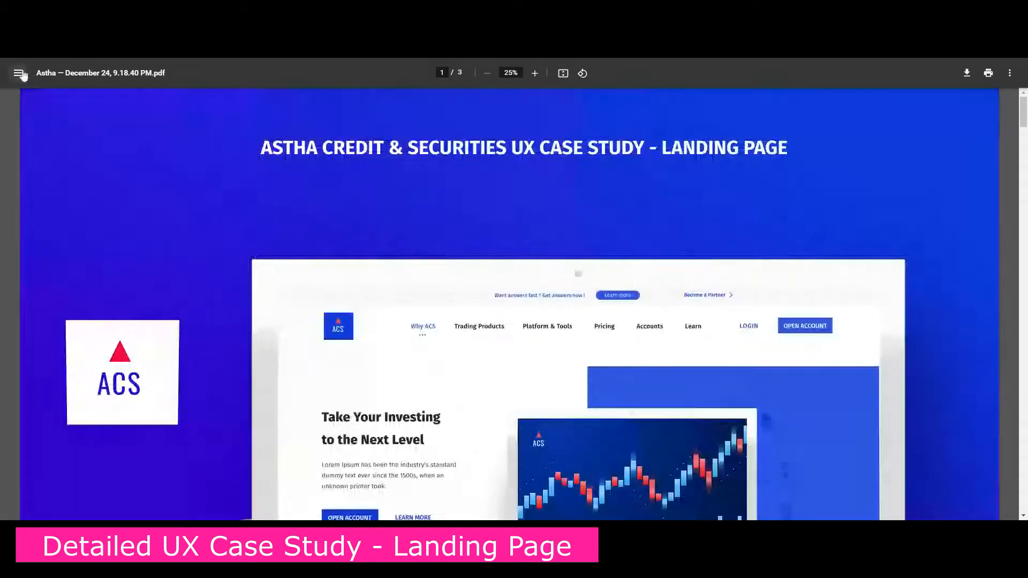
pyautogui.click(19, 74)
pyautogui.scroll(-3, 481, 283)
pyautogui.scroll(-3, 734, 92)
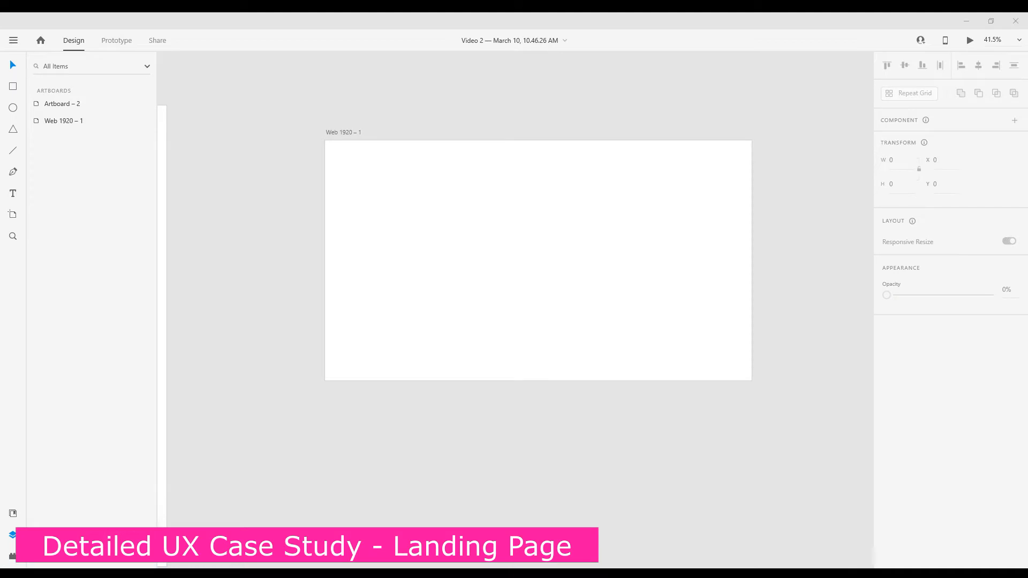
# In Adobe XD, draw a borderless rectangle 1920 px wide and about 79 px high along the upper edge of the Web 1920 – 1 artboard
pyautogui.scroll(1, 506, 155)
pyautogui.click(13, 86)
pyautogui.moveTo(279, 142); pyautogui.dragTo(833, 161)
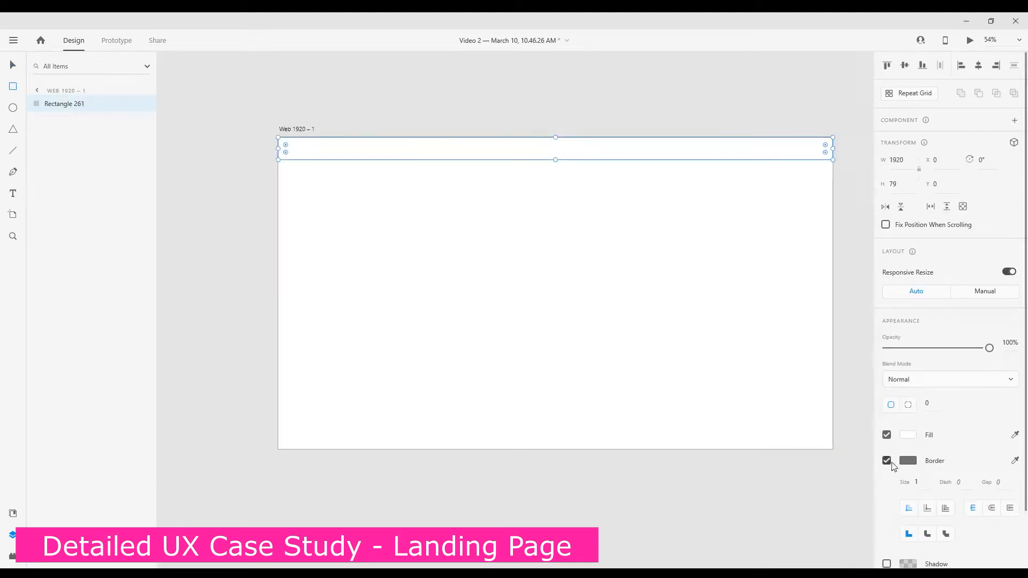
pyautogui.scroll(-3, 707, 323)
# Rename the artboard holding the icons and illustrations as Style Guide
pyautogui.press('v')
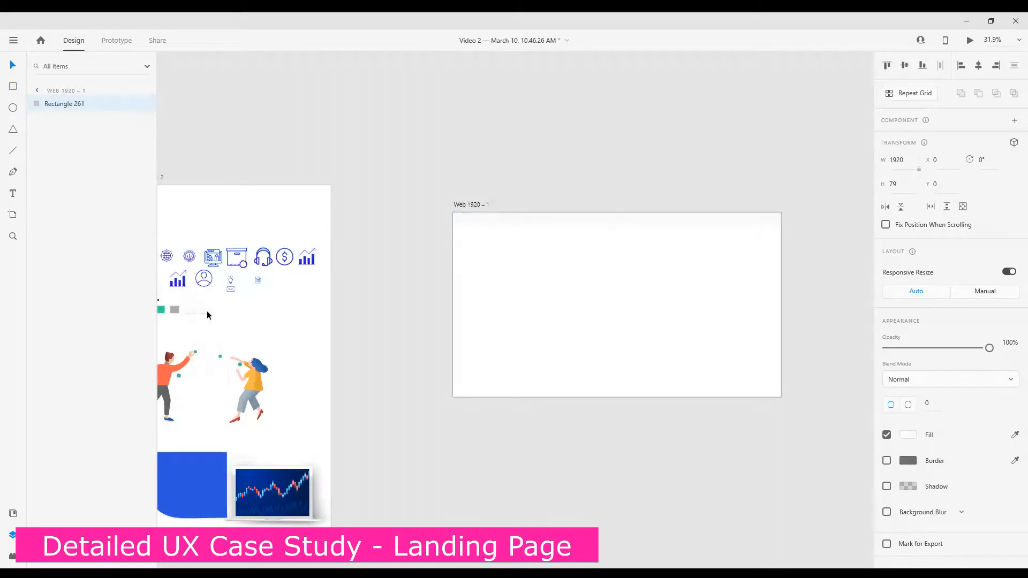
pyautogui.scroll(-1, 206, 314)
pyautogui.moveTo(211, 202); pyautogui.dragTo(287, 203)
pyautogui.write('Style Guide')
pyautogui.press('Return')
# Add the text "Want answers fast ? Get answers now !" on the header bar of the Web 1920 – 1 artboard
pyautogui.scroll(3, 555, 286)
pyautogui.scroll(2, 555, 285)
pyautogui.scroll(-2, 487, 297)
pyautogui.scroll(1, 598, 307)
pyautogui.moveTo(598, 307); pyautogui.dragTo(586, 304)
pyautogui.press('t')
pyautogui.click(417, 156)
pyautogui.write('Wha')
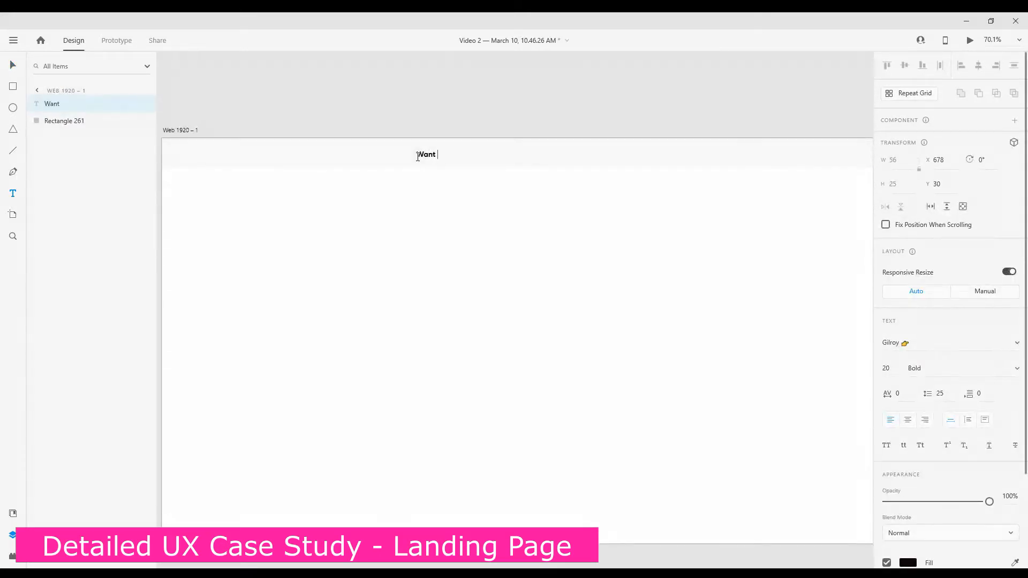
pyautogui.write('t answersw')
pyautogui.press('BackSpace')
pyautogui.write('fast ? Get answers now !')
# Position the header text at about X 703, Y 27 and colour it with the blue sampled from the Style Guide
pyautogui.click(13, 66)
pyautogui.scroll(2, 561, 125)
pyautogui.moveTo(493, 168); pyautogui.dragTo(505, 165)
pyautogui.hotkey('ctrl', '0')
pyautogui.click(1015, 565)
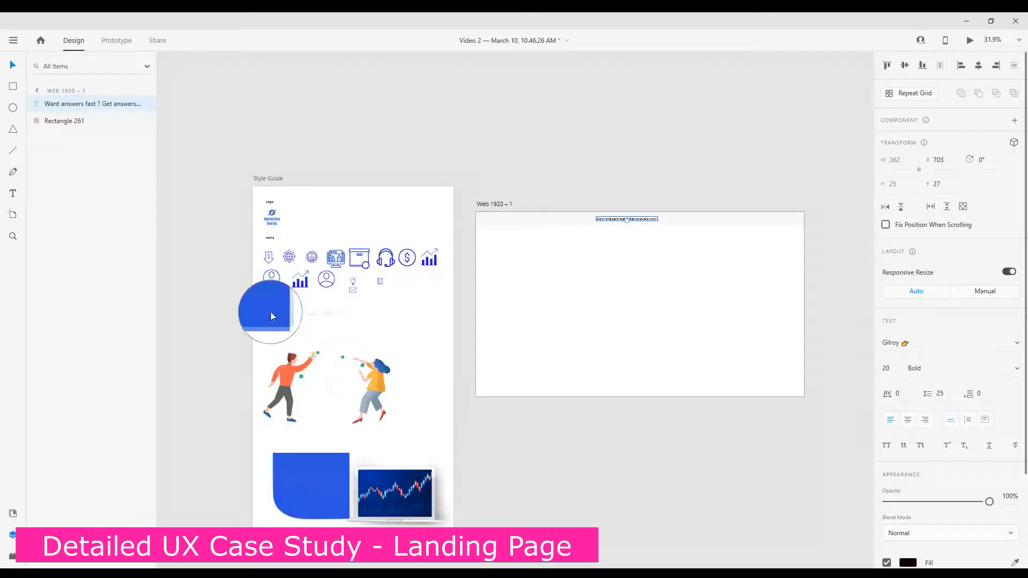
pyautogui.click(270, 312)
pyautogui.scroll(-3, 922, 449)
pyautogui.click(909, 448)
pyautogui.click(758, 512)
pyautogui.scroll(5, 664, 279)
pyautogui.press('Escape')
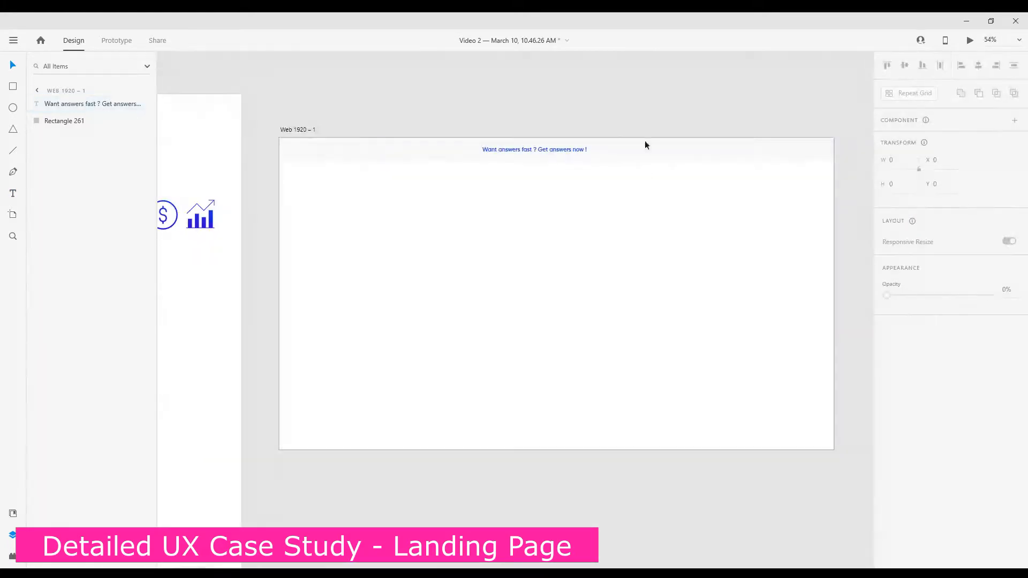
# Draw a pill-shaped rectangle of about 146 × 37 px with corner radius 19 just after the header text
pyautogui.press('r')
pyautogui.moveTo(529, 167)
pyautogui.mouseDown()
pyautogui.moveTo(535, 177)
pyautogui.moveTo(638, 190)
pyautogui.mouseUp()
pyautogui.moveTo(631, 173)
pyautogui.mouseDown()
pyautogui.moveTo(624, 184)
pyautogui.moveTo(620, 173)
pyautogui.mouseUp()
pyautogui.scroll(2, 619, 183)
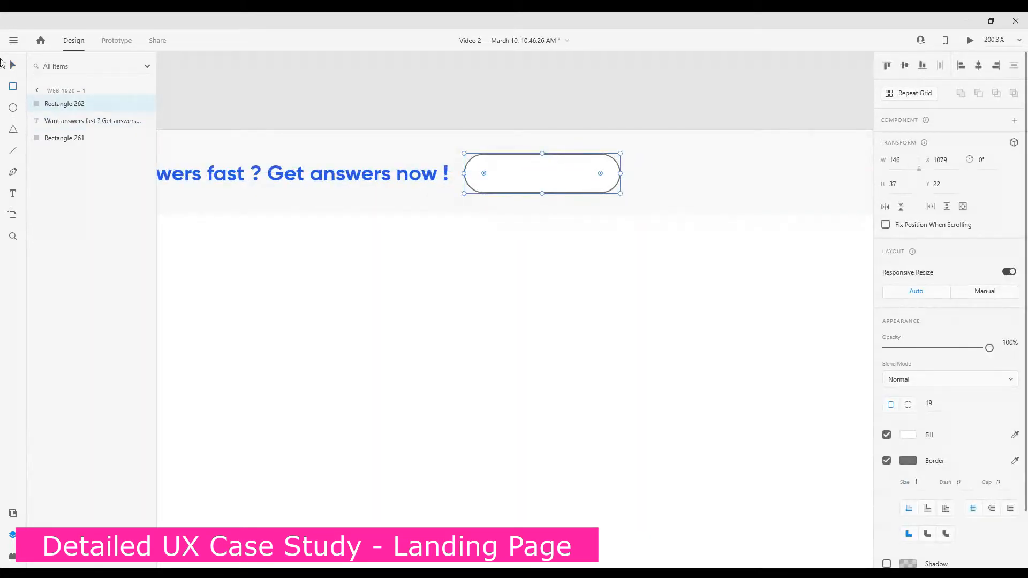
# Align the pill-shaped rectangle and the header text to each other's vertical middle
pyautogui.click(9, 64)
pyautogui.click(541, 274)
pyautogui.click(552, 179)
pyautogui.keyDown('shift'); pyautogui.click(423, 174); pyautogui.keyUp('shift')
pyautogui.click(905, 65)
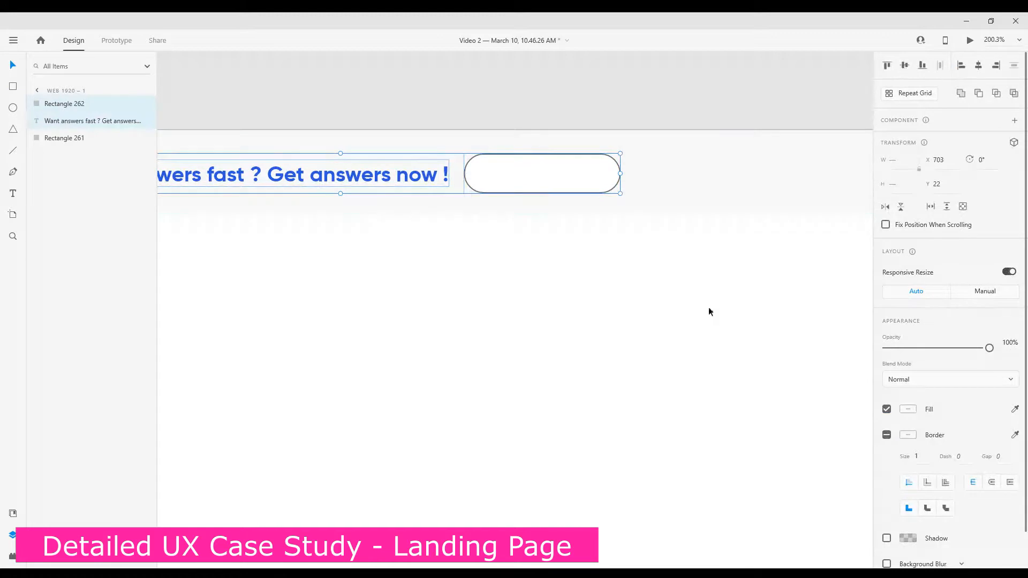
pyautogui.click(709, 310)
# Remove the pill shape's border and fill it with the same blue as the header text
pyautogui.click(551, 175)
pyautogui.click(887, 460)
pyautogui.click(908, 434)
pyautogui.click(773, 507)
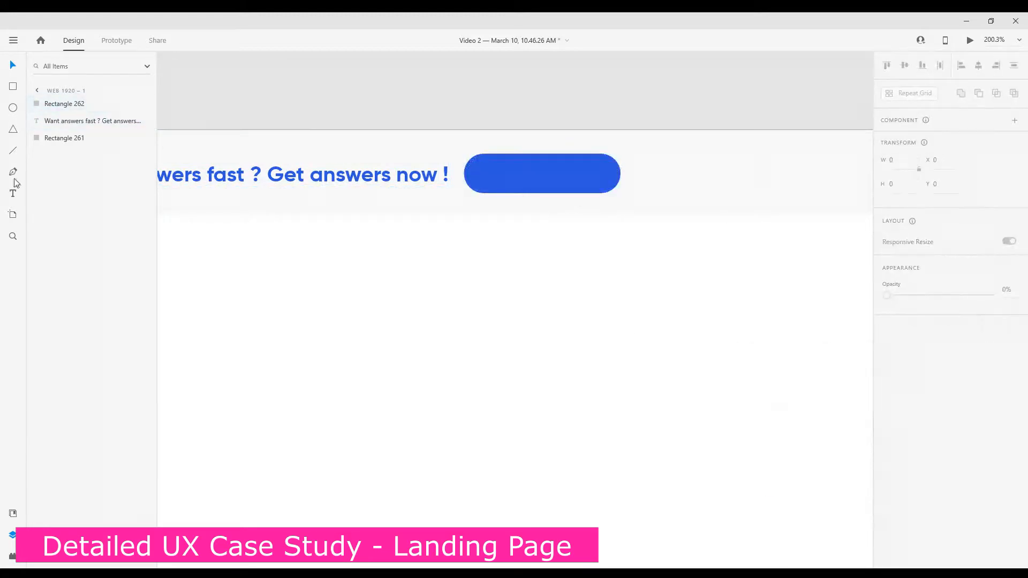
# Add the text label "Kearn More" on the blue button and colour it with white sampled from the artboard
pyautogui.click(13, 193)
pyautogui.click(503, 173)
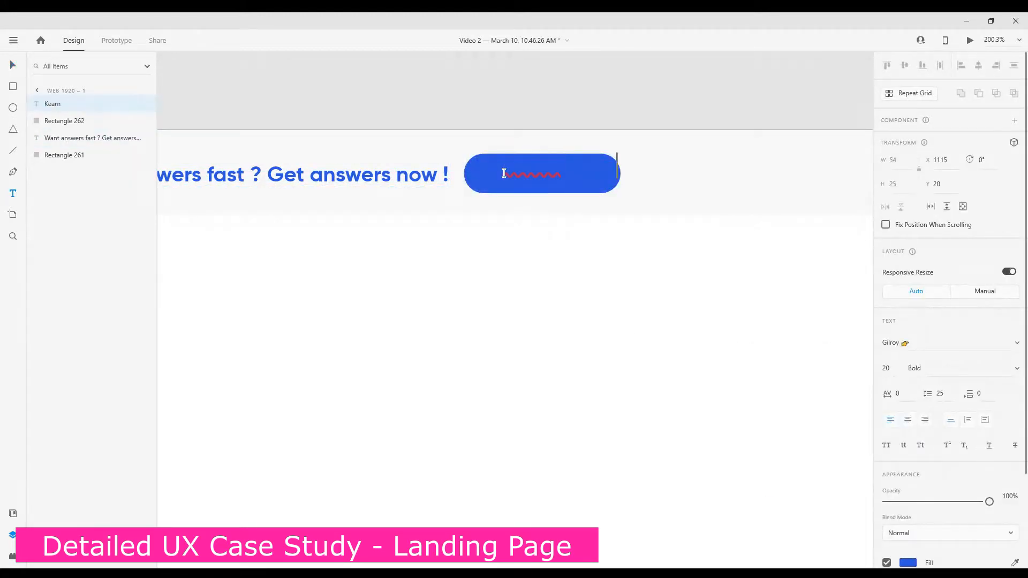
pyautogui.write('Kearn More')
pyautogui.press('Escape')
pyautogui.scroll(-3, 995, 268)
pyautogui.click(1015, 447)
pyautogui.click(690, 383)
# Correct the button label to "Learn More" and centre it on the blue button
pyautogui.click(13, 65)
pyautogui.doubleClick(515, 170)
pyautogui.press('BackSpace')
pyautogui.write('L')
pyautogui.press('Escape')
pyautogui.moveTo(568, 172); pyautogui.dragTo(560, 179)
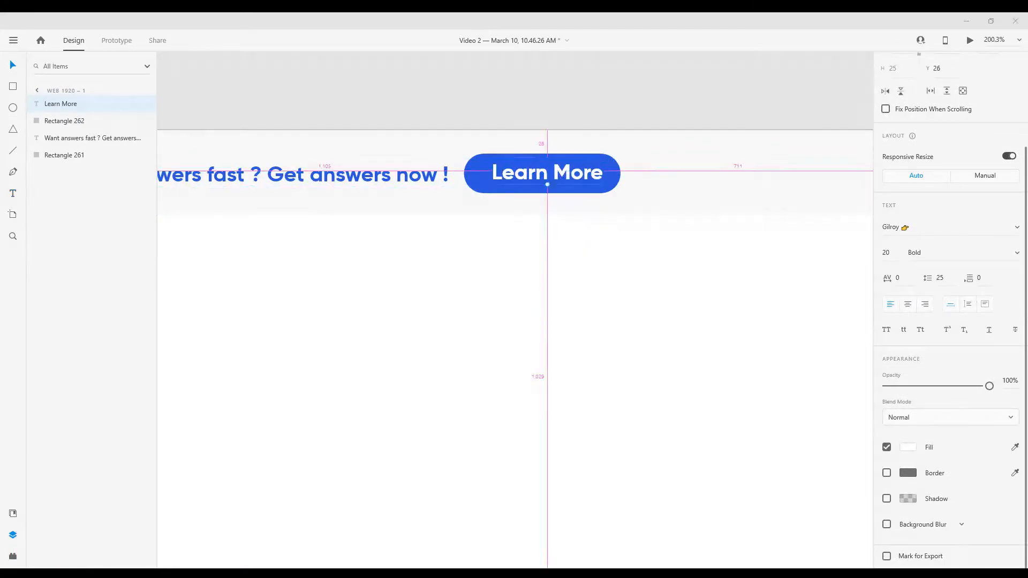
pyautogui.click(394, 241)
# Add the text "Become a Partner" on the header bar, to the right of the Learn More button
pyautogui.scroll(-3, 394, 241)
pyautogui.scroll(1, 664, 203)
pyautogui.click(612, 189)
pyautogui.write('Becone')
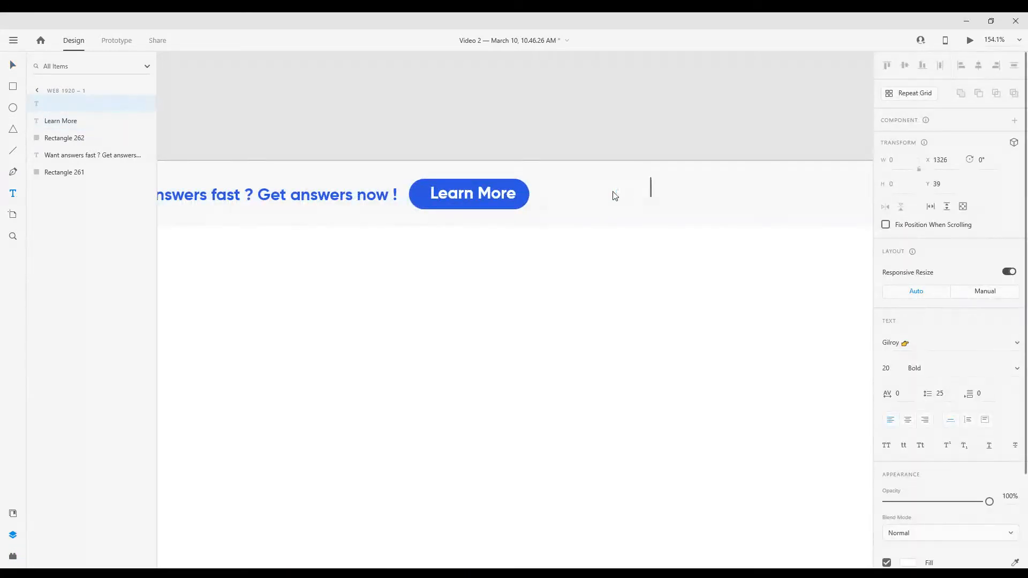
pyautogui.press('BackSpace')
pyautogui.press('BackSpace')
pyautogui.write('me a Partner')
pyautogui.press('Escape')
# Position the "Become a Partner" text at about X 1324, Y 28, level with the button label, and colour it blue
pyautogui.scroll(3, 728, 214)
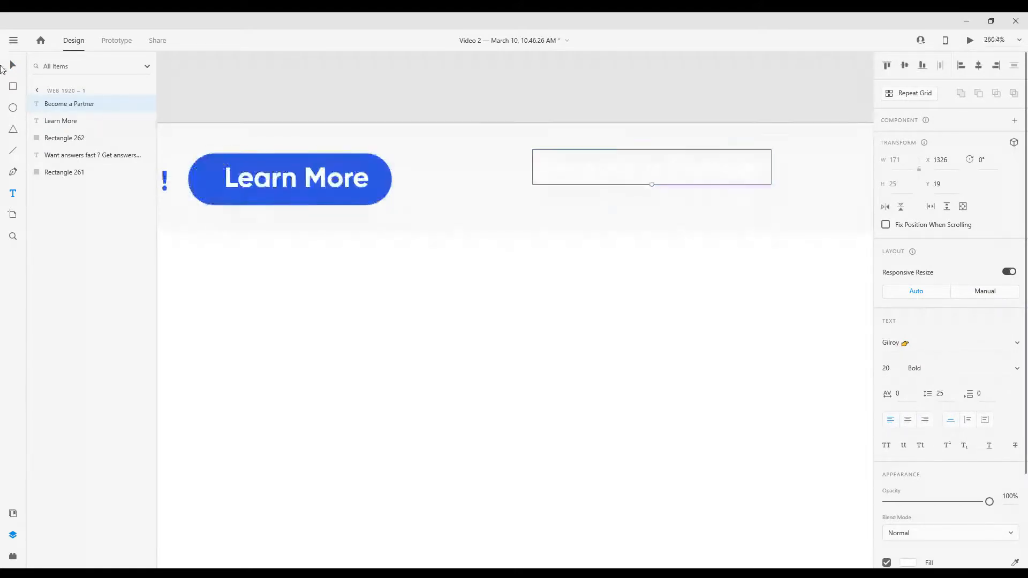
pyautogui.moveTo(640, 180); pyautogui.dragTo(640, 175)
pyautogui.scroll(-3, 914, 452)
pyautogui.click(909, 449)
pyautogui.click(773, 512)
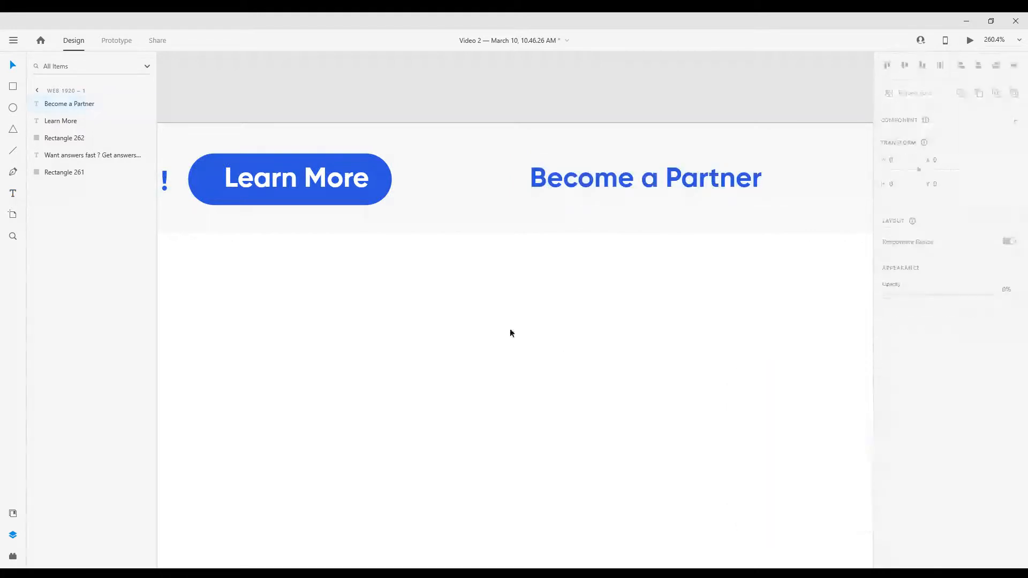
pyautogui.click(434, 425)
# Draw a small right-pointing chevron with the Pen tool just after the "Become a Partner" text
pyautogui.scroll(-4, 429, 431)
pyautogui.click(530, 316)
pyautogui.scroll(5, 610, 308)
pyautogui.press('p')
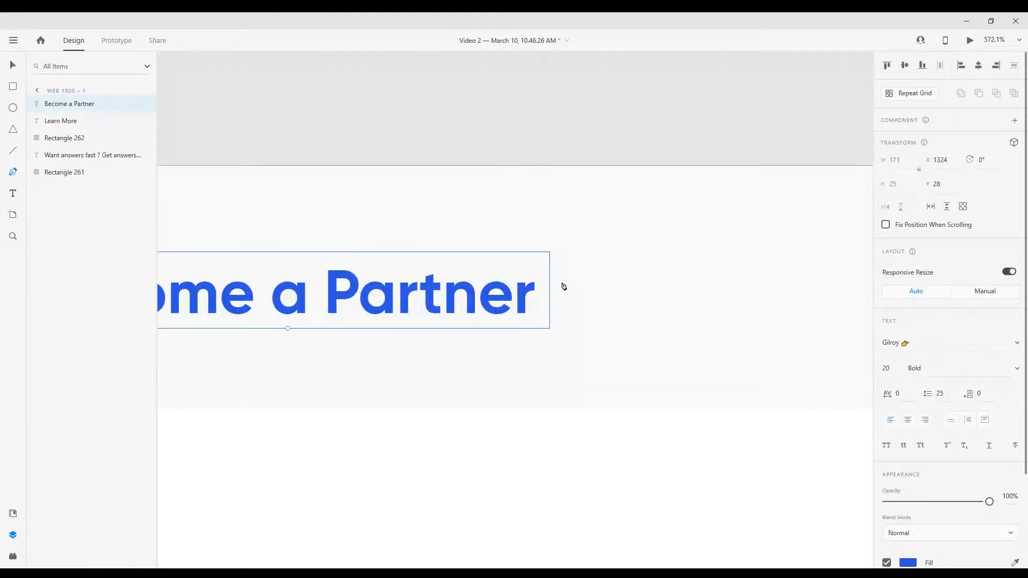
pyautogui.click(561, 282)
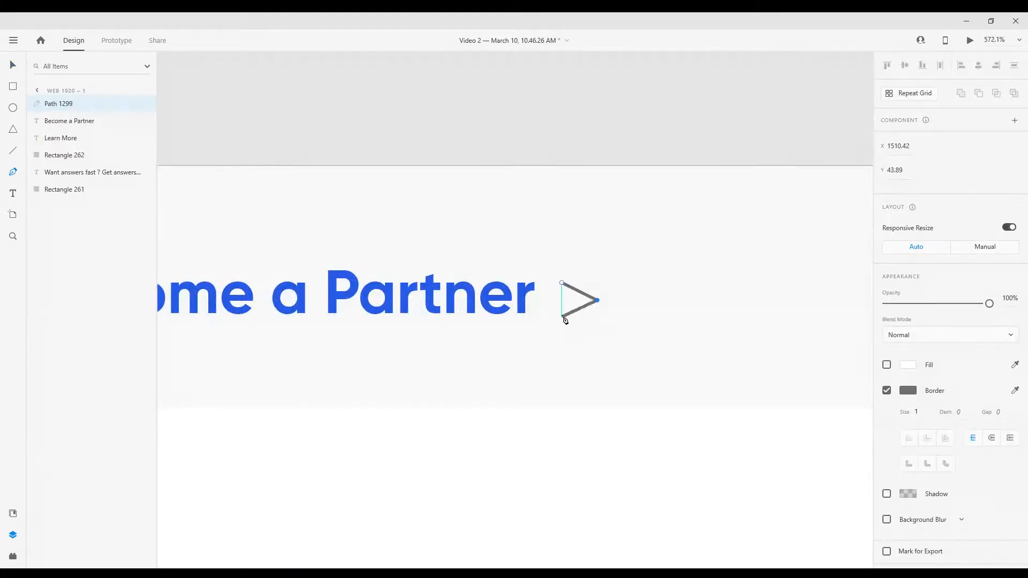
pyautogui.press('Escape')
# Thin the chevron's border to 0.5 and pull its open ends inward, making it about 10 × 11 px
pyautogui.scroll(3, 610, 352)
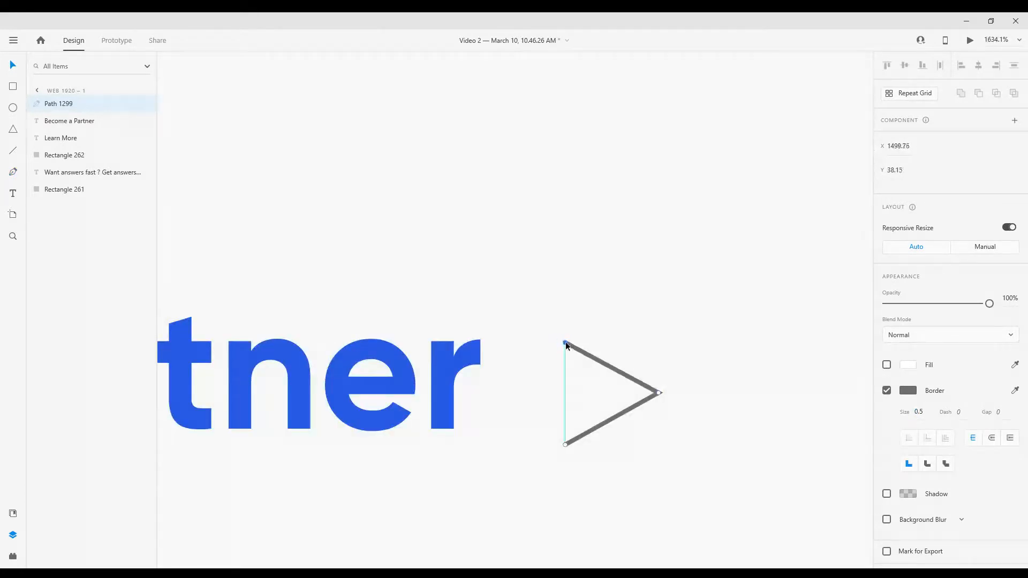
pyautogui.moveTo(564, 447); pyautogui.dragTo(571, 439)
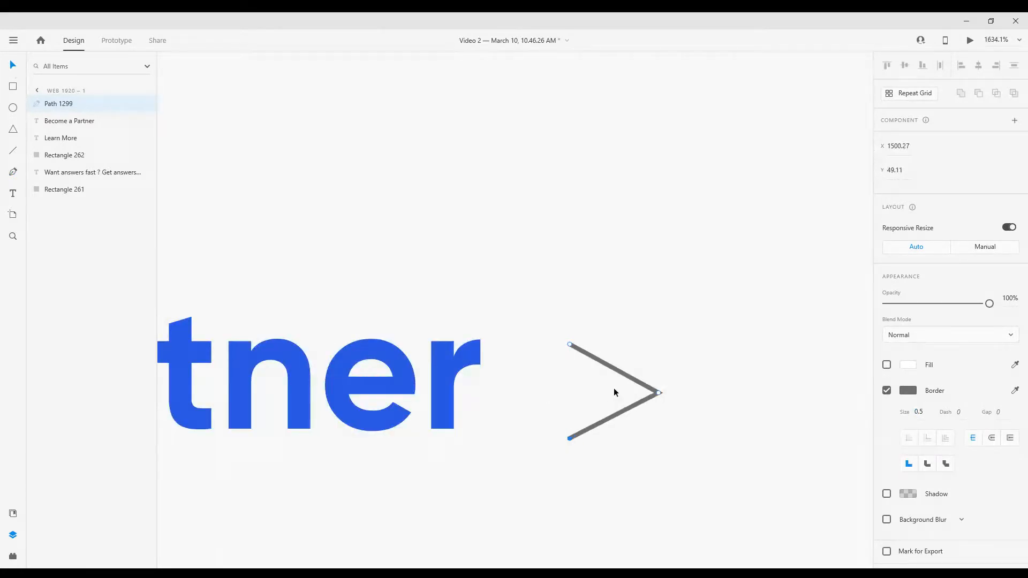
pyautogui.press('Escape')
pyautogui.rightClick(653, 390)
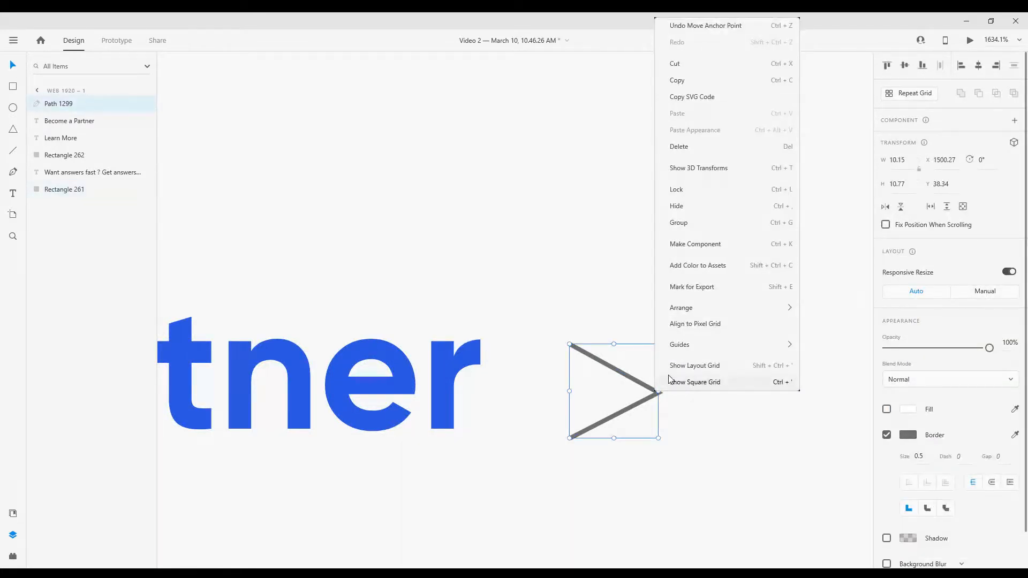
pyautogui.press('Escape')
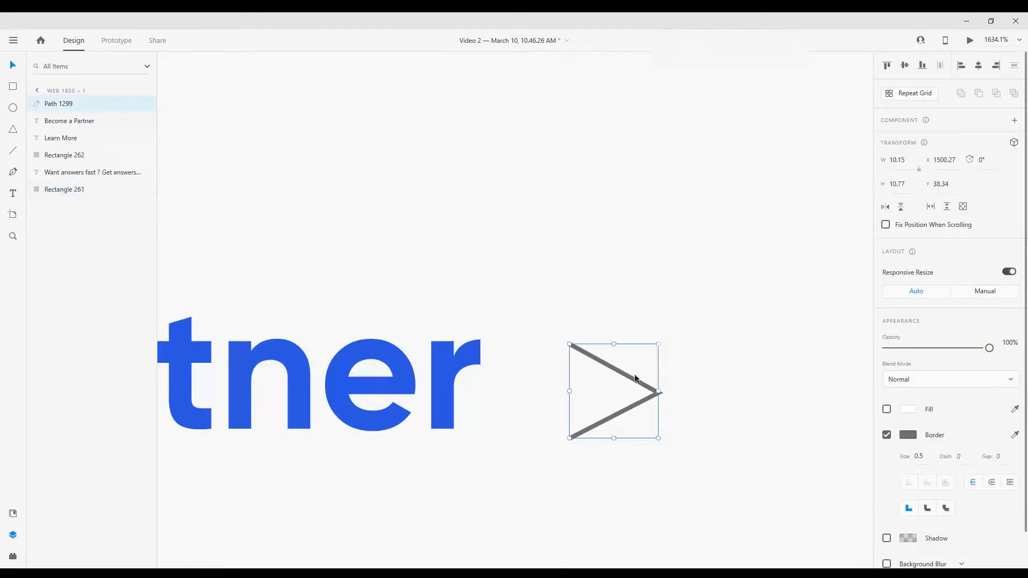
# Shrink the chevron to about 6 × 9 px and place it level with the "Become a Partner" text
pyautogui.scroll(-4, 630, 371)
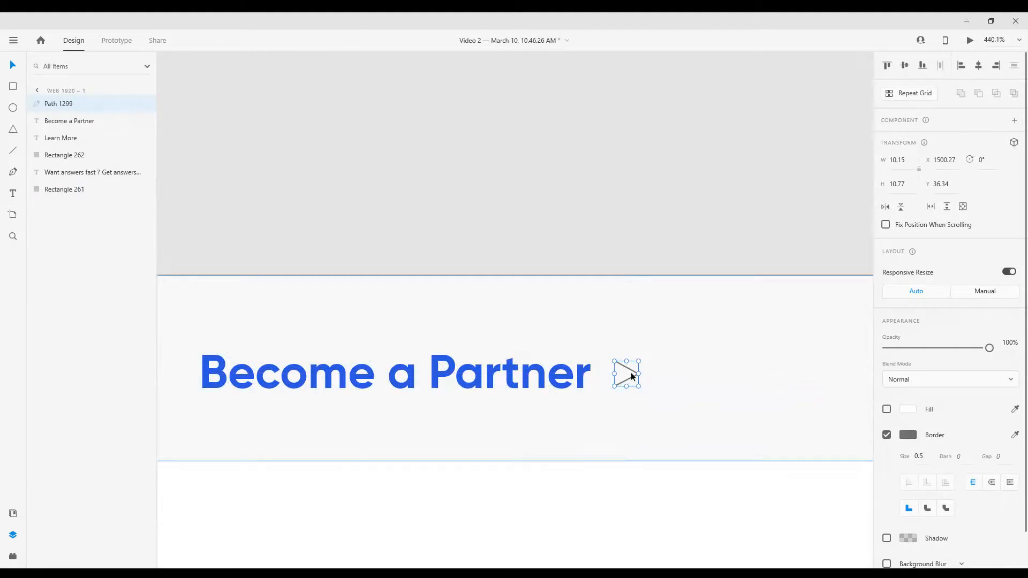
pyautogui.scroll(4, 630, 372)
pyautogui.moveTo(546, 322); pyautogui.dragTo(586, 339)
pyautogui.moveTo(629, 376)
pyautogui.mouseDown()
pyautogui.moveTo(612, 377)
pyautogui.moveTo(647, 383)
pyautogui.mouseUp()
# Colour the chevron's border with the header blue and set its border size to 1
pyautogui.click(912, 435)
pyautogui.click(773, 498)
pyautogui.click(569, 469)
pyautogui.scroll(-4, 670, 386)
pyautogui.scroll(1, 671, 385)
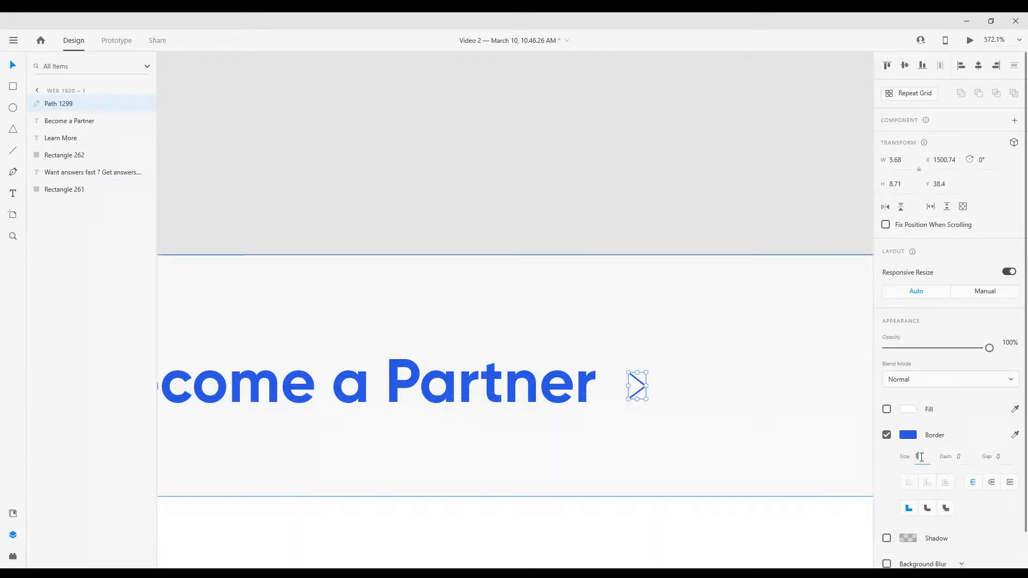
# Select the header bar with all its texts, button and chevron, and group them
pyautogui.scroll(-4, 620, 352)
pyautogui.click(529, 168)
pyautogui.scroll(-5, 529, 169)
pyautogui.scroll(2, 395, 198)
pyautogui.click(423, 181)
pyautogui.keyDown('shift'); pyautogui.click(556, 180); pyautogui.keyUp('shift')
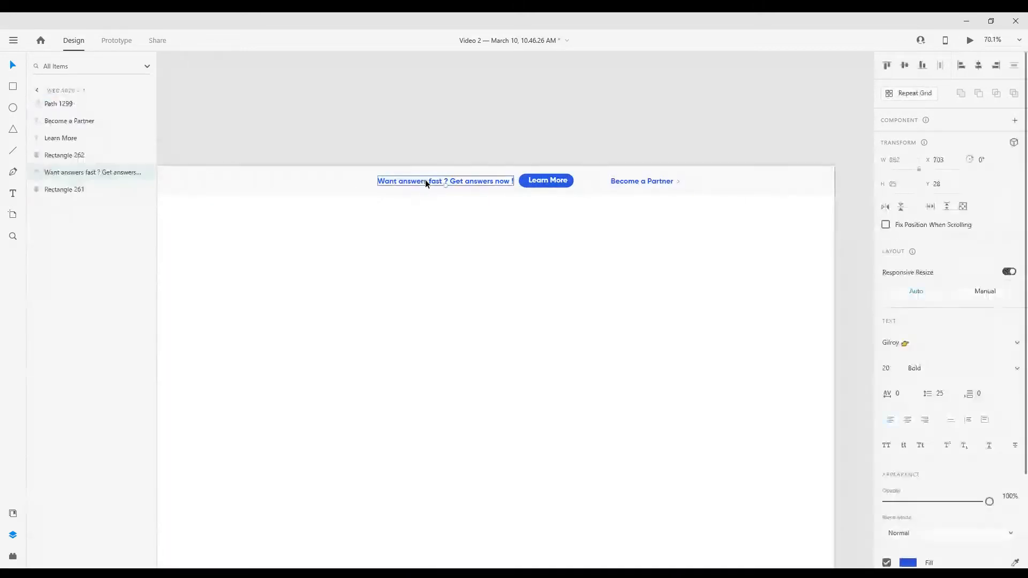
pyautogui.scroll(4, 576, 183)
pyautogui.keyDown('shift'); pyautogui.click(816, 168); pyautogui.keyUp('shift')
pyautogui.keyDown('shift'); pyautogui.click(750, 204); pyautogui.keyUp('shift')
pyautogui.hotkey('ctrl', 'g')
# Rename the new group of header elements as Header
pyautogui.doubleClick(50, 105)
pyautogui.write('Header')
pyautogui.press('Return')
# Select the texts, button and chevron inside the Header group and shift them left to X 563
pyautogui.scroll(-5, 388, 235)
pyautogui.scroll(2, 393, 260)
pyautogui.doubleClick(393, 178)
pyautogui.keyDown('shift'); pyautogui.click(536, 180); pyautogui.keyUp('shift')
pyautogui.scroll(4, 537, 179)
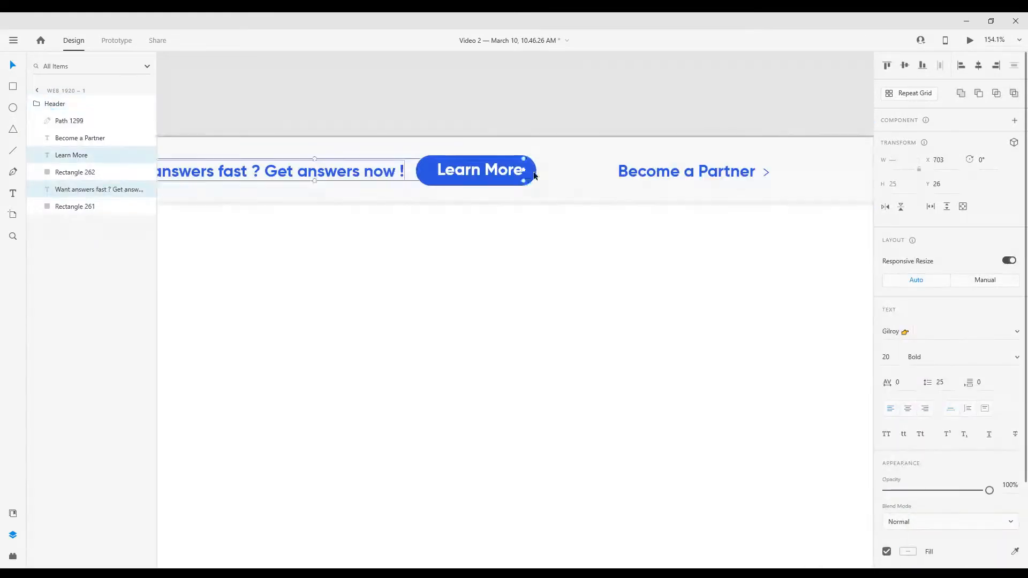
pyautogui.keyDown('shift'); pyautogui.click(532, 175); pyautogui.keyUp('shift')
pyautogui.keyDown('shift'); pyautogui.click(730, 174); pyautogui.keyUp('shift')
pyautogui.keyDown('shift'); pyautogui.click(767, 172); pyautogui.keyUp('shift')
pyautogui.scroll(-5, 656, 205)
pyautogui.hotkey('shift', 'Left')
pyautogui.hotkey('shift', 'Left')
pyautogui.hotkey('shift', 'Left')
pyautogui.hotkey('shift', 'Left')
pyautogui.hotkey('shift', 'Left')
pyautogui.hotkey('shift', 'Left')
pyautogui.hotkey('shift', 'Left')
pyautogui.hotkey('shift', 'Left')
pyautogui.hotkey('shift', 'Left')
pyautogui.hotkey('shift', 'Left')
pyautogui.hotkey('shift', 'Left')
pyautogui.hotkey('shift', 'Left')
pyautogui.hotkey('shift', 'Left')
pyautogui.hotkey('shift', 'Left')
pyautogui.hotkey('shift', 'Left')
pyautogui.hotkey('shift', 'Left')
pyautogui.hotkey('shift', 'Left')
pyautogui.hotkey('shift', 'Left')
pyautogui.hotkey('shift', 'Left')
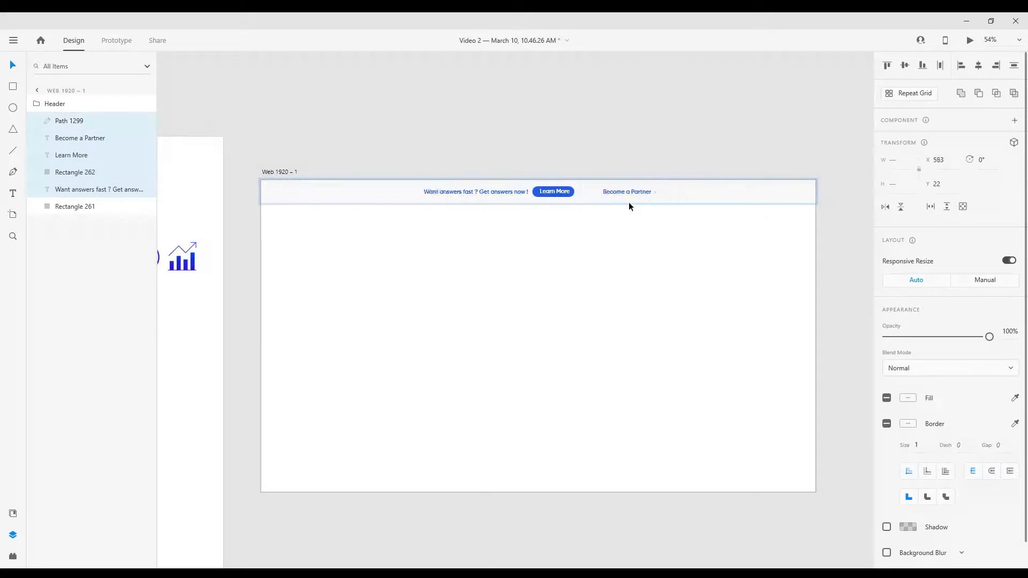
# Add the background bar to the selection and align all header elements to their vertical middle
pyautogui.keyDown('shift'); pyautogui.click(629, 201); pyautogui.keyUp('shift')
pyautogui.click(905, 67)
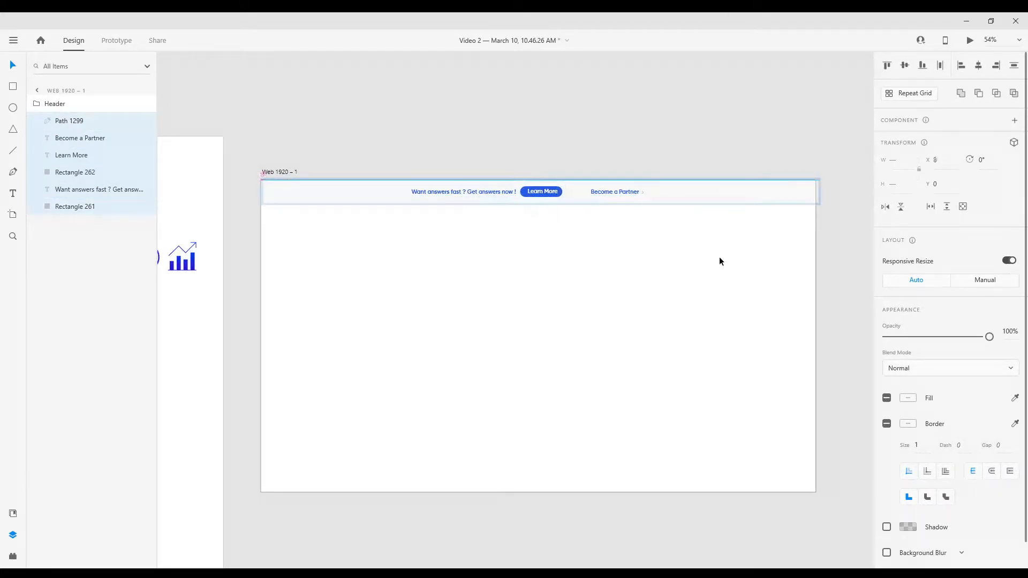
# Select the Header group and shift it left so its bar overhangs both sides of the artboard
pyautogui.click(533, 90)
pyautogui.click(281, 198)
pyautogui.moveTo(263, 192); pyautogui.dragTo(258, 193)
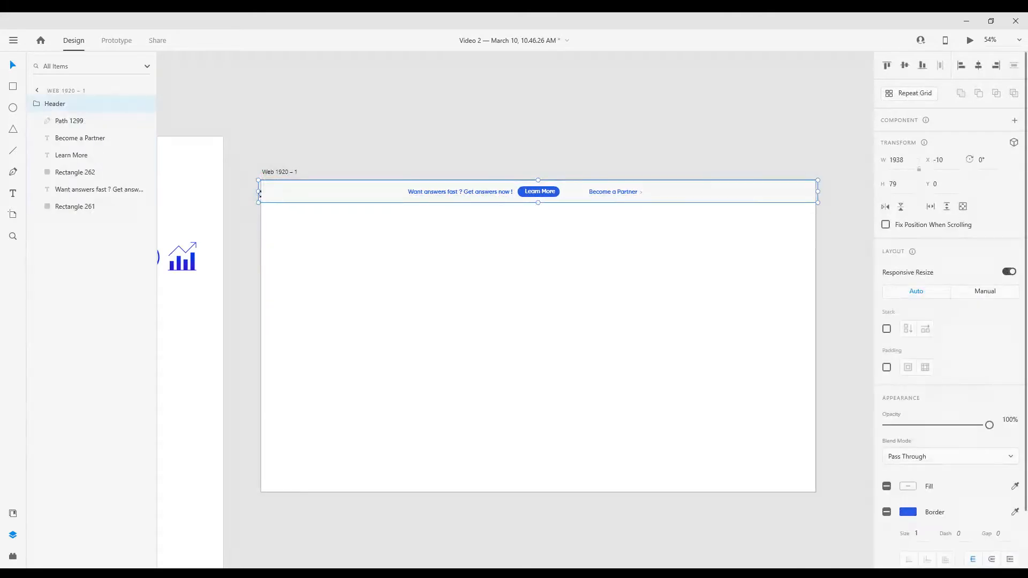
# Turn on the 12-column layout grid for the Web 1920 – 1 artboard
pyautogui.click(280, 172)
pyautogui.click(886, 424)
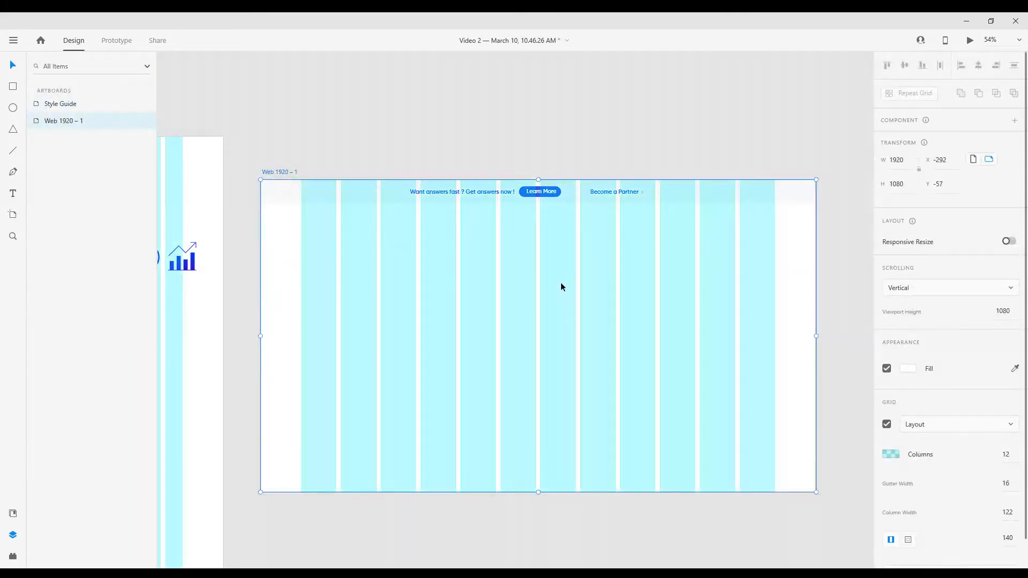
pyautogui.click(549, 158)
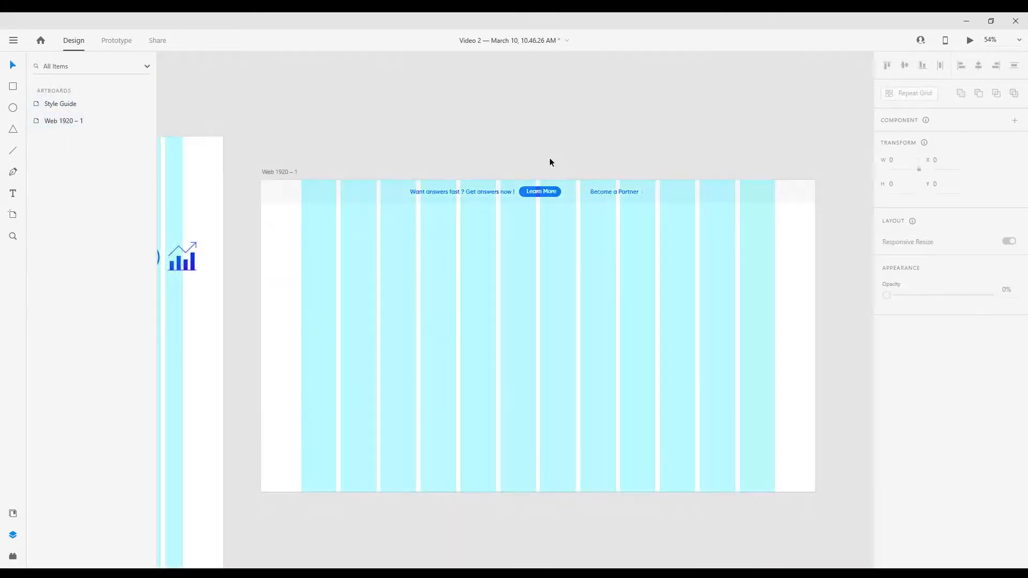
# Copy the Innovative trends logo from the Style Guide and place it below the header bar at the first grid column
pyautogui.scroll(-4, 578, 217)
pyautogui.scroll(4, 372, 210)
pyautogui.click(167, 201)
pyautogui.scroll(-4, 488, 269)
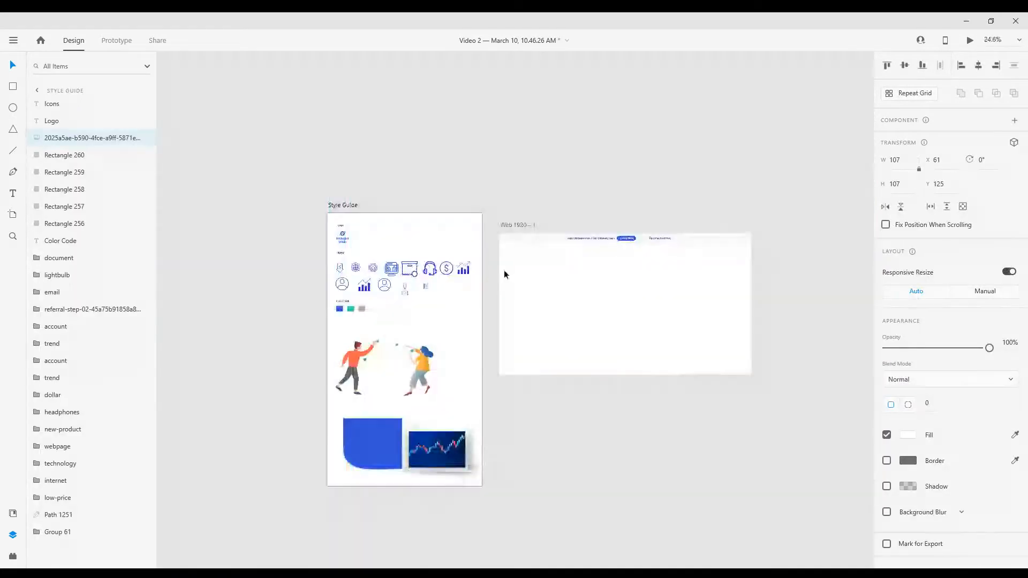
pyautogui.scroll(6, 564, 245)
pyautogui.click(458, 294)
pyautogui.hotkey('ctrl', 'v')
pyautogui.moveTo(373, 293); pyautogui.dragTo(408, 283)
pyautogui.scroll(-2, 411, 284)
pyautogui.scroll(2, 490, 286)
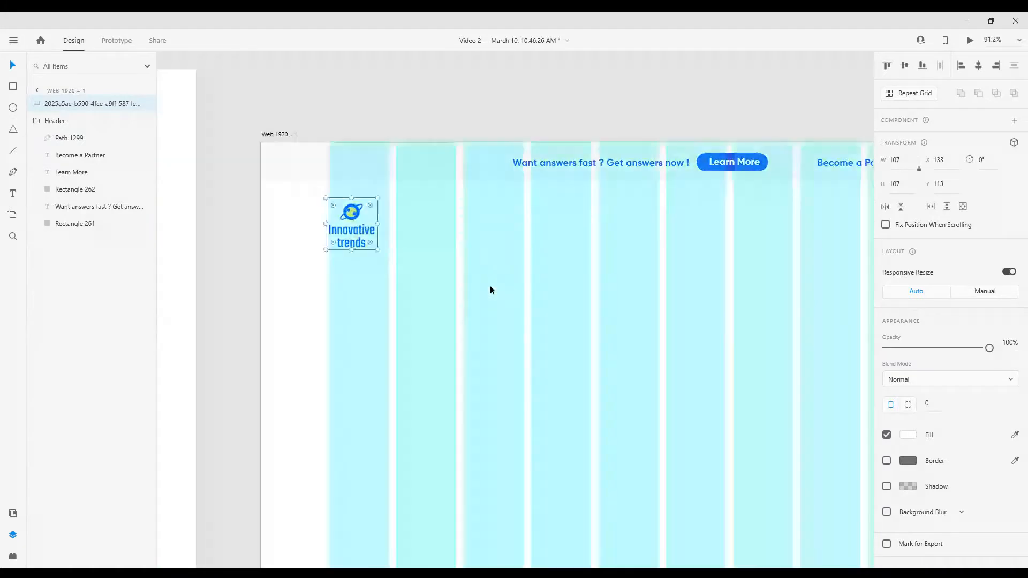
# Add the navigation text "Why IT" to the right of the logo and place it at X 400
pyautogui.scroll(3, 551, 286)
pyautogui.hotkey('ctrl', 'shift', "'")
pyautogui.press('t')
pyautogui.click(375, 218)
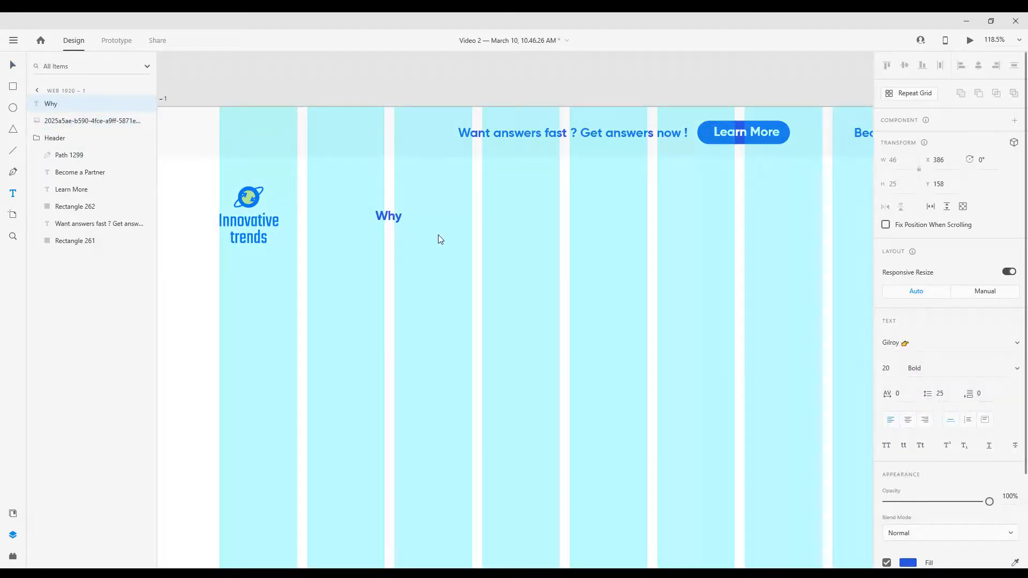
pyautogui.write('Why IT')
pyautogui.press('Escape')
pyautogui.scroll(-3, 421, 225)
pyautogui.scroll(2, 422, 225)
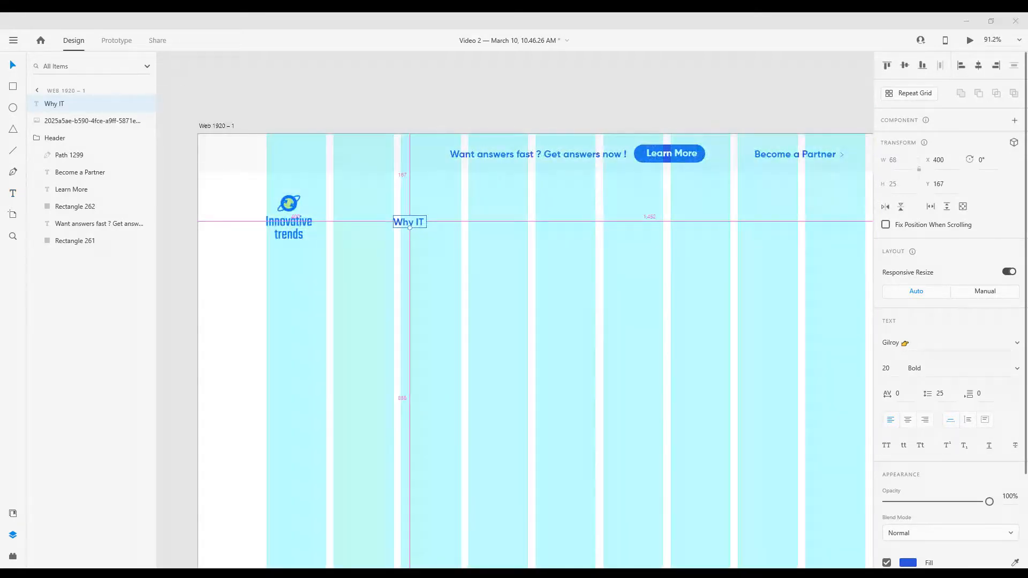
# Nudge the logo and the Why IT text up closer to the header bar
pyautogui.scroll(-1, 385, 243)
pyautogui.scroll(1, 432, 255)
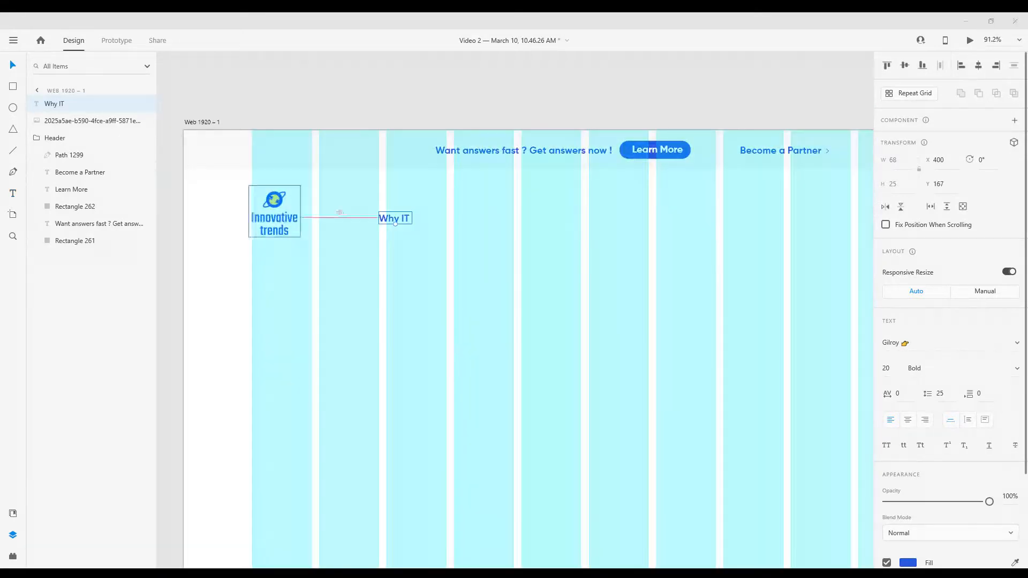
pyautogui.click(272, 211)
pyautogui.click(390, 209)
# Duplicate the Why IT text to its right and change the copy to "Trading Products"
pyautogui.moveTo(390, 209); pyautogui.dragTo(482, 212)
pyautogui.write('ing Products')
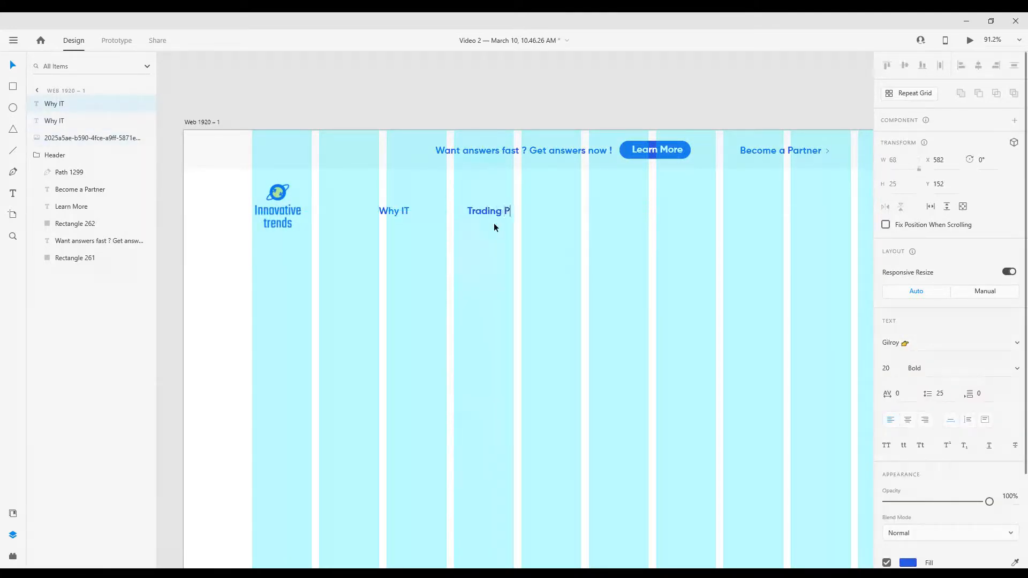
pyautogui.press('Escape')
pyautogui.scroll(-3, 412, 262)
pyautogui.scroll(3, 413, 262)
# Change the fill of the Trading Products text to near-black
pyautogui.scroll(-3, 929, 458)
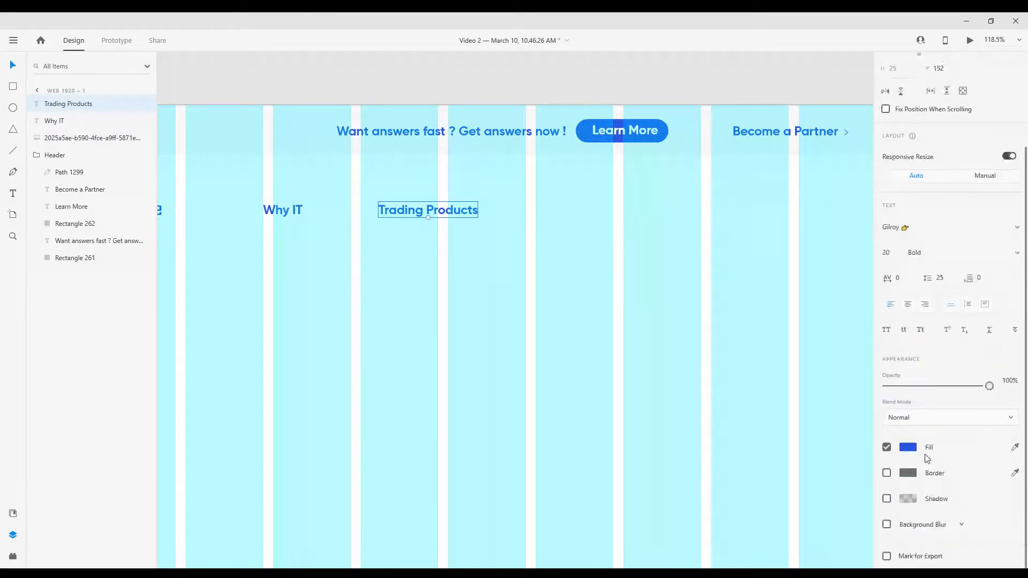
pyautogui.click(909, 447)
pyautogui.click(765, 457)
pyautogui.click(451, 320)
# Duplicate the Trading Products text to its right and change the copy to "Platform & Tools"
pyautogui.scroll(-1, 442, 278)
pyautogui.scroll(1, 439, 261)
pyautogui.click(451, 237)
pyautogui.moveTo(452, 237); pyautogui.dragTo(609, 239)
pyautogui.doubleClick(607, 236)
pyautogui.hotkey('ctrl', 'a')
pyautogui.write('Plaft')
pyautogui.press('BackSpace')
pyautogui.press('BackSpace')
pyautogui.write('latform & Tools')
pyautogui.click(552, 236)
pyautogui.press('BackSpace')
pyautogui.press('Escape')
# Duplicate the Platform & Tools text to its right and change the copy to "Pricing"
pyautogui.moveTo(579, 291); pyautogui.dragTo(541, 284)
pyautogui.moveTo(496, 238); pyautogui.dragTo(633, 239)
pyautogui.hotkey('alt', 'Tab')
pyautogui.hotkey('ctrl', 'a')
pyautogui.write('Pricing')
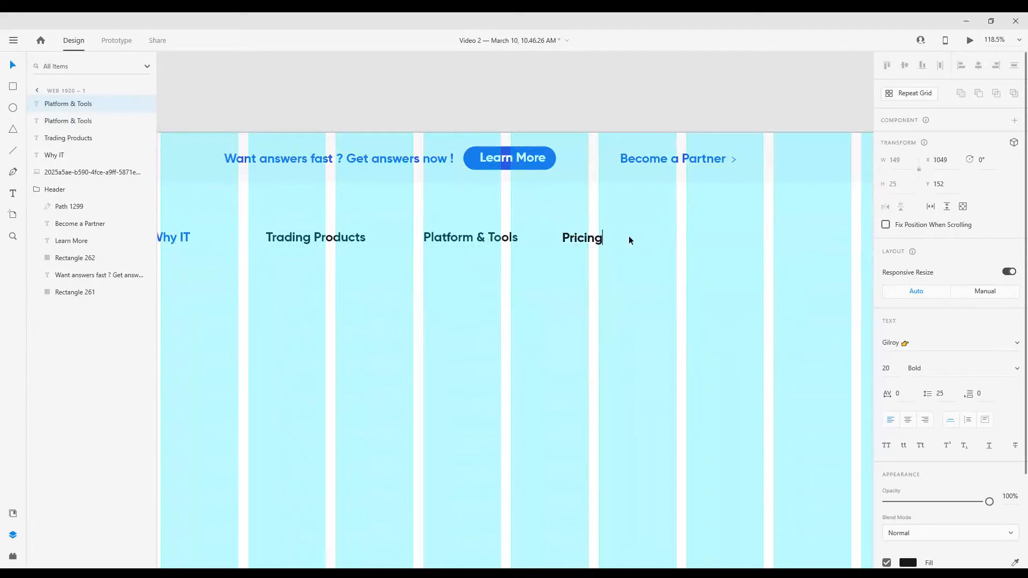
pyautogui.press('Escape')
# Duplicate the Pricing text to its right and change the copy to "Accounts"
pyautogui.moveTo(639, 269); pyautogui.dragTo(517, 268)
pyautogui.moveTo(461, 237); pyautogui.dragTo(555, 237)
pyautogui.doubleClick(554, 238)
pyautogui.hotkey('ctrl', 'a')
pyautogui.write('Accounts')
pyautogui.press('Escape')
# Duplicate the Accounts text to its right and change the copy to "Learn"
pyautogui.moveTo(584, 238); pyautogui.dragTo(680, 238)
pyautogui.doubleClick(681, 239)
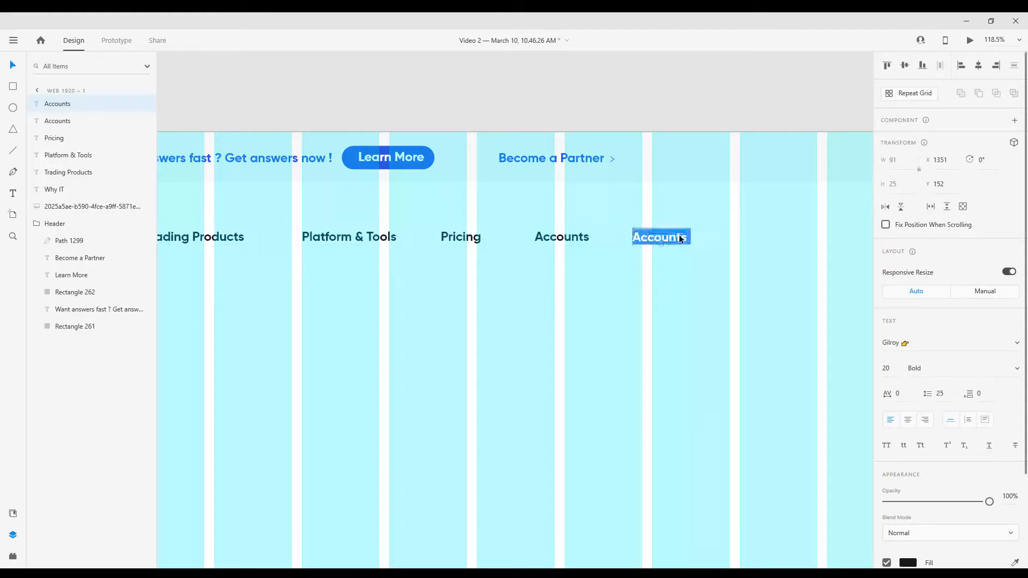
pyautogui.write('Learn')
pyautogui.scroll(-3, 540, 287)
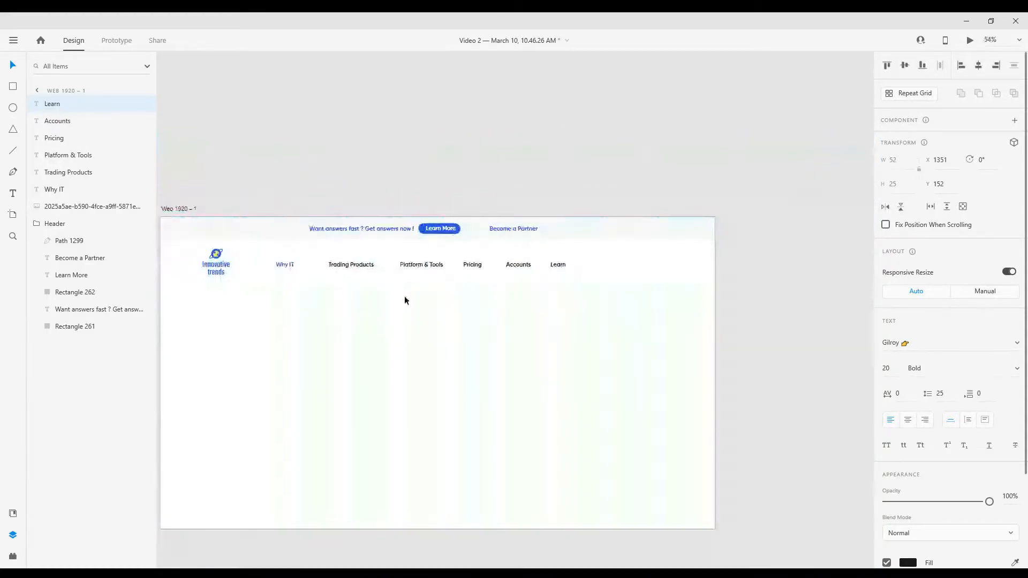
# Move the navigation links from Trading Products to Learn closer together with equal gaps between them
pyautogui.click(248, 256)
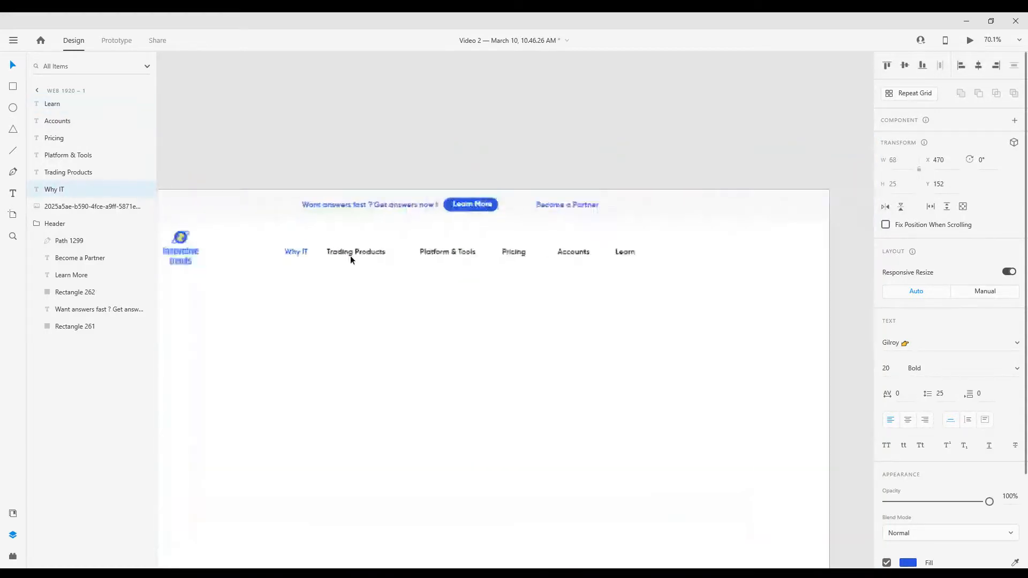
pyautogui.click(350, 255)
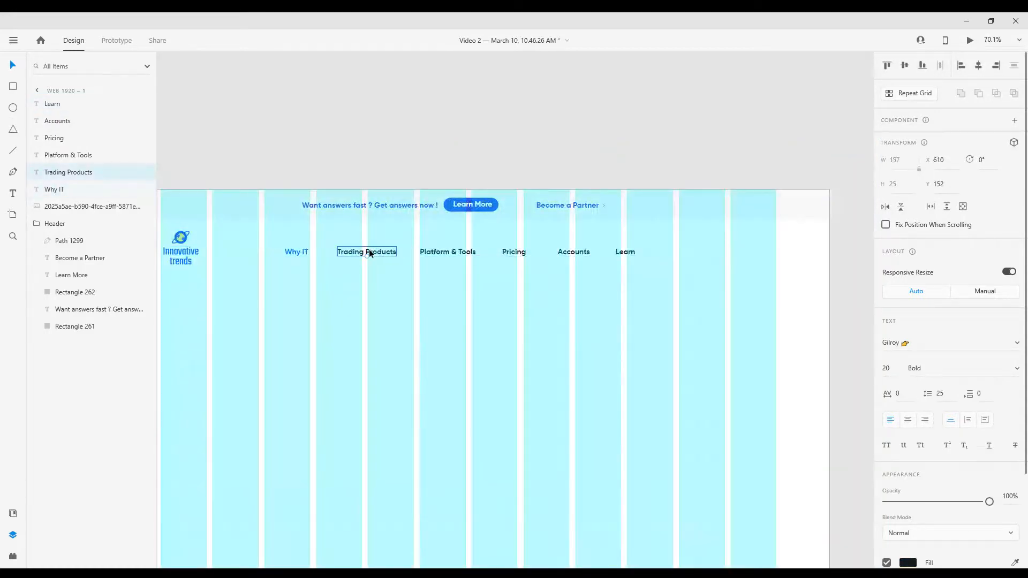
pyautogui.scroll(3, 353, 254)
pyautogui.moveTo(373, 252); pyautogui.dragTo(372, 252)
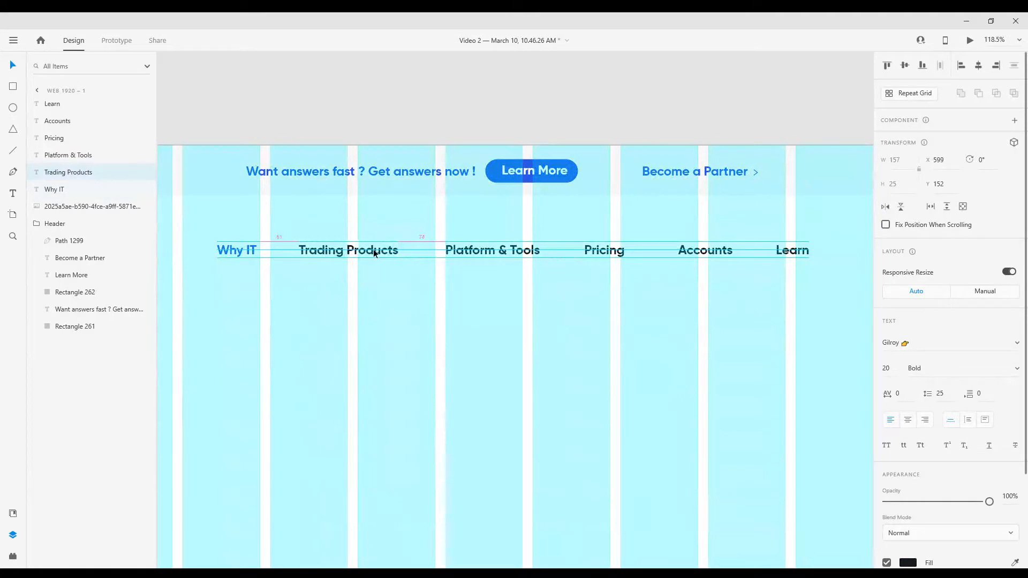
pyautogui.moveTo(490, 252); pyautogui.dragTo(482, 252)
pyautogui.scroll(1, 503, 230)
pyautogui.moveTo(614, 253); pyautogui.dragTo(481, 231)
pyautogui.moveTo(618, 227); pyautogui.dragTo(586, 229)
pyautogui.moveTo(732, 227); pyautogui.dragTo(692, 226)
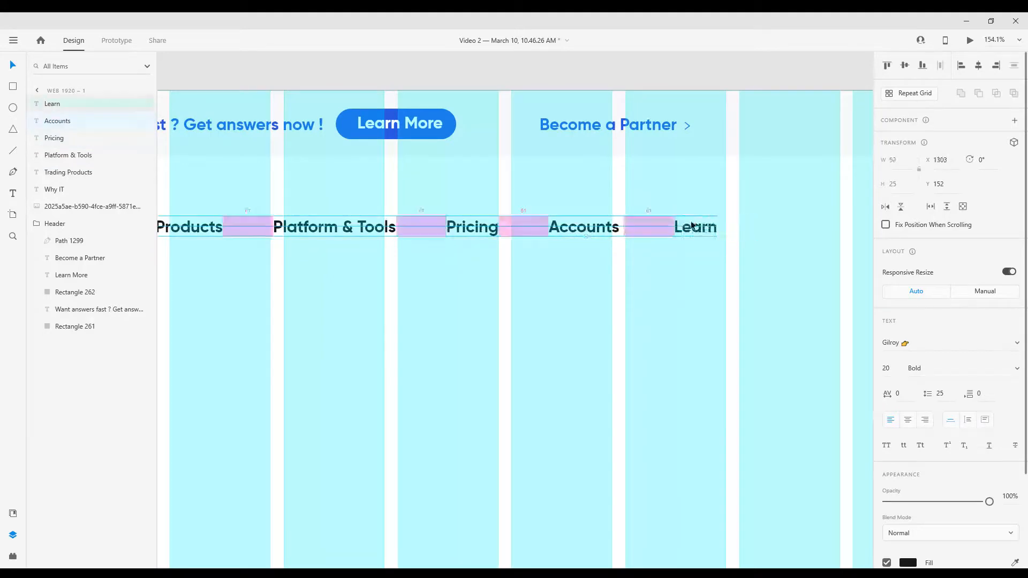
# Select all six navigation links from Why IT to Learn and move them to X 510, Y 142
pyautogui.scroll(-3, 517, 271)
pyautogui.click(290, 253)
pyautogui.keyDown('shift'); pyautogui.click(353, 253); pyautogui.keyUp('shift')
pyautogui.keyDown('shift'); pyautogui.click(423, 254); pyautogui.keyUp('shift')
pyautogui.keyDown('shift'); pyautogui.click(497, 254); pyautogui.keyUp('shift')
pyautogui.keyDown('shift'); pyautogui.click(548, 254); pyautogui.keyUp('shift')
pyautogui.keyDown('shift'); pyautogui.click(597, 253); pyautogui.keyUp('shift')
pyautogui.hotkey('shift', 'Right')
pyautogui.hotkey('shift', 'Right')
pyautogui.hotkey('shift', 'Right')
pyautogui.hotkey('shift', 'Right')
pyautogui.hotkey('shift', 'Right')
pyautogui.hotkey('shift', 'Right')
pyautogui.hotkey('shift', 'Right')
pyautogui.hotkey('shift', 'Right')
pyautogui.hotkey('shift', 'Right')
pyautogui.hotkey('shift', 'Right')
pyautogui.hotkey('shift', 'Right')
pyautogui.hotkey('shift', 'Up')
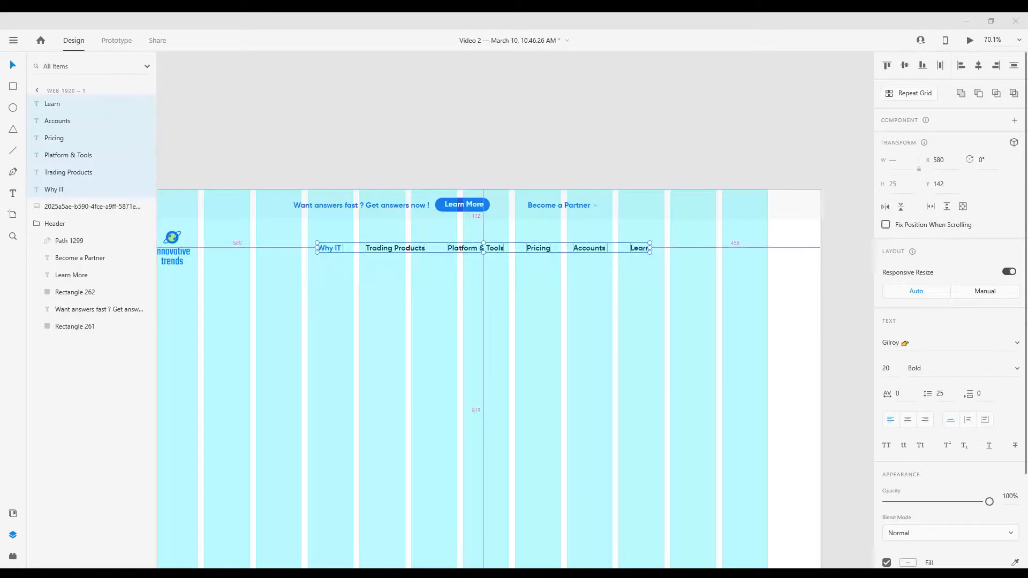
pyautogui.scroll(-2, 500, 300)
pyautogui.hotkey('shift', 'Left')
pyautogui.hotkey('shift', 'Left')
pyautogui.hotkey('shift', 'Left')
pyautogui.hotkey('shift', 'Left')
pyautogui.hotkey('shift', 'Left')
pyautogui.hotkey('shift', 'Left')
pyautogui.hotkey('shift', 'Left')
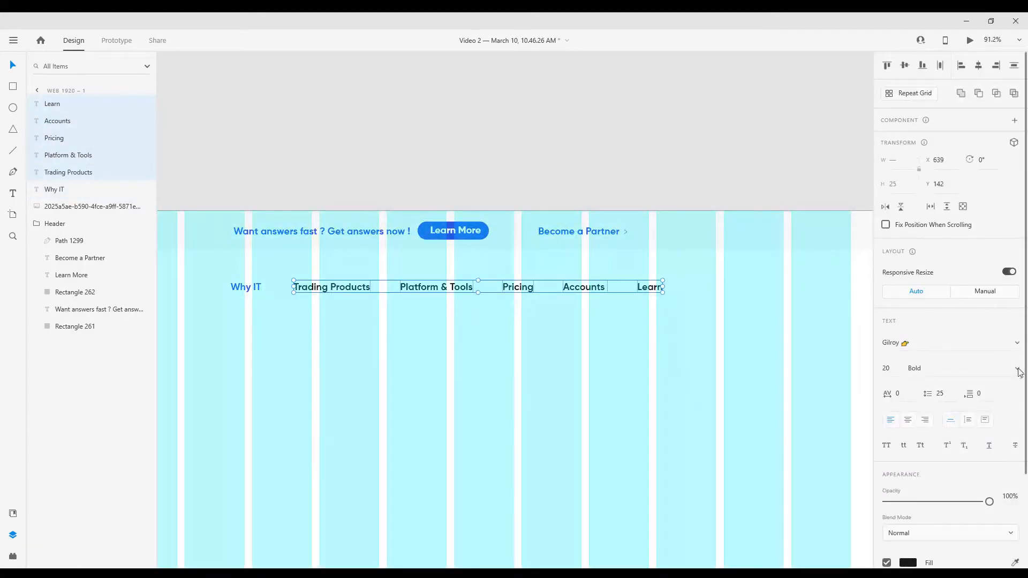
# Set the font weight of the navigation links from Trading Products to Learn to Medium
pyautogui.click(1018, 370)
pyautogui.click(959, 328)
pyautogui.scroll(-1, 369, 284)
pyautogui.scroll(3, 640, 283)
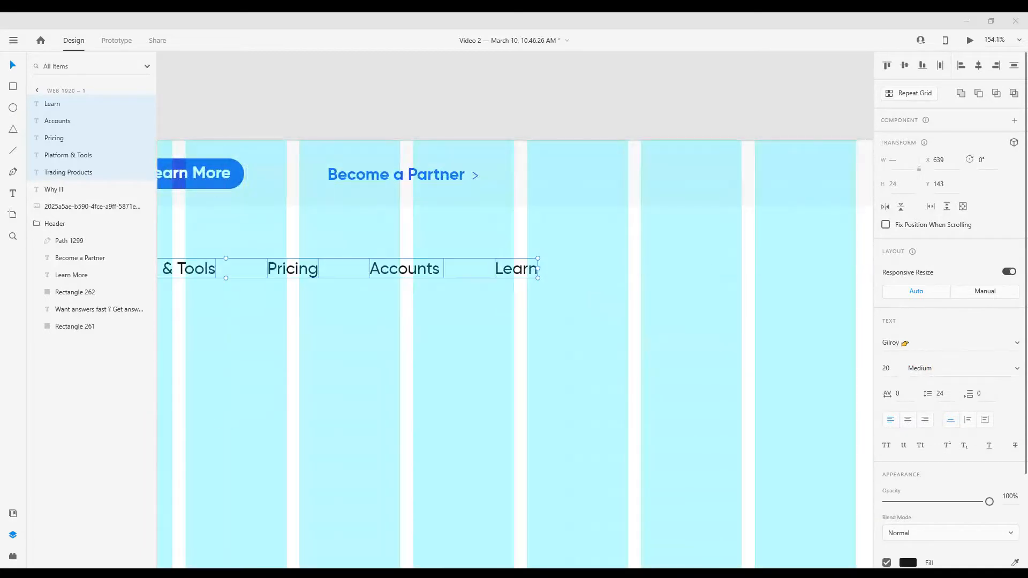
# Draw a button rectangle 44 px high after the Learn link, with a corner radius of 3 and a blue border
pyautogui.press('r')
pyautogui.moveTo(581, 252); pyautogui.dragTo(673, 291)
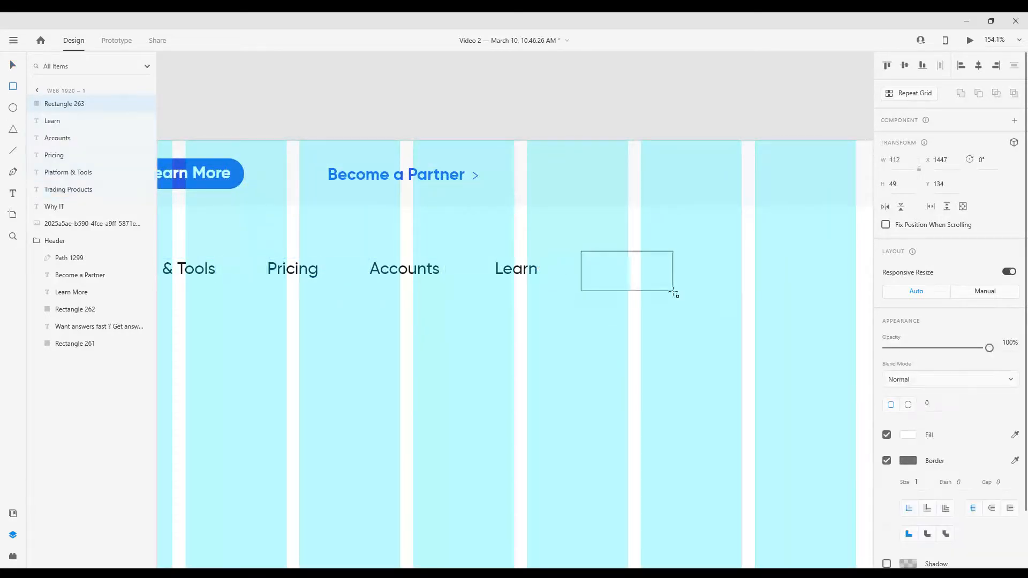
pyautogui.click(8, 64)
pyautogui.moveTo(613, 273); pyautogui.dragTo(615, 269)
pyautogui.click(912, 464)
pyautogui.click(771, 533)
pyautogui.click(678, 371)
# Add the text "LOGIN" inside the button rectangle and align both to their vertical middle
pyautogui.press('t')
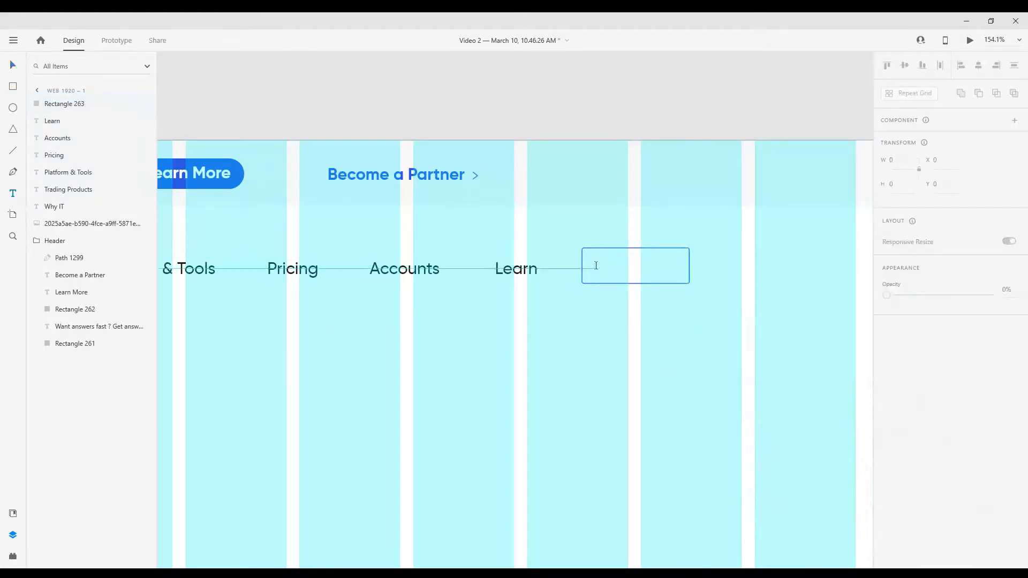
pyautogui.click(595, 267)
pyautogui.write('LOGIN')
pyautogui.scroll(3, 714, 329)
pyautogui.press('Escape')
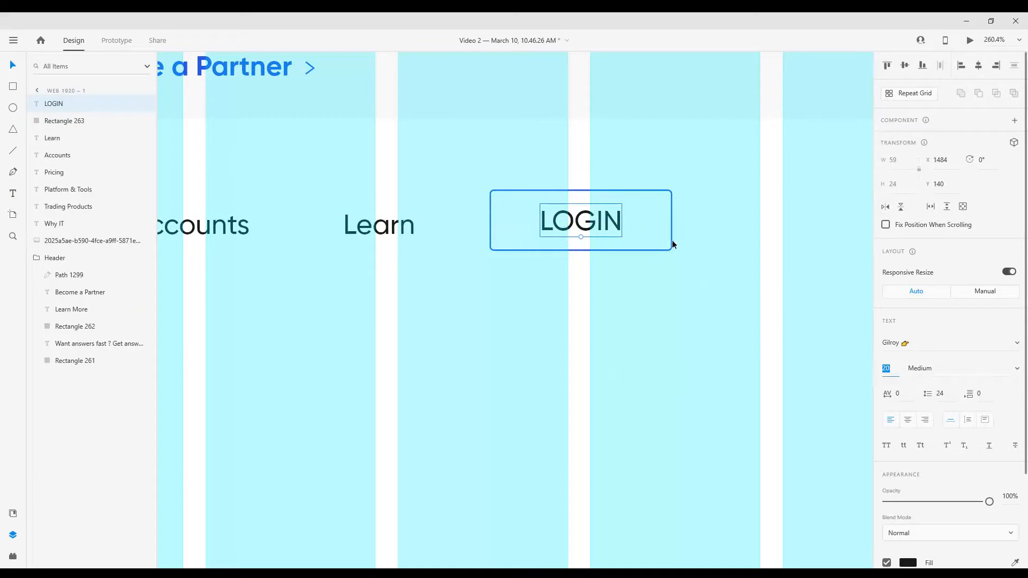
pyautogui.keyDown('shift'); pyautogui.click(672, 241); pyautogui.keyUp('shift')
pyautogui.click(906, 66)
pyautogui.scroll(-3, 565, 335)
pyautogui.scroll(2, 570, 324)
# Colour the LOGIN text blue and set its character spacing to 47
pyautogui.click(544, 274)
pyautogui.hotkey('alt', 'Tab')
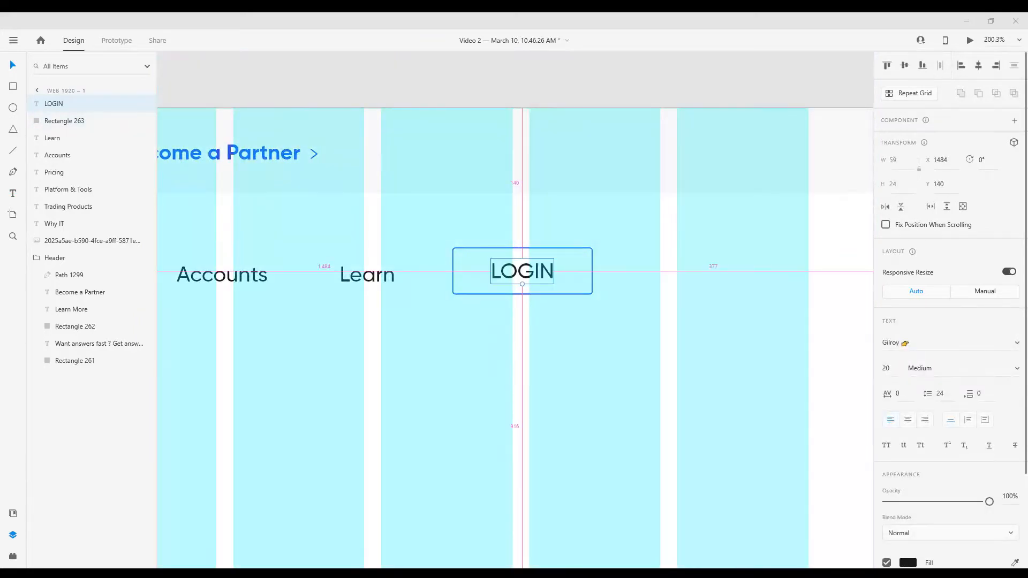
pyautogui.scroll(-3, 912, 466)
pyautogui.click(909, 448)
pyautogui.click(776, 513)
pyautogui.click(907, 278)
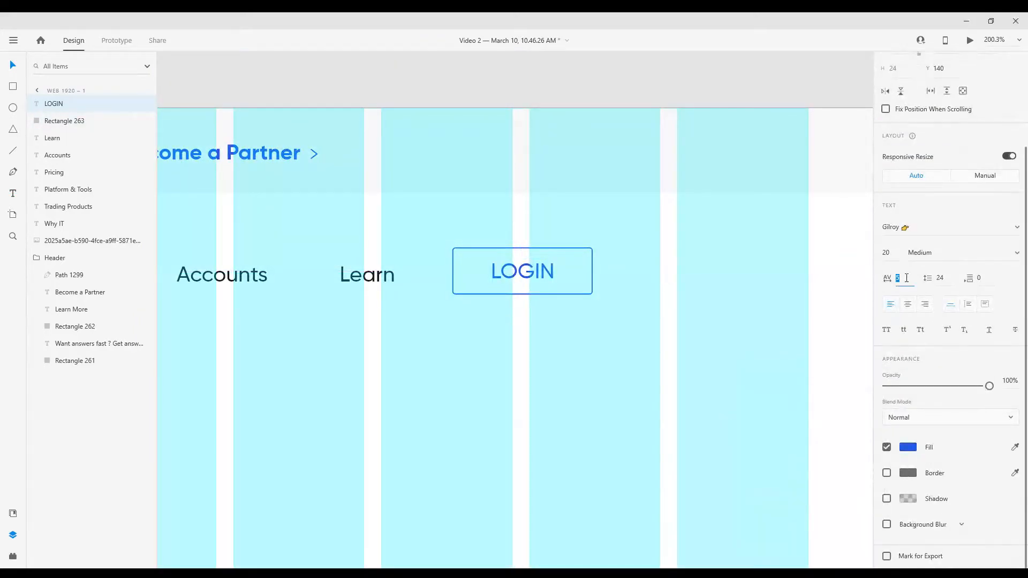
pyautogui.click(598, 368)
pyautogui.scroll(-3, 498, 361)
pyautogui.scroll(3, 492, 359)
# Duplicate the LOGIN button to its right at X 1609 and change the copy's text to "OPEN ACCOUNT"
pyautogui.click(454, 300)
pyautogui.keyDown('shift'); pyautogui.click(506, 313); pyautogui.keyUp('shift')
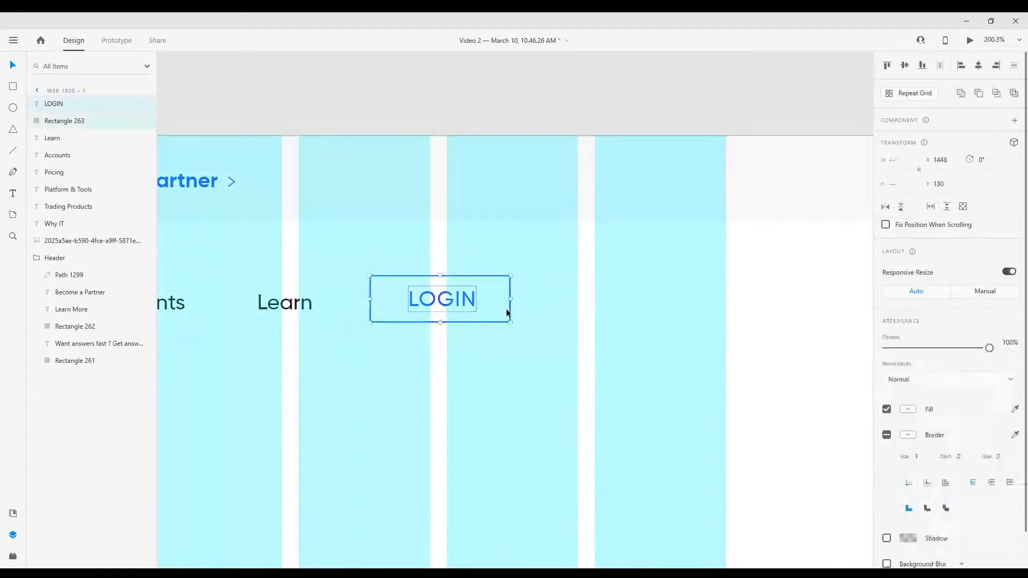
pyautogui.moveTo(496, 313); pyautogui.dragTo(625, 300)
pyautogui.moveTo(628, 302); pyautogui.dragTo(631, 302)
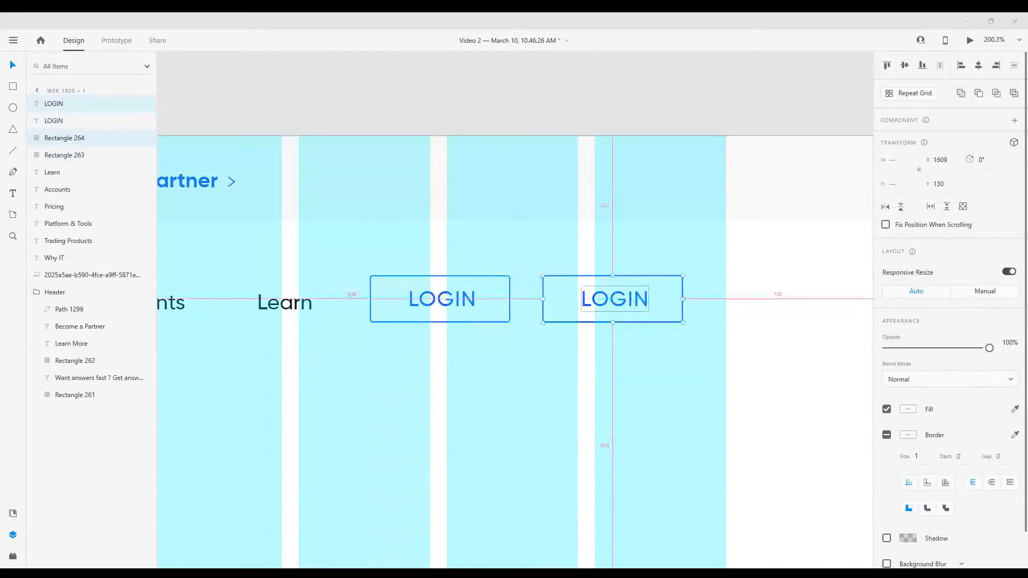
pyautogui.doubleClick(630, 301)
pyautogui.write('OpEN ACCOUNT')
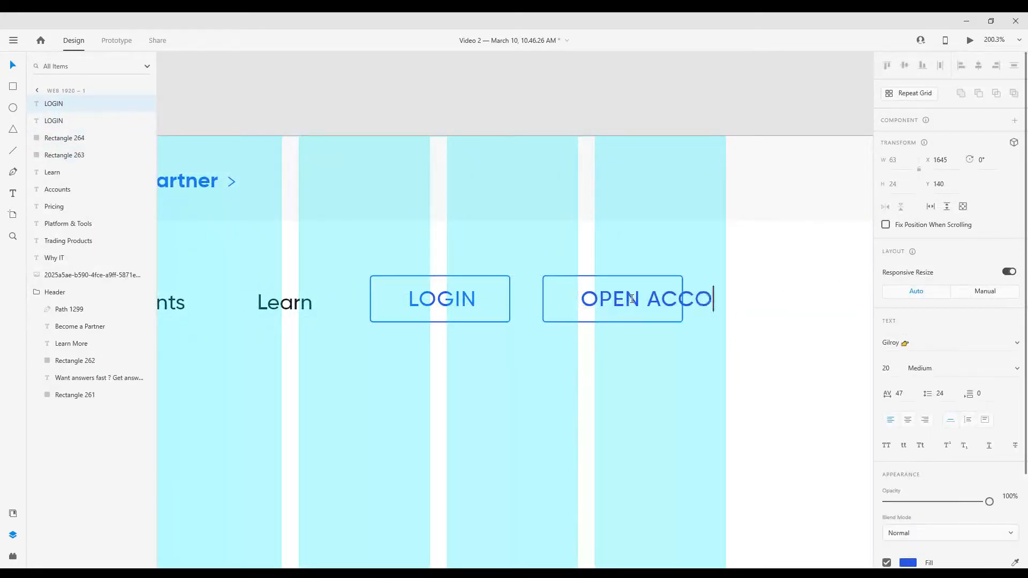
# Set the OPEN ACCOUNT text's character spacing to 0 and fit its rectangle around it with a width of 193
pyautogui.press('Escape')
pyautogui.press('Return')
pyautogui.moveTo(636, 303); pyautogui.dragTo(617, 303)
pyautogui.click(664, 317)
pyautogui.moveTo(683, 298); pyautogui.dragTo(750, 300)
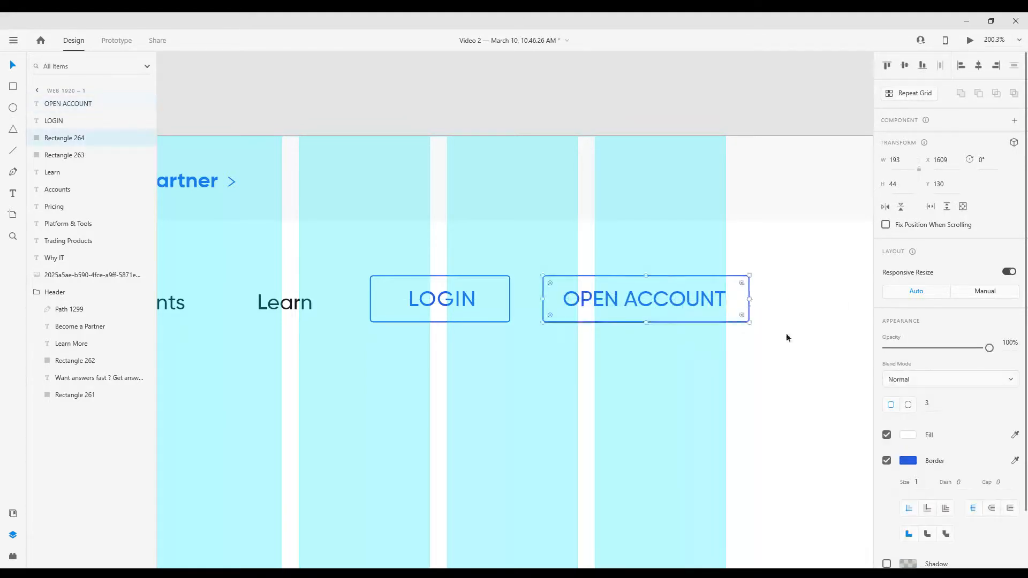
# Fill the OPEN ACCOUNT button rectangle with blue and make its text white
pyautogui.click(913, 437)
pyautogui.click(751, 513)
pyautogui.click(619, 394)
pyautogui.click(647, 300)
pyautogui.scroll(-3, 1009, 506)
pyautogui.click(1015, 448)
pyautogui.click(852, 368)
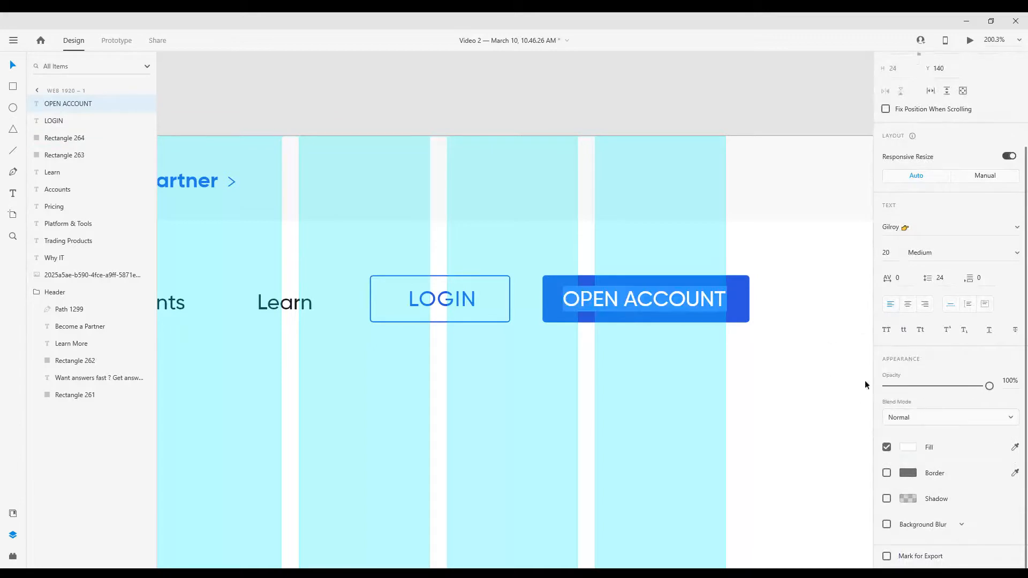
# Nudge the OPEN ACCOUNT text slightly to the right within its button
pyautogui.scroll(-4, 621, 402)
pyautogui.scroll(4, 622, 402)
pyautogui.press('Right')
pyautogui.press('Right')
pyautogui.press('Right')
pyautogui.moveTo(599, 291); pyautogui.dragTo(605, 278)
# Set the LOGIN and OPEN ACCOUNT texts to size 18 and recentre OPEN ACCOUNT in its button
pyautogui.keyDown('shift'); pyautogui.click(446, 274); pyautogui.keyUp('shift')
pyautogui.click(887, 260)
pyautogui.write('18')
pyautogui.press('Return')
pyautogui.click(601, 286)
pyautogui.click(613, 274)
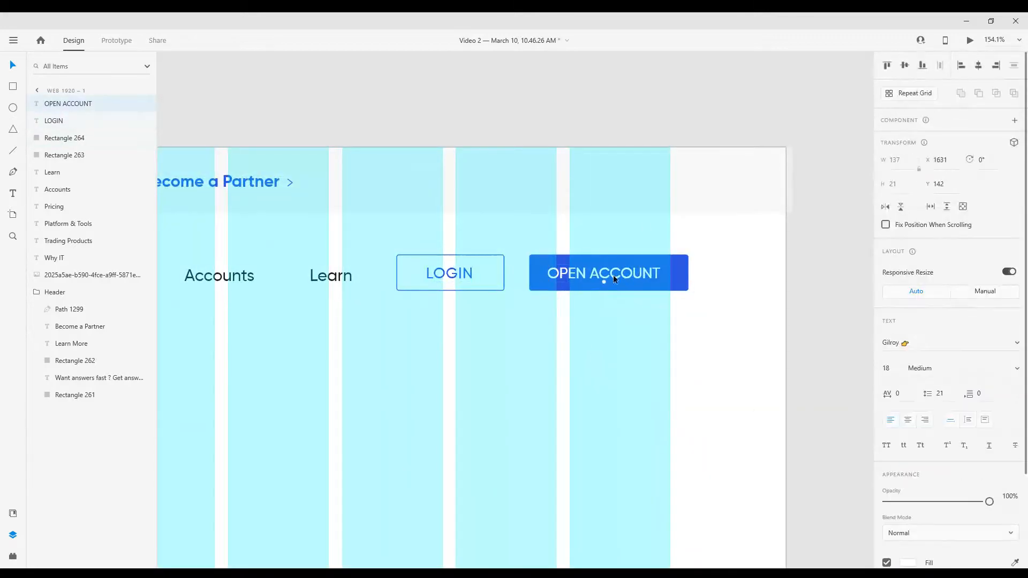
pyautogui.hotkey('shift', 'Right')
pyautogui.scroll(-6, 614, 275)
pyautogui.click(527, 133)
pyautogui.scroll(-3, 527, 132)
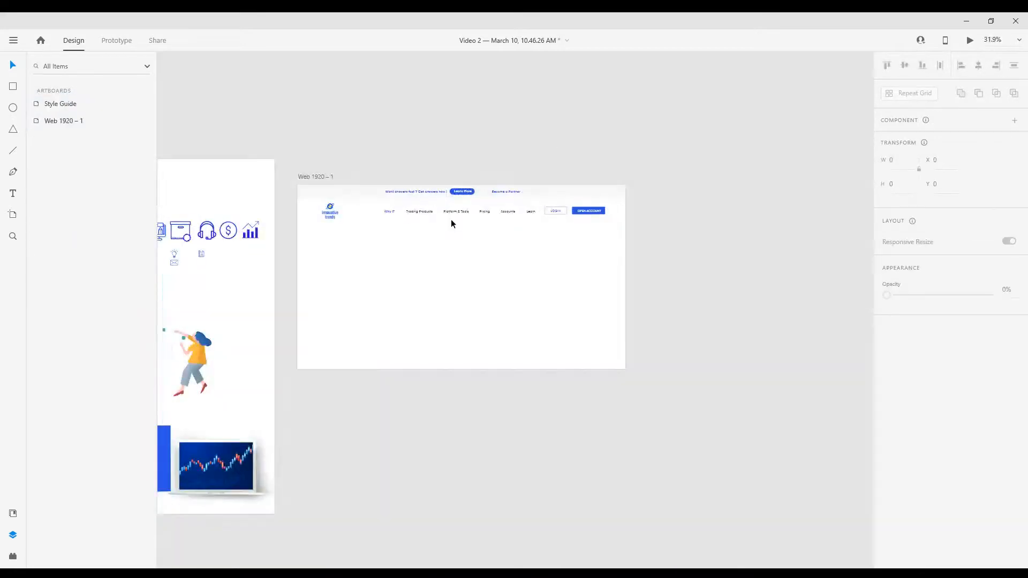
# Align the six navigation links and the LOGIN and OPEN ACCOUNT buttons on a common vertical middle
pyautogui.scroll(3, 532, 214)
pyautogui.scroll(1, 531, 265)
pyautogui.click(353, 204)
pyautogui.keyDown('shift'); pyautogui.click(417, 204); pyautogui.keyUp('shift')
pyautogui.keyDown('shift'); pyautogui.click(498, 203); pyautogui.keyUp('shift')
pyautogui.keyDown('shift'); pyautogui.click(560, 204); pyautogui.keyUp('shift')
pyautogui.keyDown('shift'); pyautogui.click(612, 203); pyautogui.keyUp('shift')
pyautogui.keyDown('shift'); pyautogui.click(660, 203); pyautogui.keyUp('shift')
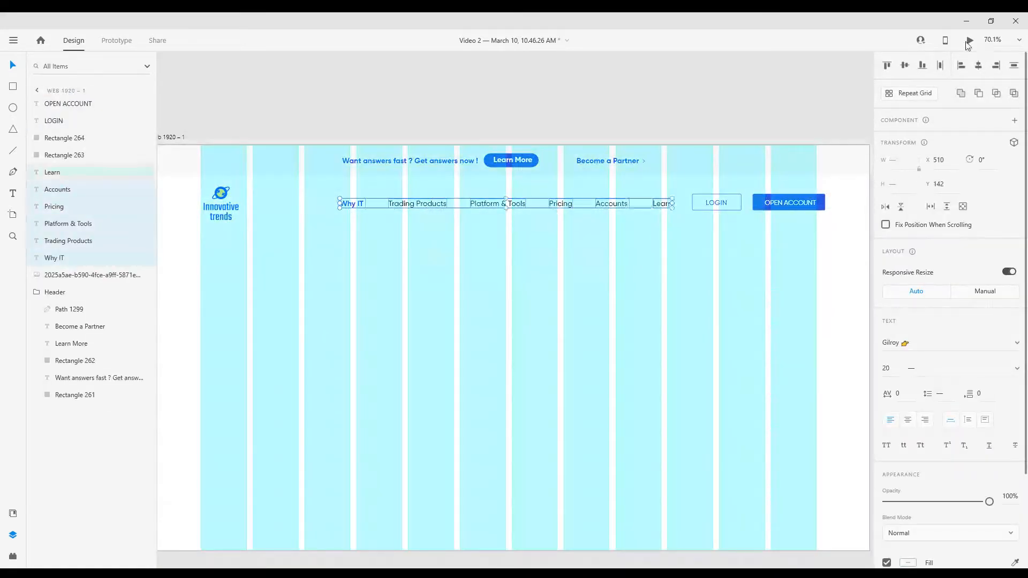
pyautogui.keyDown('shift'); pyautogui.click(731, 204); pyautogui.keyUp('shift')
pyautogui.keyDown('shift'); pyautogui.click(792, 203); pyautogui.keyUp('shift')
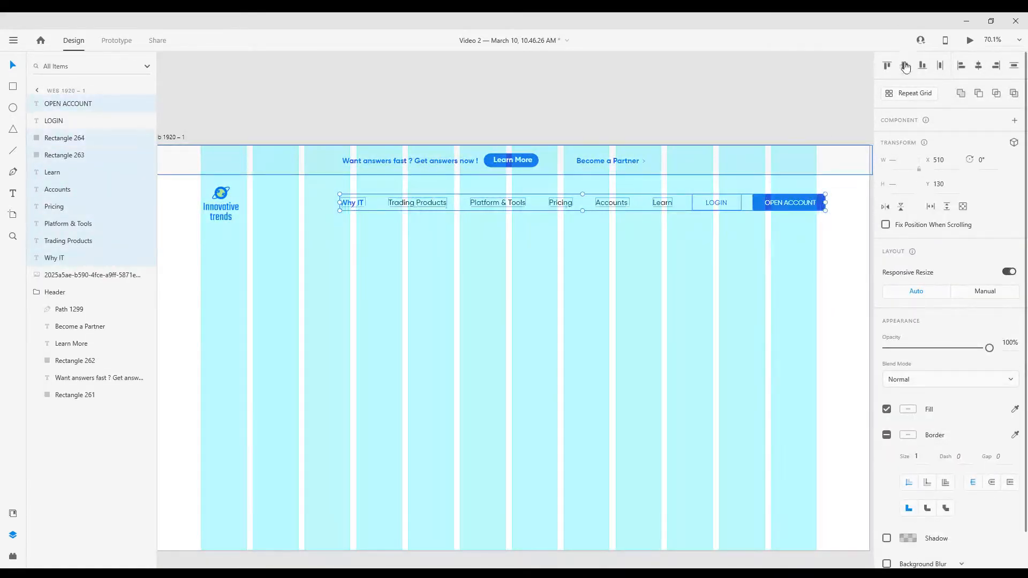
# Group the navigation links and both buttons and name the group Menu
pyautogui.hotkey('ctrl', 'g')
pyautogui.click(38, 105)
pyautogui.click(38, 105)
pyautogui.doubleClick(56, 105)
pyautogui.scroll(-2, 374, 270)
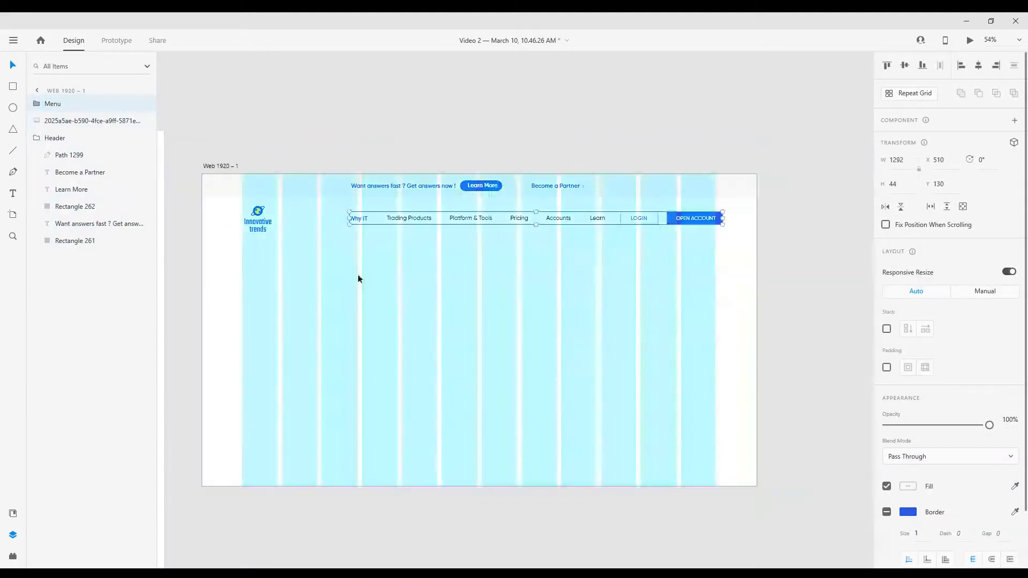
pyautogui.click(224, 167)
pyautogui.click(223, 165)
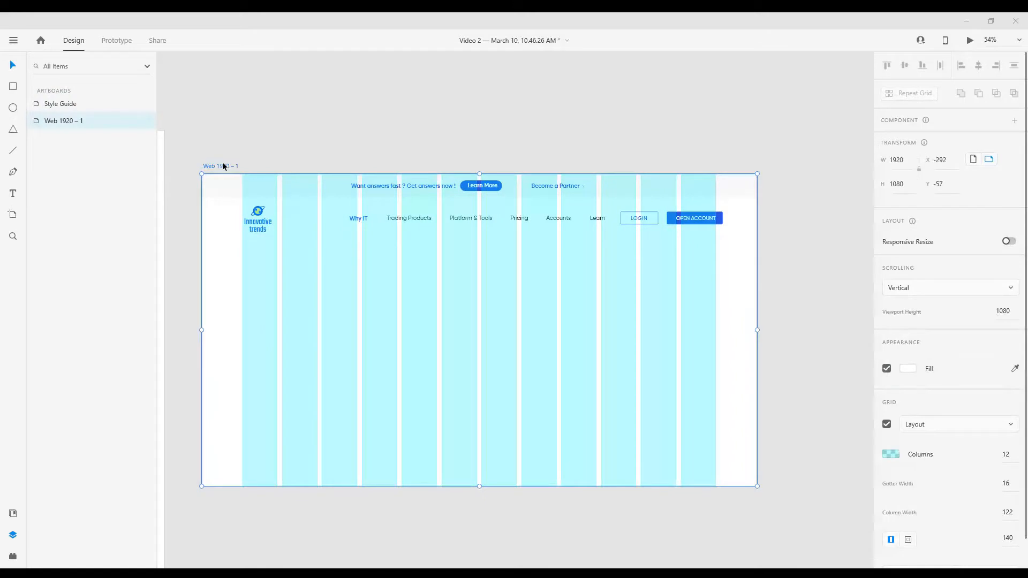
pyautogui.scroll(-1, 513, 143)
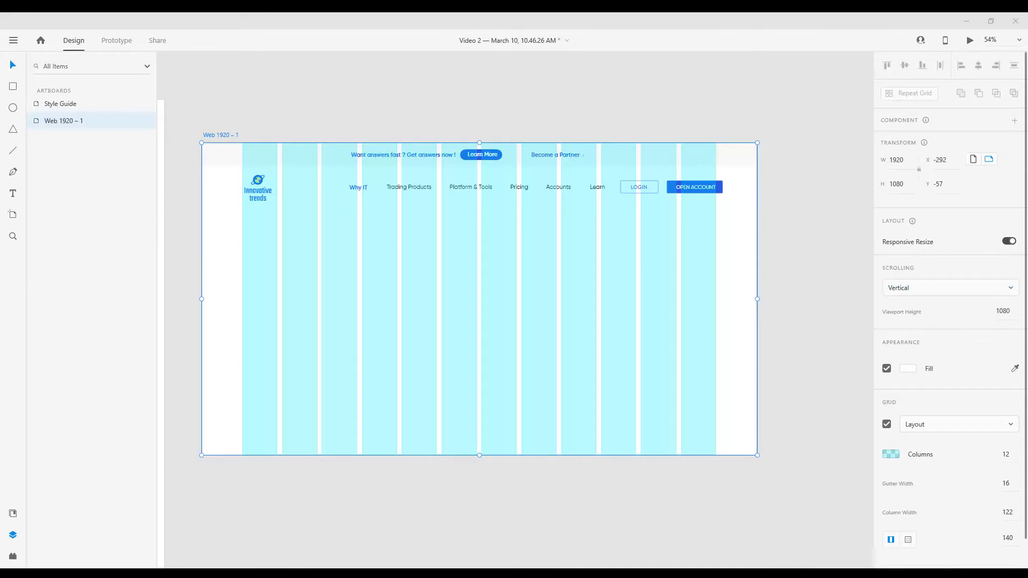
# Draw a circle of 8 by 8 below the Why IT link, filled blue and without a border
pyautogui.scroll(5, 354, 188)
pyautogui.doubleClick(408, 239)
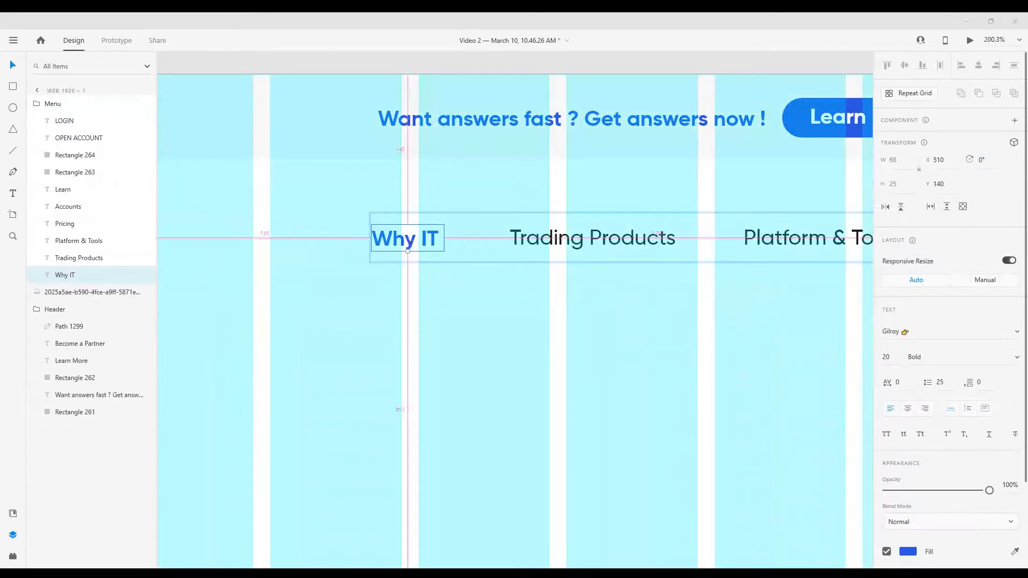
pyautogui.scroll(3, 427, 306)
pyautogui.press('e')
pyautogui.moveTo(347, 235); pyautogui.dragTo(364, 251)
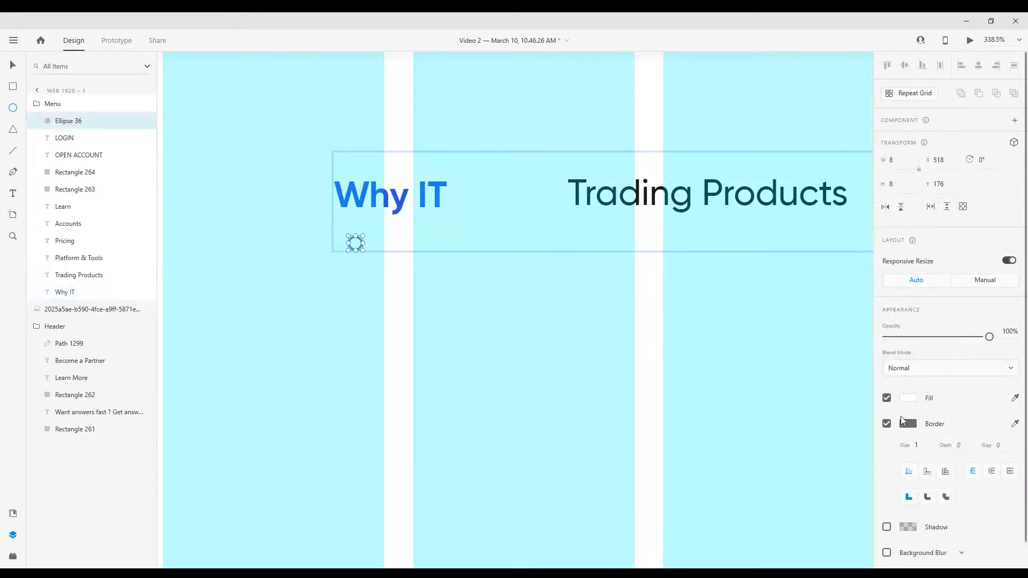
pyautogui.click(908, 398)
pyautogui.click(773, 472)
pyautogui.click(939, 398)
pyautogui.click(887, 423)
# Duplicate the blue dot twice to the right to form a row of three below Why IT
pyautogui.scroll(3, 383, 272)
pyautogui.click(18, 61)
pyautogui.moveTo(343, 226); pyautogui.dragTo(390, 226)
pyautogui.moveTo(385, 225); pyautogui.dragTo(431, 229)
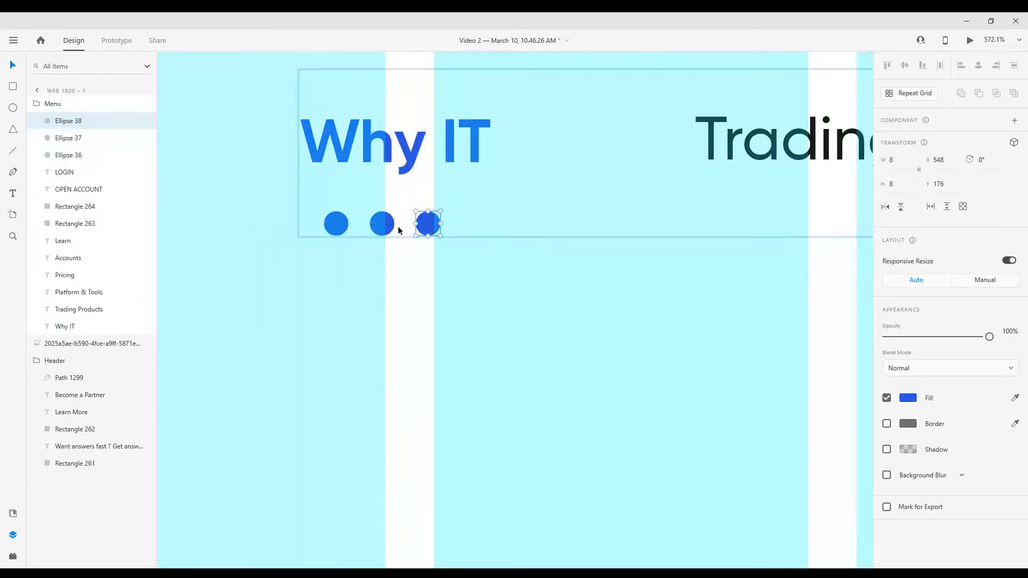
# Move the three dots together slightly up and right to centre them beneath the Why IT link
pyautogui.click(338, 225)
pyautogui.keyDown('shift'); pyautogui.click(384, 226); pyautogui.keyUp('shift')
pyautogui.keyDown('shift'); pyautogui.click(429, 228); pyautogui.keyUp('shift')
pyautogui.hotkey('shift', 'Up')
pyautogui.press('Down')
pyautogui.press('Down')
pyautogui.press('Down')
pyautogui.press('Down')
pyautogui.press('Down')
pyautogui.press('Down')
pyautogui.press('Right')
pyautogui.press('Right')
pyautogui.press('Down')
pyautogui.press('Down')
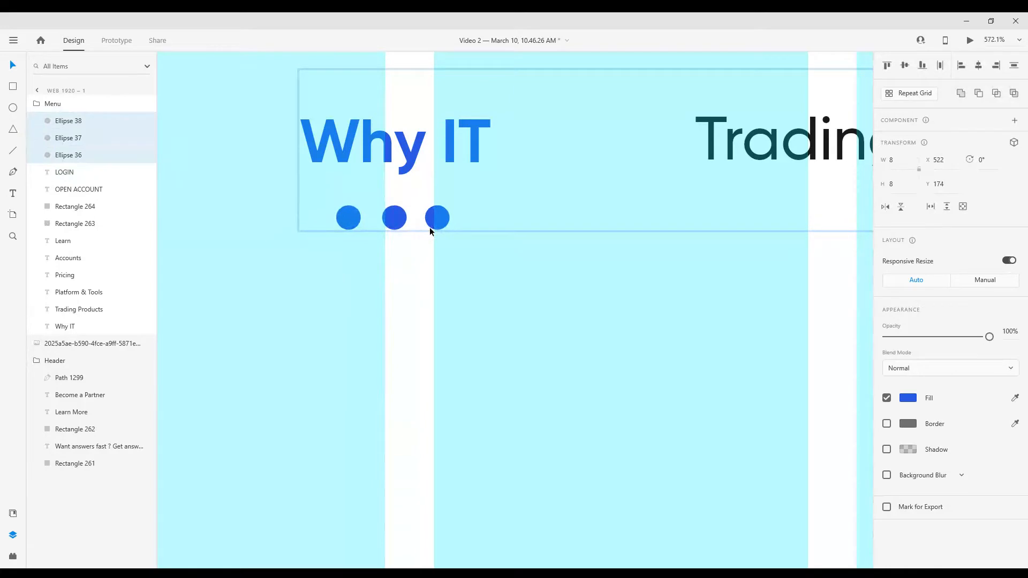
# Try to scale down the row of three dots together and undo the change
pyautogui.scroll(-5, 436, 240)
pyautogui.scroll(3, 435, 242)
pyautogui.scroll(5, 436, 238)
pyautogui.moveTo(464, 155); pyautogui.dragTo(441, 161)
pyautogui.hotkey('ctrl', 'z')
pyautogui.hotkey('ctrl', 'z')
pyautogui.hotkey('ctrl', 'z')
# Nudge the three dots right to X 523 and set their size to 7 by 7
pyautogui.click(415, 222)
pyautogui.doubleClick(301, 173)
pyautogui.keyDown('shift'); pyautogui.click(375, 175); pyautogui.keyUp('shift')
pyautogui.keyDown('shift'); pyautogui.click(456, 175); pyautogui.keyUp('shift')
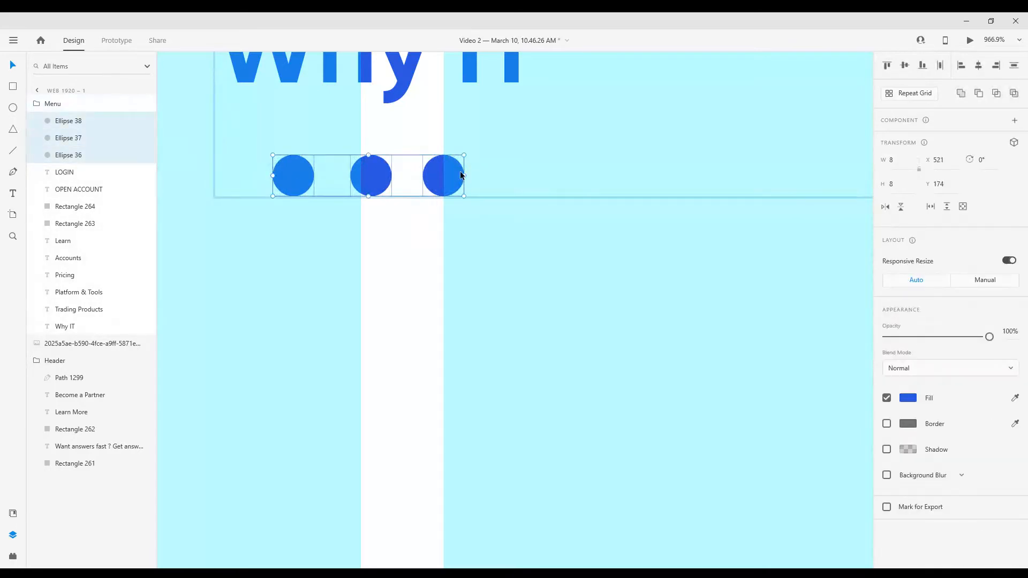
pyautogui.scroll(-3, 461, 186)
pyautogui.press('Right')
pyautogui.press('Right')
pyautogui.scroll(1, 464, 228)
pyautogui.write('7')
pyautogui.press('Return')
pyautogui.scroll(-3, 451, 229)
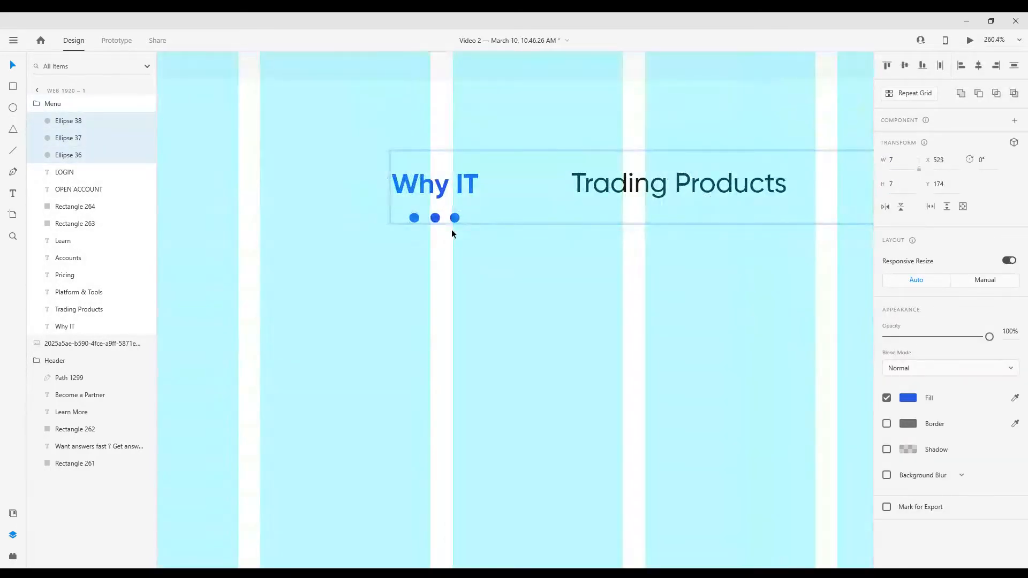
pyautogui.scroll(-5, 452, 229)
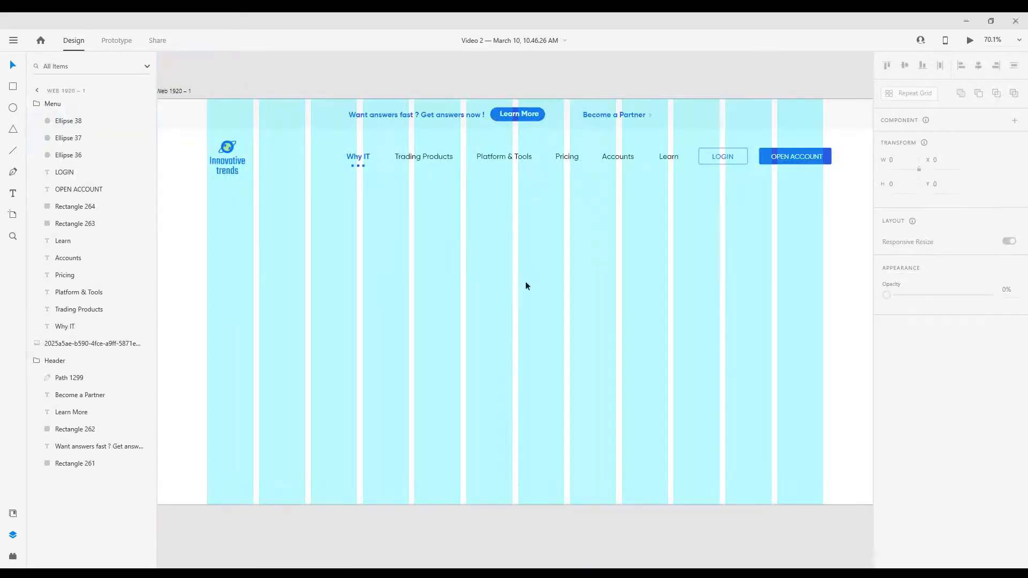
pyautogui.scroll(3, 482, 225)
pyautogui.moveTo(434, 122); pyautogui.dragTo(816, 128)
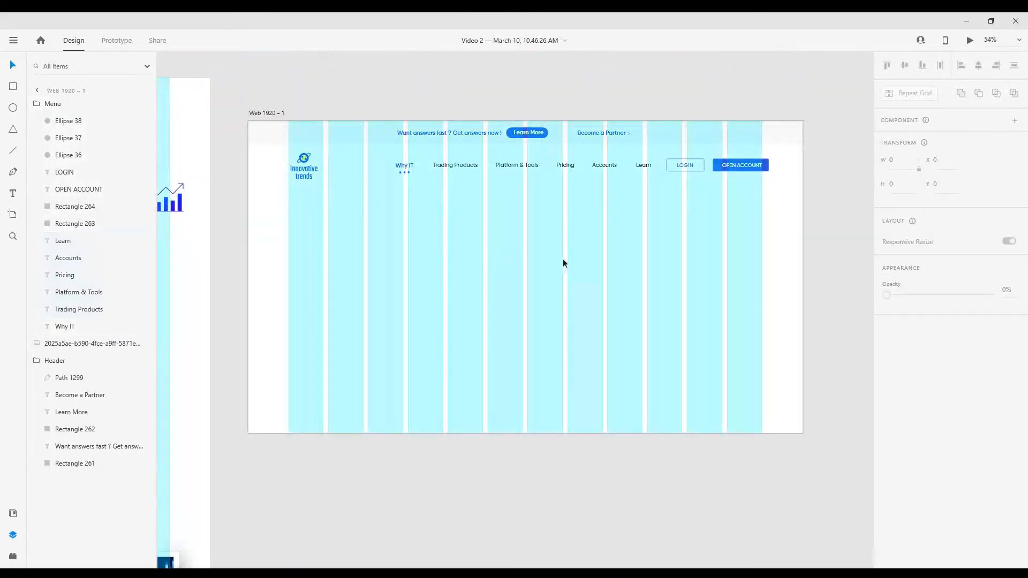
# Add the heading "Take your Investing to the Next level" in the empty area below the logo
pyautogui.scroll(3, 256, 249)
pyautogui.click(326, 198)
pyautogui.write('Take your Investing to the Next level')
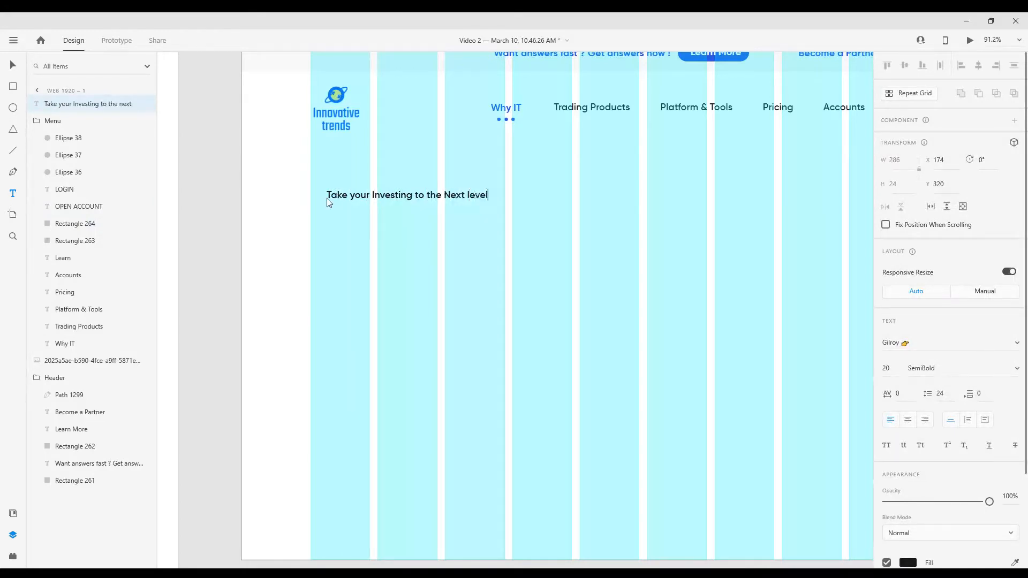
pyautogui.press('Escape')
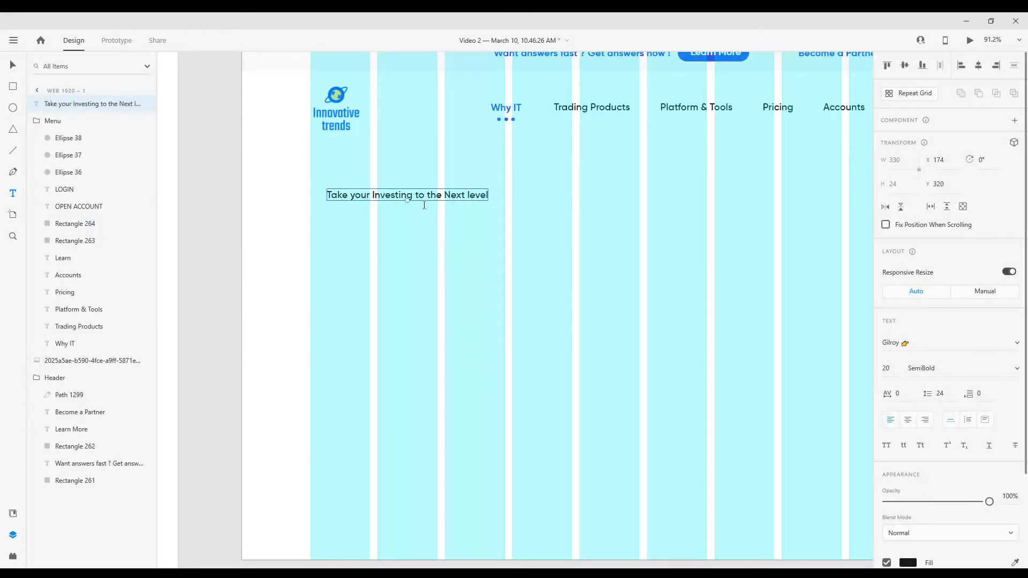
# Set the heading's text size to 48
pyautogui.doubleClick(421, 200)
pyautogui.click(889, 369)
pyautogui.write('48')
pyautogui.press('Return')
pyautogui.press('Escape')
# Align the heading with the first grid column at X 140 and set its text size to 39
pyautogui.scroll(2, 495, 374)
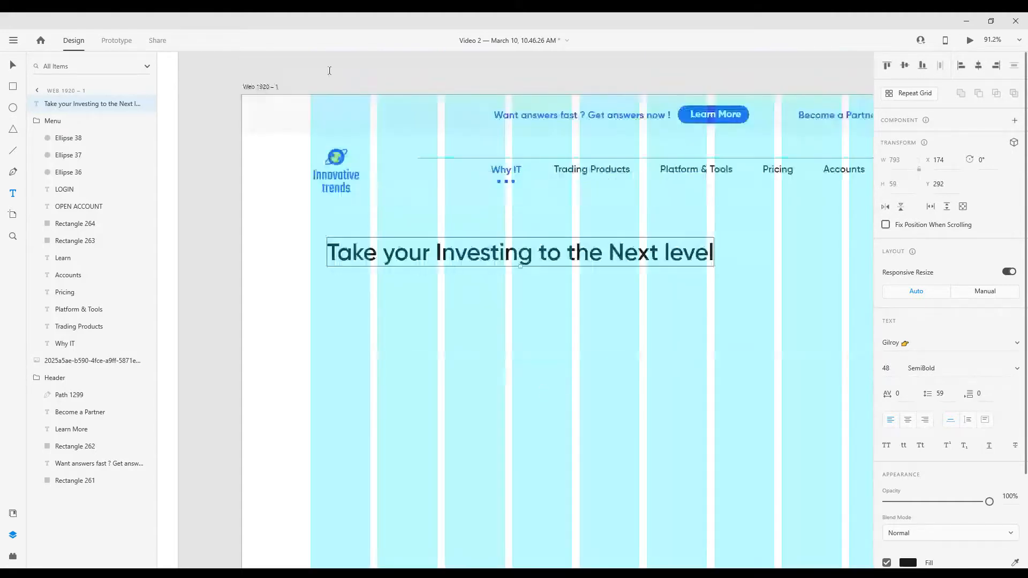
pyautogui.moveTo(483, 261); pyautogui.dragTo(466, 283)
pyautogui.click(888, 369)
pyautogui.write('37')
pyautogui.press('Return')
pyautogui.press('Up')
pyautogui.press('Up')
# Change the heading's font weight to ExtraBold
pyautogui.click(988, 370)
pyautogui.click(988, 391)
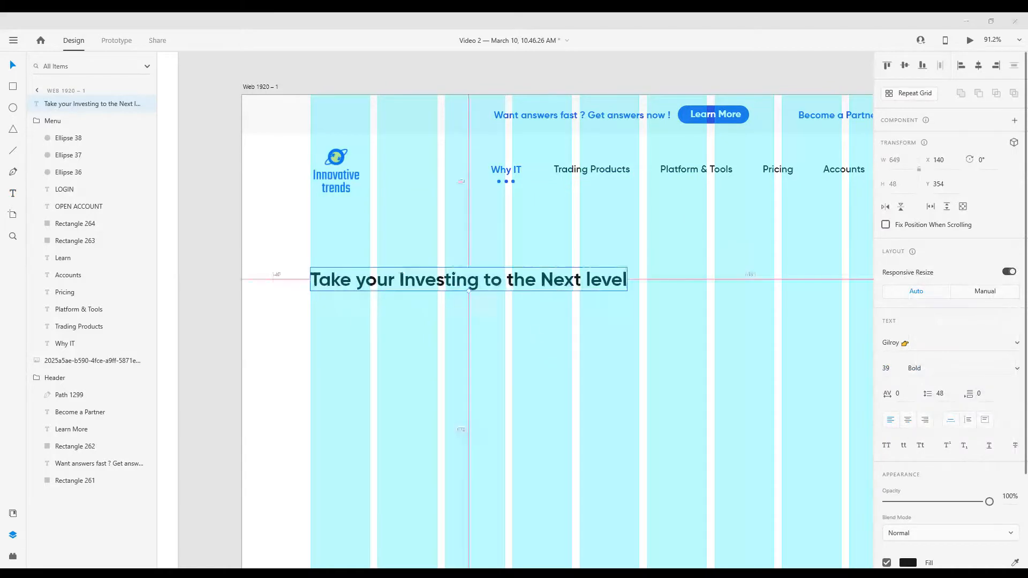
pyautogui.click(988, 369)
pyautogui.click(967, 390)
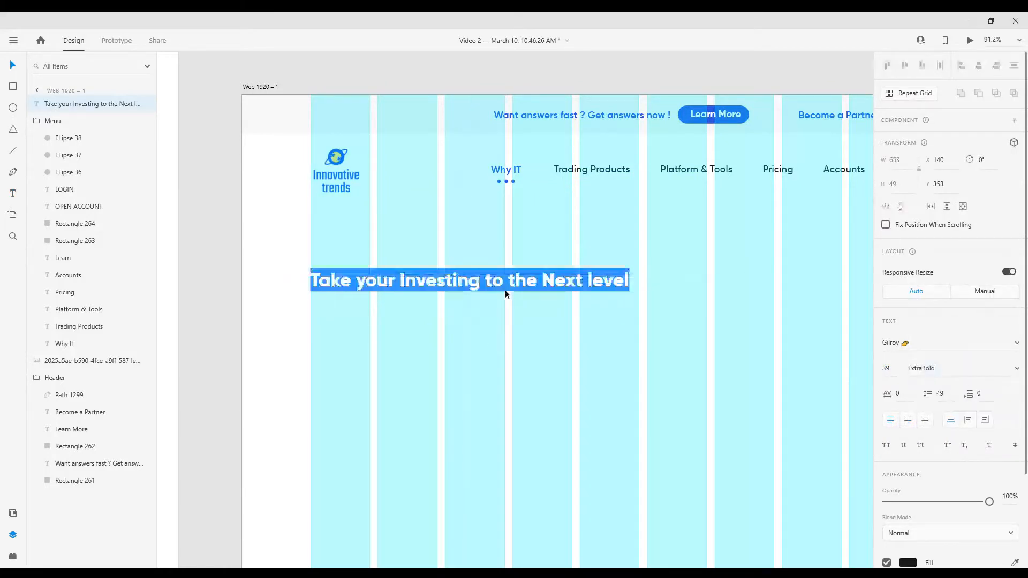
# Break the heading into two lines after "Investing" and increase its line spacing to 63
pyautogui.press('Up')
pyautogui.press('Up')
pyautogui.press('Up')
pyautogui.press('Up')
pyautogui.press('Up')
pyautogui.press('Up')
pyautogui.press('Up')
pyautogui.press('Up')
pyautogui.press('Up')
pyautogui.press('Up')
pyautogui.press('Up')
pyautogui.press('Up')
pyautogui.press('Up')
pyautogui.press('Up')
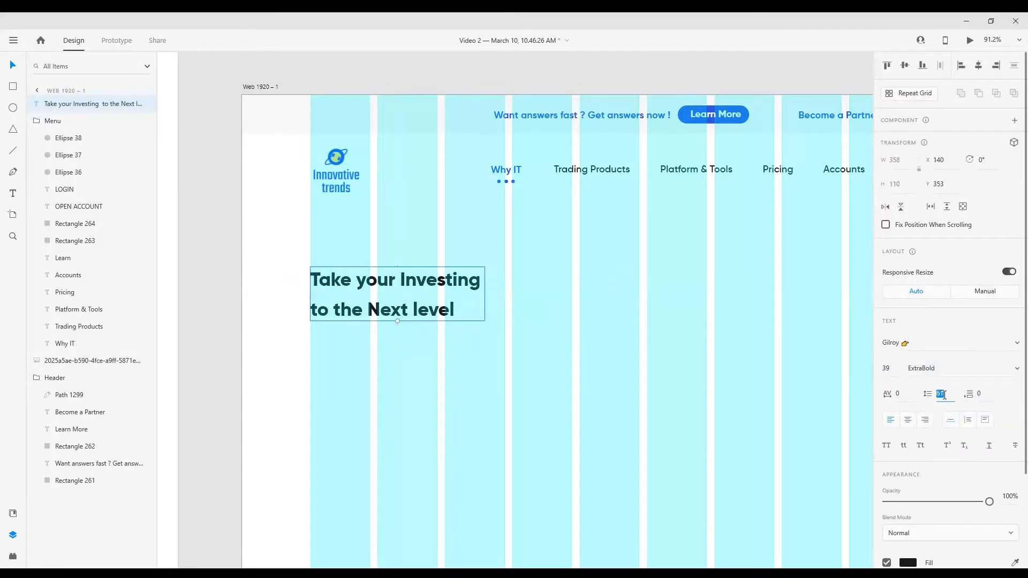
# Increase the two-line heading's text size to 44
pyautogui.moveTo(270, 398); pyautogui.dragTo(291, 295)
pyautogui.scroll(-2, 291, 294)
pyautogui.click(886, 369)
pyautogui.press('Up')
pyautogui.press('Up')
pyautogui.press('Up')
pyautogui.press('Up')
pyautogui.press('Up')
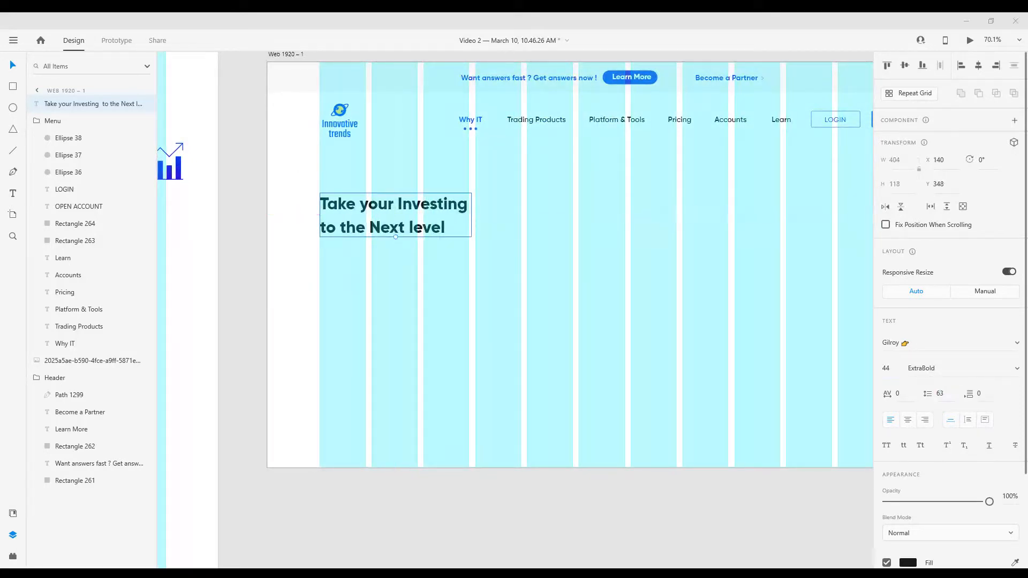
pyautogui.click(404, 344)
# Paste a Lorem ipsum text below the heading and format it in Gilroy-Regular at size 20
pyautogui.scroll(-1, 474, 276)
pyautogui.scroll(4, 506, 292)
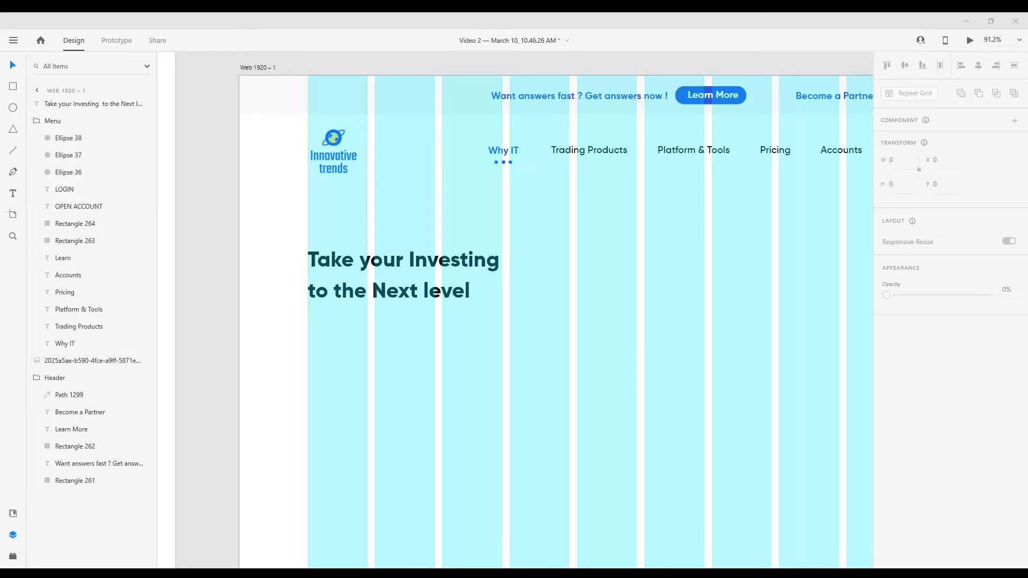
pyautogui.hotkey('ctrl', 'v')
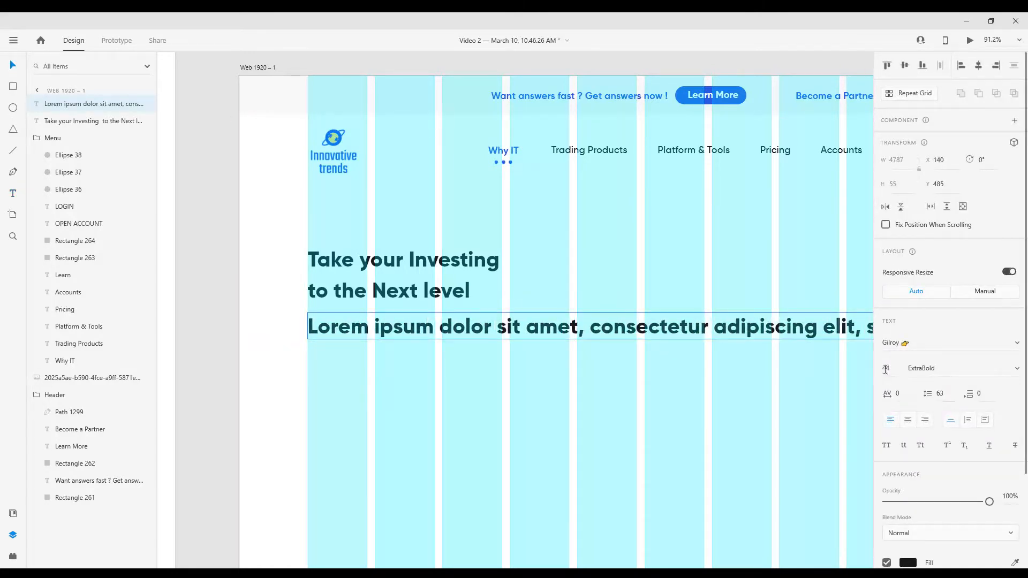
pyautogui.press('Return')
pyautogui.click(1014, 372)
pyautogui.click(940, 303)
pyautogui.click(1016, 344)
pyautogui.click(954, 366)
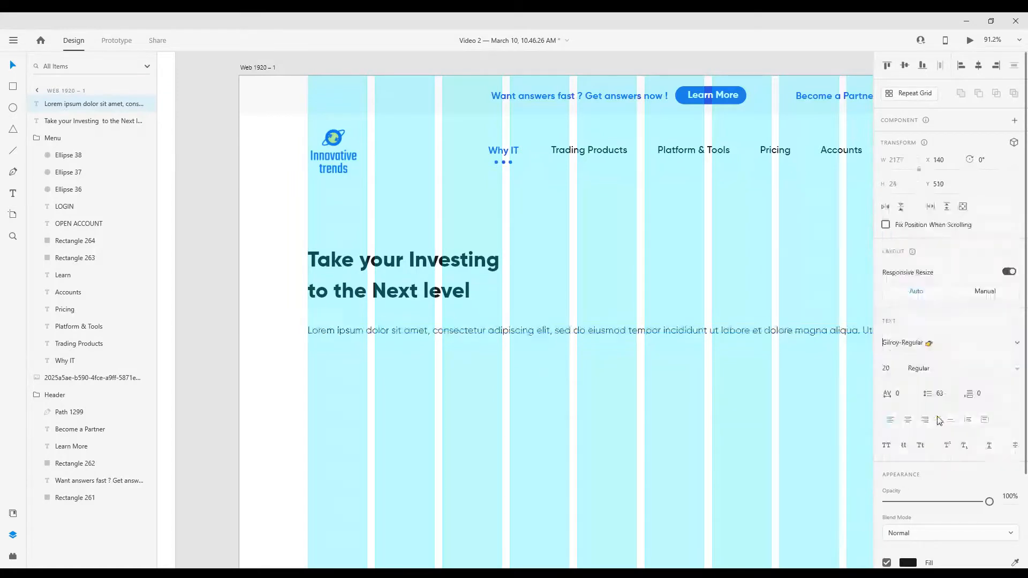
# Break the Lorem ipsum text into three lines, ending it at "ex ea commodo consequat"
pyautogui.doubleClick(638, 334)
pyautogui.click(629, 331)
pyautogui.press('Return')
pyautogui.click(658, 362)
pyautogui.press('Return')
pyautogui.press('Escape')
# Set the paragraph's line spacing to 45 and move it up close below the heading, at Y 485
pyautogui.click(942, 395)
pyautogui.write('45')
pyautogui.press('Return')
pyautogui.moveTo(338, 331); pyautogui.dragTo(339, 316)
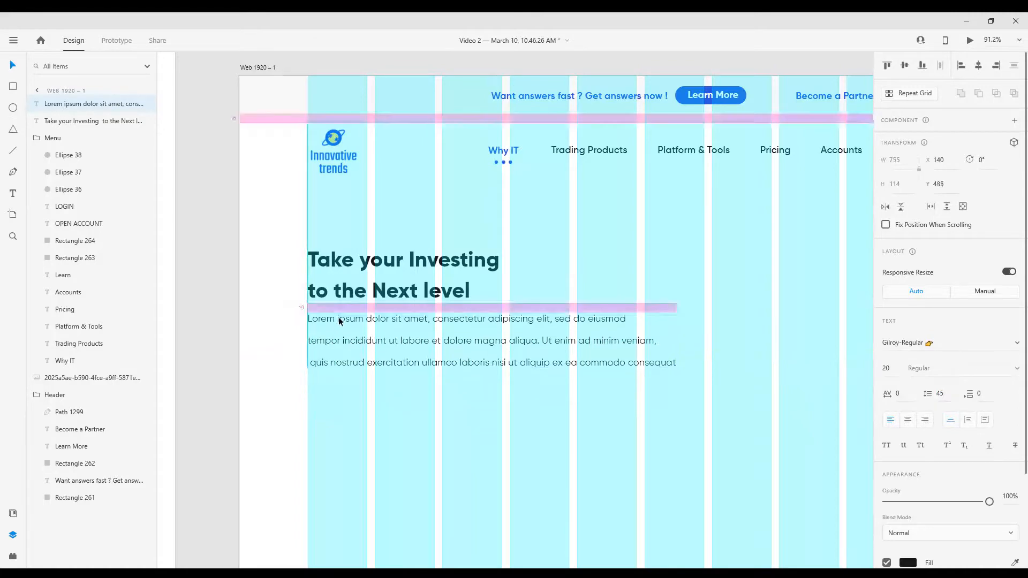
# Place a copy of the navigation row's OPEN ACCOUNT button below the paragraph, aligned to its left edge at X 140
pyautogui.scroll(-3, 418, 351)
pyautogui.hscroll(2, 544, 339)
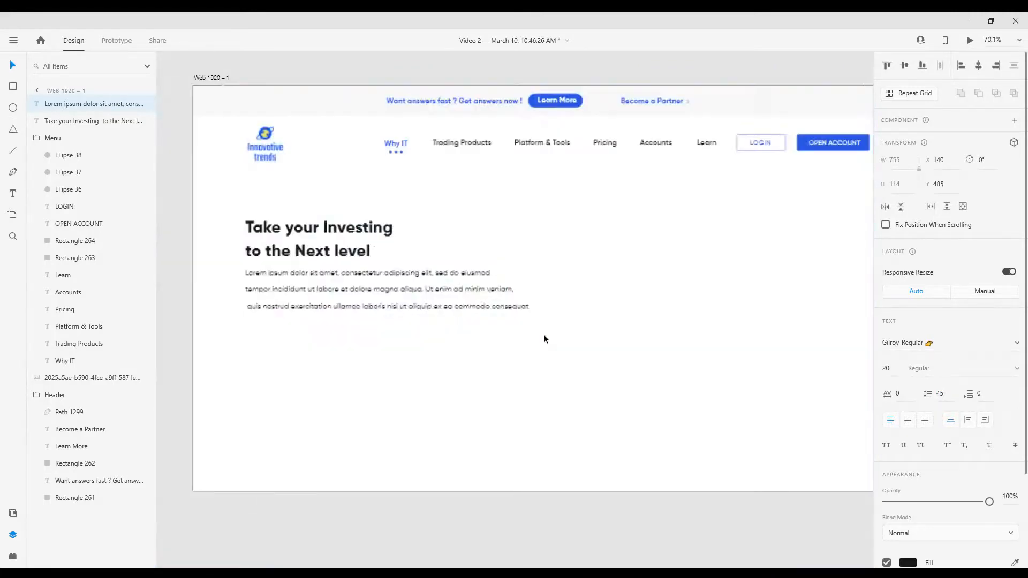
pyautogui.doubleClick(815, 144)
pyautogui.keyDown('shift'); pyautogui.click(803, 146); pyautogui.keyUp('shift')
pyautogui.moveTo(825, 144); pyautogui.dragTo(274, 338)
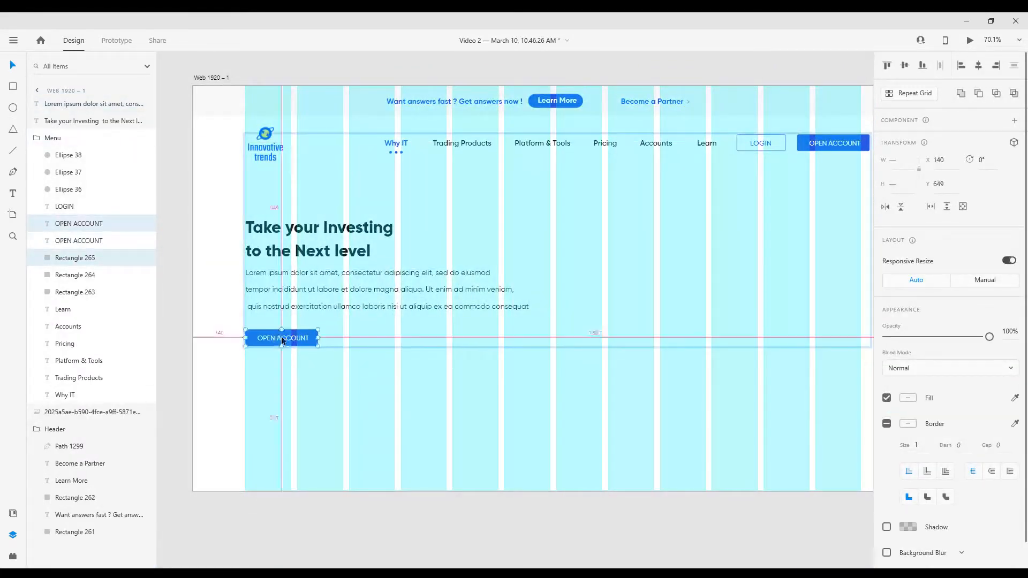
# Duplicate the lower OPEN ACCOUNT button to its right at X 377
pyautogui.scroll(2, 311, 364)
pyautogui.scroll(-2, 371, 336)
pyautogui.scroll(2, 315, 351)
pyautogui.moveTo(309, 293); pyautogui.dragTo(461, 294)
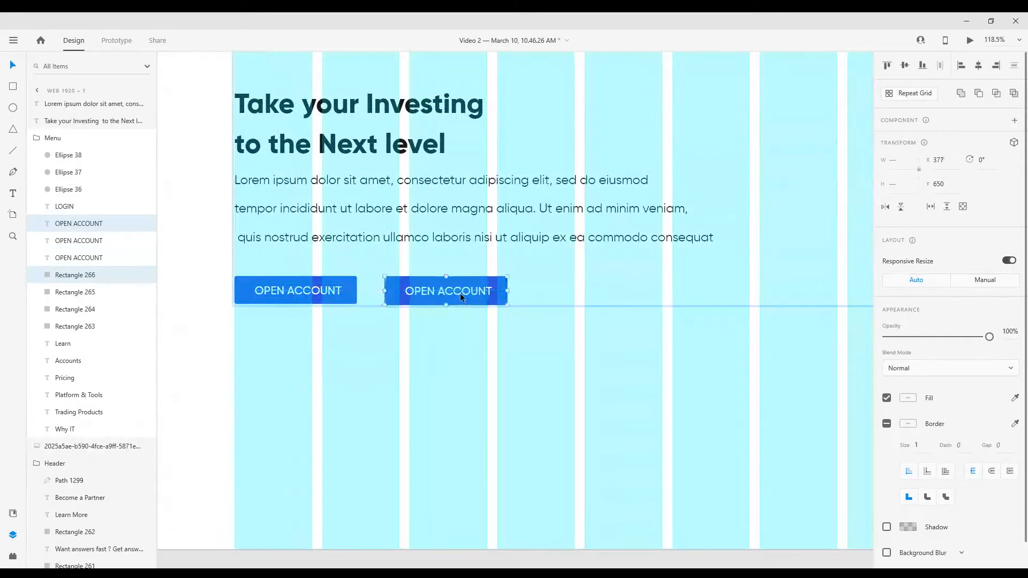
# Change the second button's text to LEARN MORE
pyautogui.doubleClick(460, 293)
pyautogui.press('BackSpace')
pyautogui.press('BackSpace')
pyautogui.press('BackSpace')
pyautogui.press('BackSpace')
pyautogui.press('BackSpace')
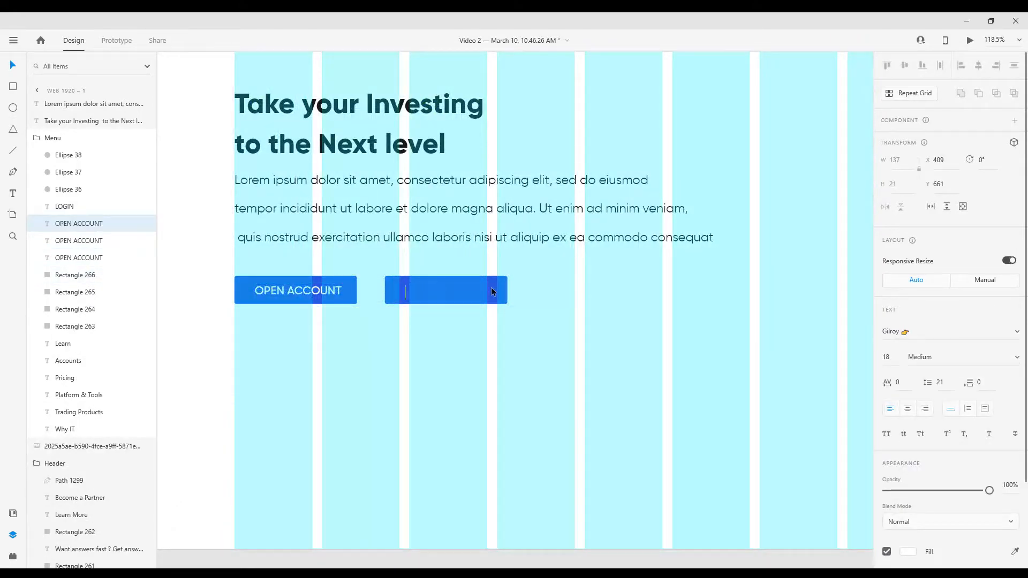
pyautogui.write('LEARN MORE')
pyautogui.press('Escape')
# Centre the LEARN MORE text within its button and level the button with OPEN ACCOUNT
pyautogui.click(447, 317)
pyautogui.doubleClick(442, 292)
pyautogui.click(460, 323)
pyautogui.moveTo(441, 292); pyautogui.dragTo(448, 292)
pyautogui.keyDown('shift'); pyautogui.click(494, 284); pyautogui.keyUp('shift')
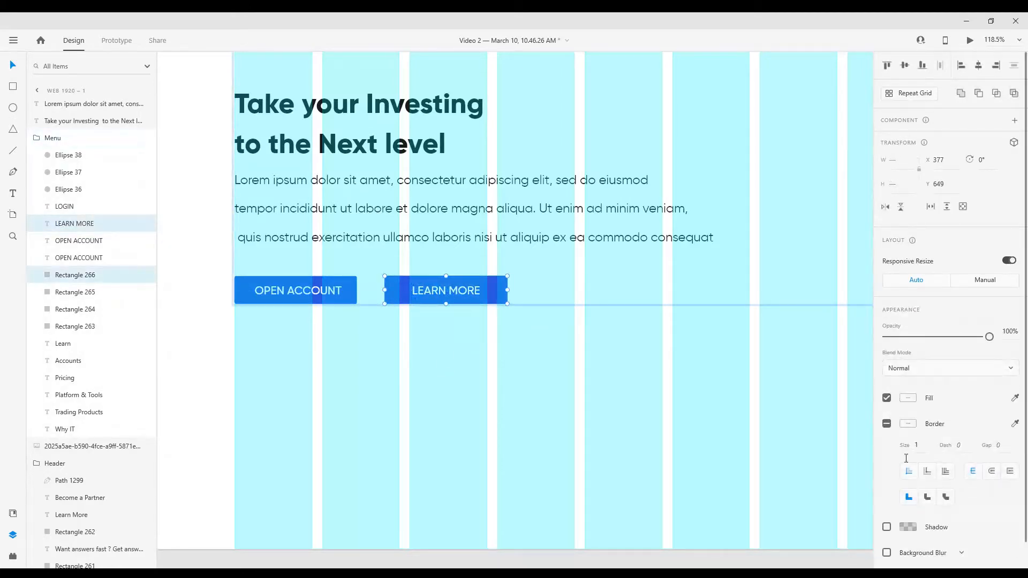
# Restyle the LEARN MORE button as an outlined one with a blue border instead of the blue fill, and blue text
pyautogui.press('Escape')
pyautogui.doubleClick(495, 287)
pyautogui.click(886, 424)
pyautogui.click(446, 290)
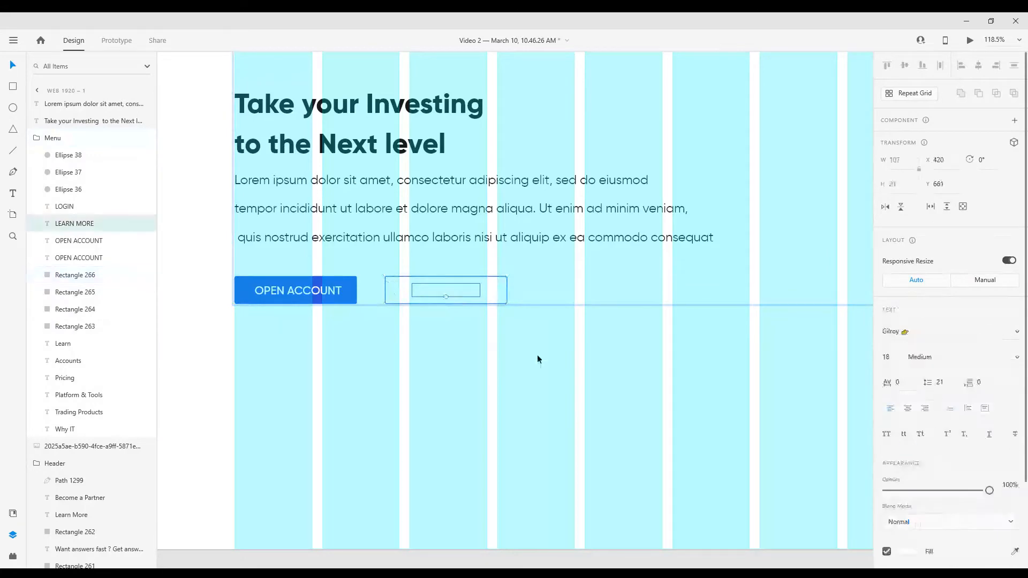
pyautogui.click(909, 446)
pyautogui.click(557, 384)
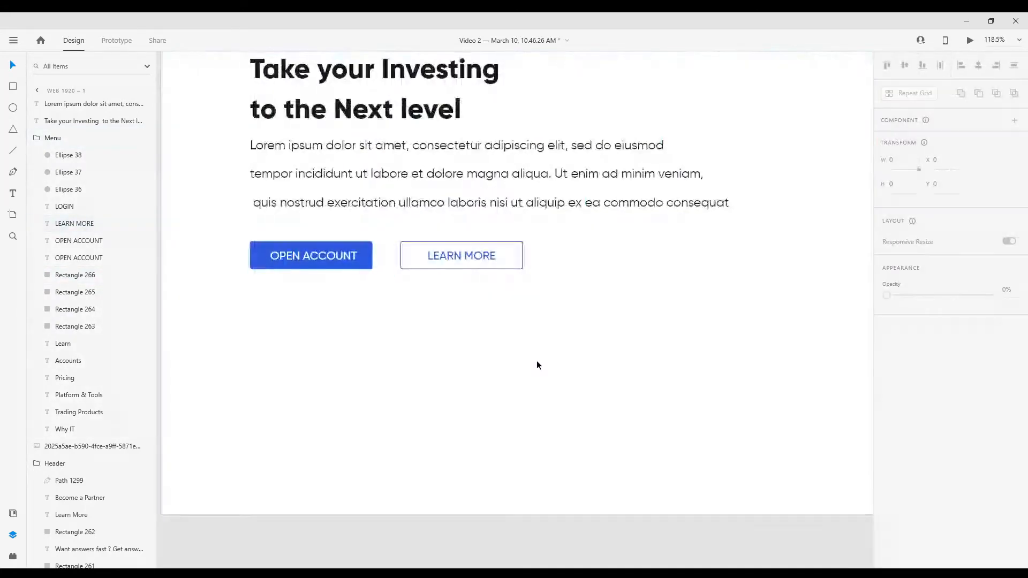
# Look over the landing page artboard's layout and the graphics on the neighbouring Style Guide artboard
pyautogui.scroll(-4, 537, 362)
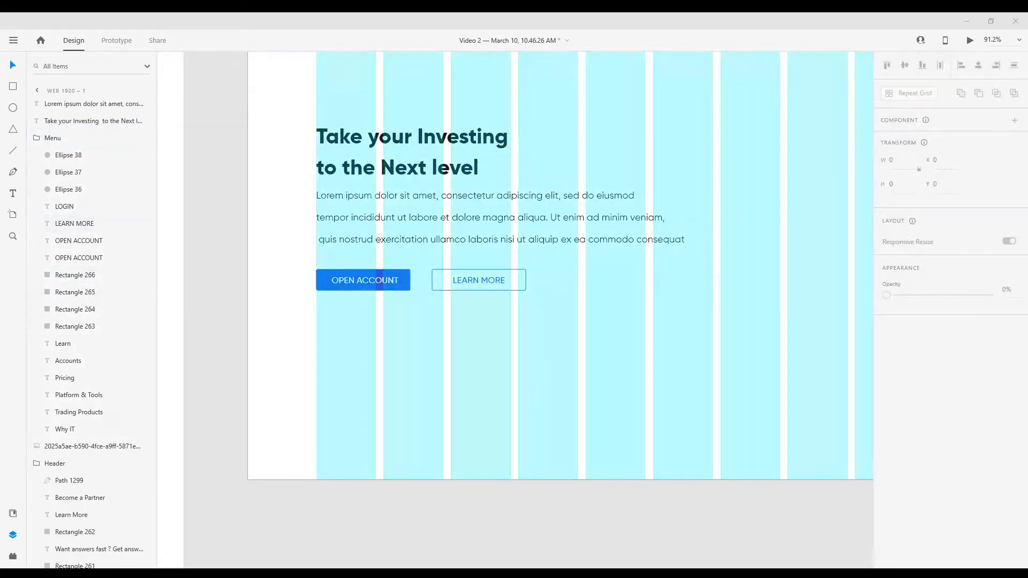
pyautogui.scroll(1, 771, 353)
pyautogui.scroll(-1, 433, 383)
pyautogui.scroll(1, 555, 373)
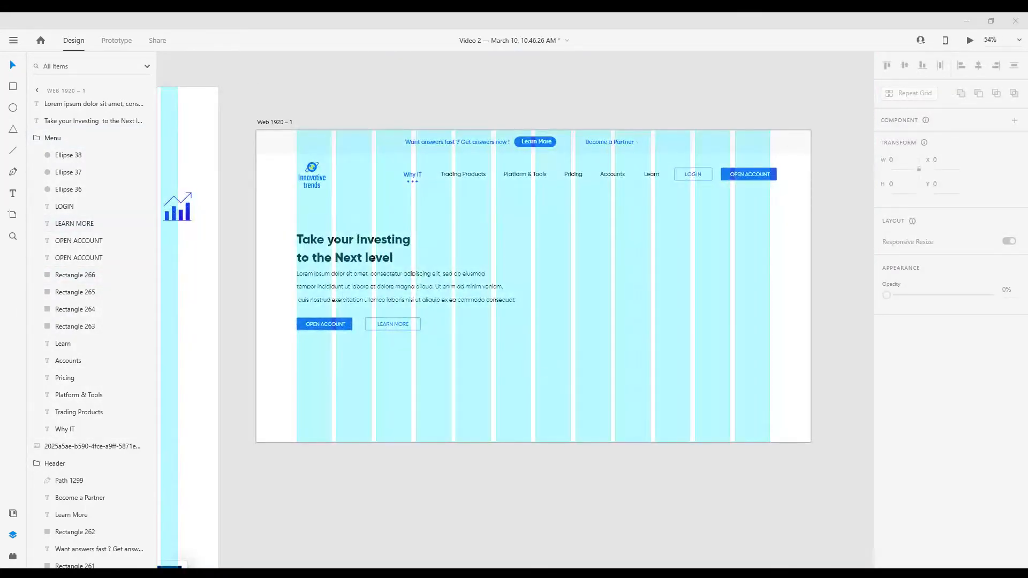
pyautogui.scroll(-1, 528, 398)
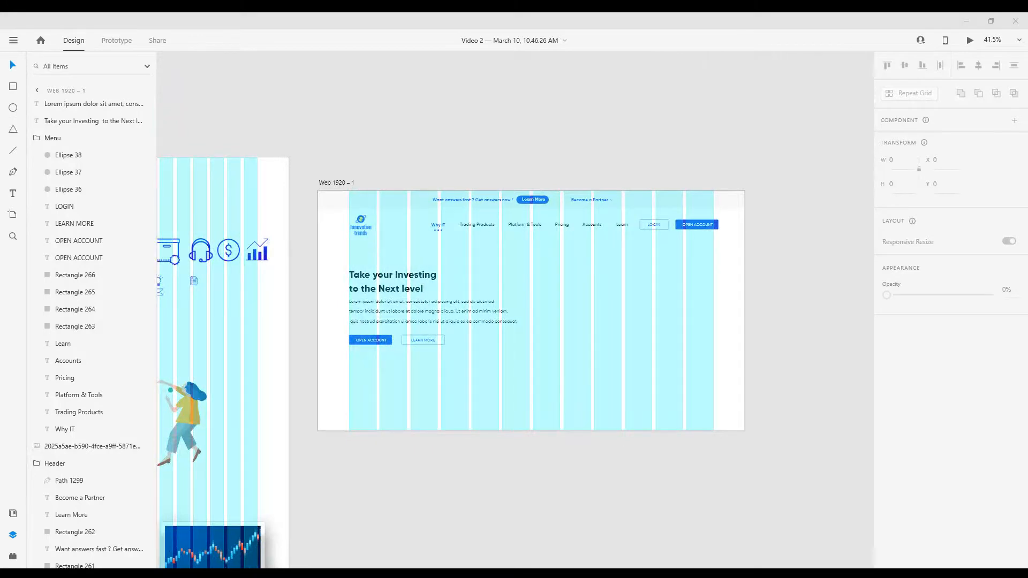
pyautogui.scroll(-1, 558, 403)
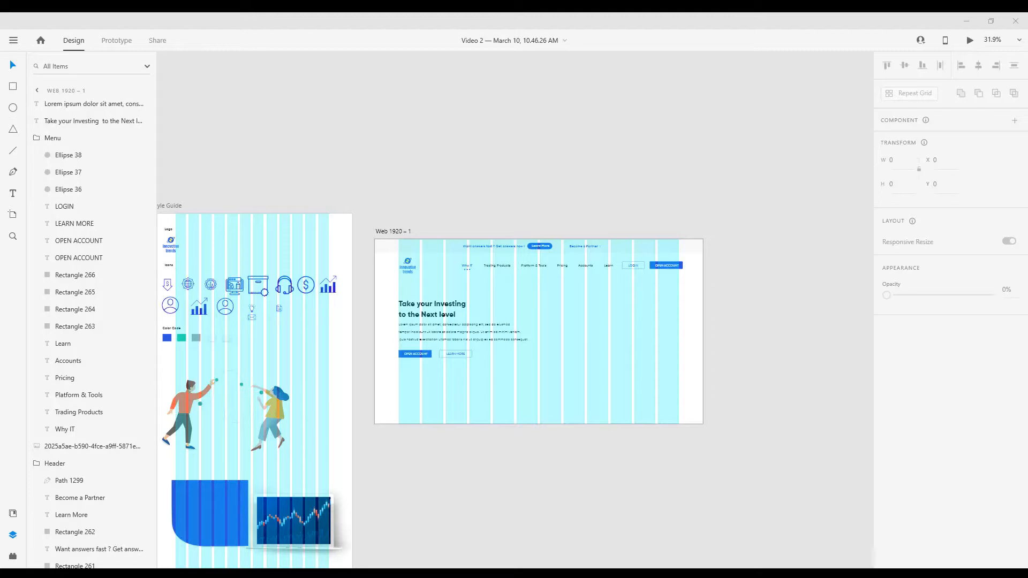
pyautogui.click(625, 383)
pyautogui.scroll(2, 625, 380)
pyautogui.scroll(-1, 535, 354)
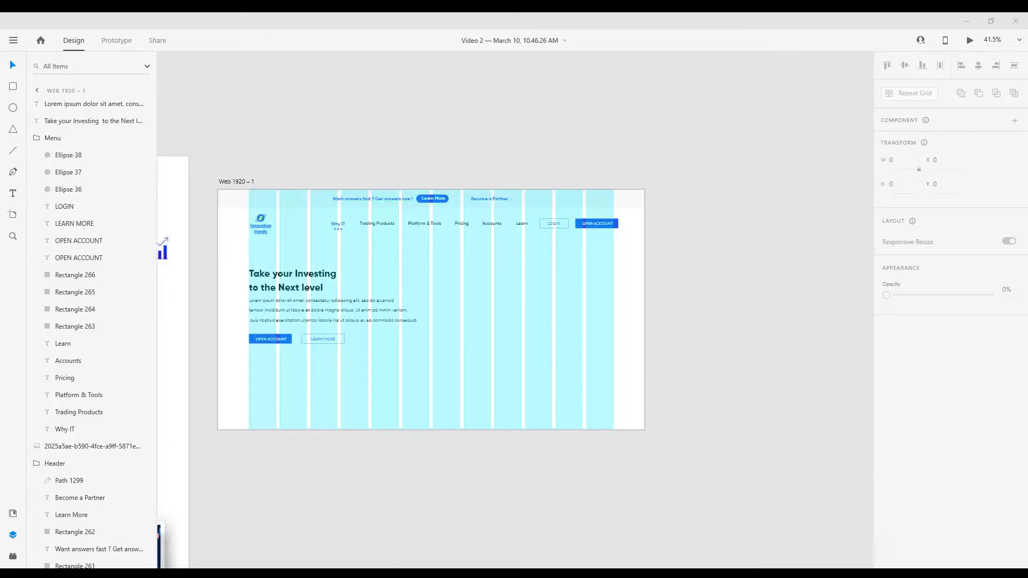
# Copy the analytics illustration with the magnifying glass from the Style Guide artboard into the hero section beside the heading
pyautogui.scroll(1, 533, 475)
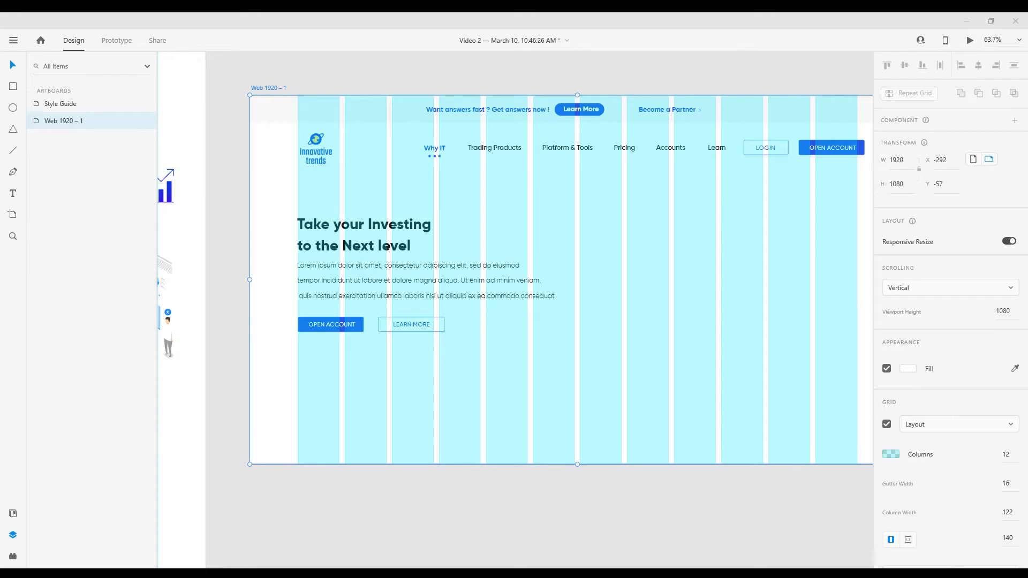
pyautogui.scroll(-3, 559, 347)
pyautogui.scroll(1, 560, 346)
pyautogui.scroll(-1, 197, 296)
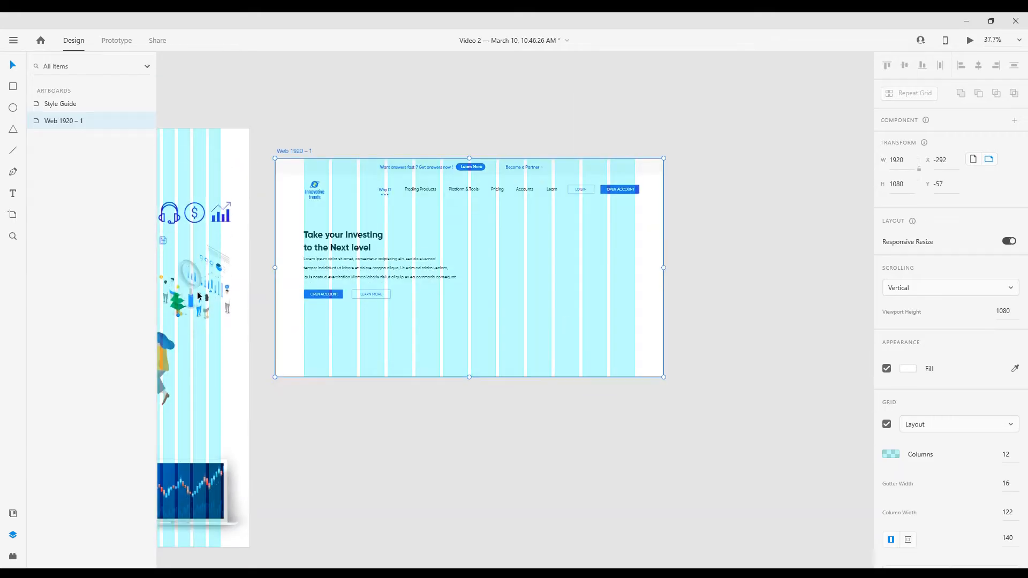
pyautogui.click(198, 296)
pyautogui.hotkey('ctrl', 'c')
pyautogui.scroll(2, 523, 315)
pyautogui.click(525, 315)
pyautogui.hotkey('ctrl', 'v')
pyautogui.moveTo(439, 316); pyautogui.dragTo(606, 262)
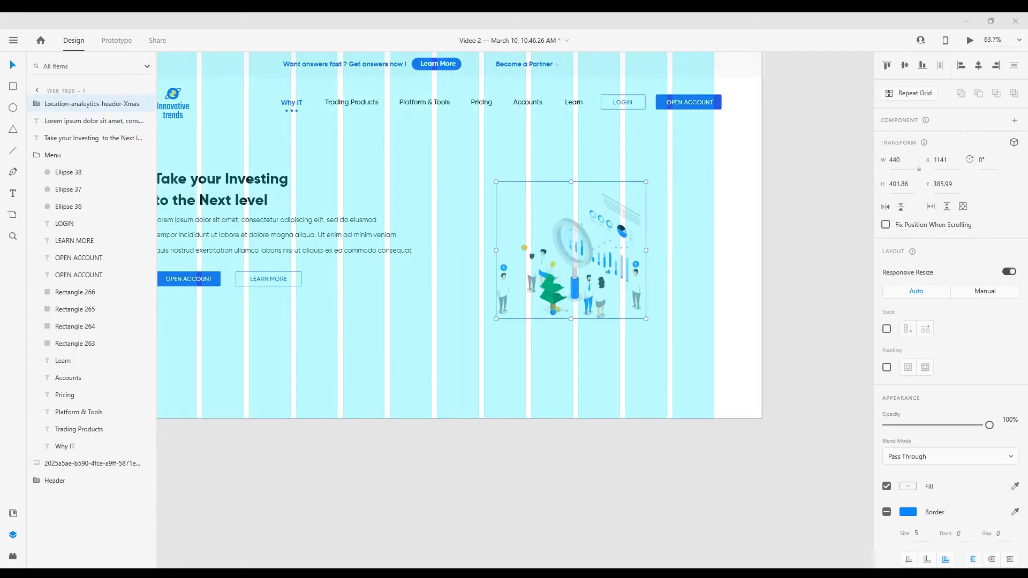
# Enlarge the analytics illustration to about 639 px wide and position it below the navigation menu
pyautogui.moveTo(646, 182); pyautogui.dragTo(714, 120)
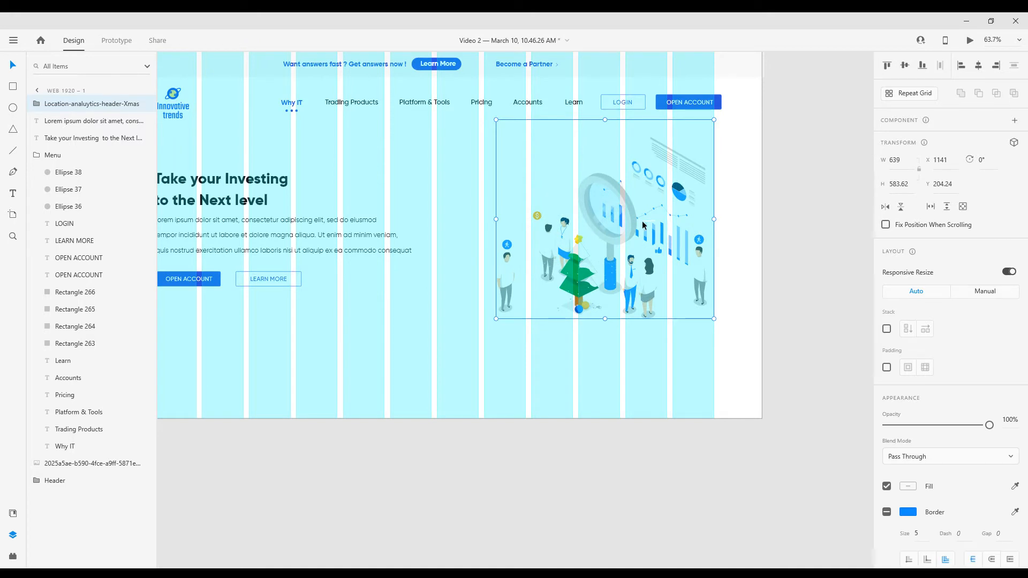
pyautogui.moveTo(624, 274); pyautogui.dragTo(618, 284)
pyautogui.scroll(-3, 567, 293)
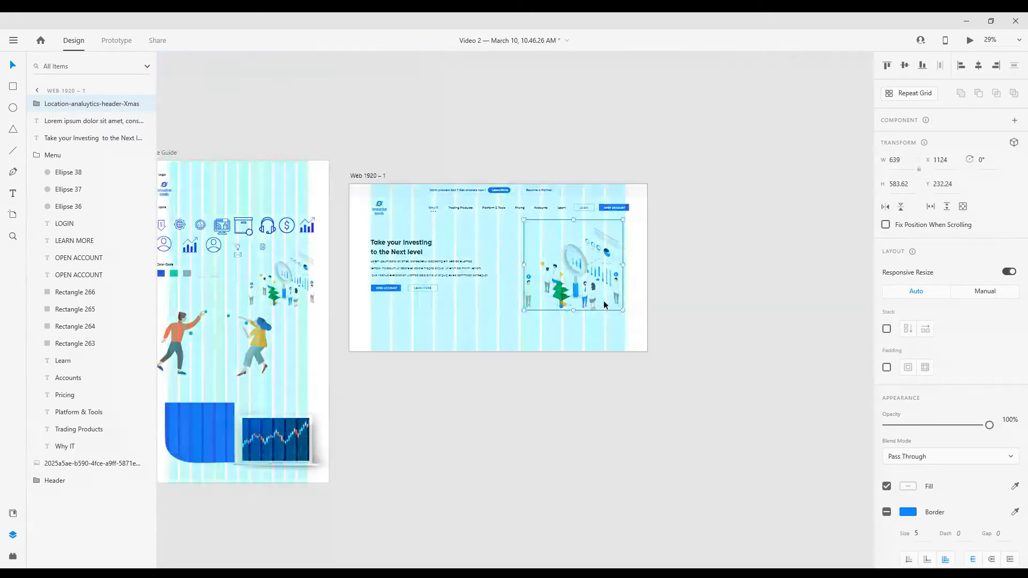
# Draw a rectangle about 845 × 618 px over the illustration, reaching the artboard's edge, and fill it with the saved blue
pyautogui.scroll(2, 600, 297)
pyautogui.scroll(2, 473, 250)
pyautogui.press('r')
pyautogui.moveTo(442, 96); pyautogui.dragTo(752, 373)
pyautogui.moveTo(755, 233); pyautogui.dragTo(816, 234)
pyautogui.click(908, 435)
pyautogui.click(773, 507)
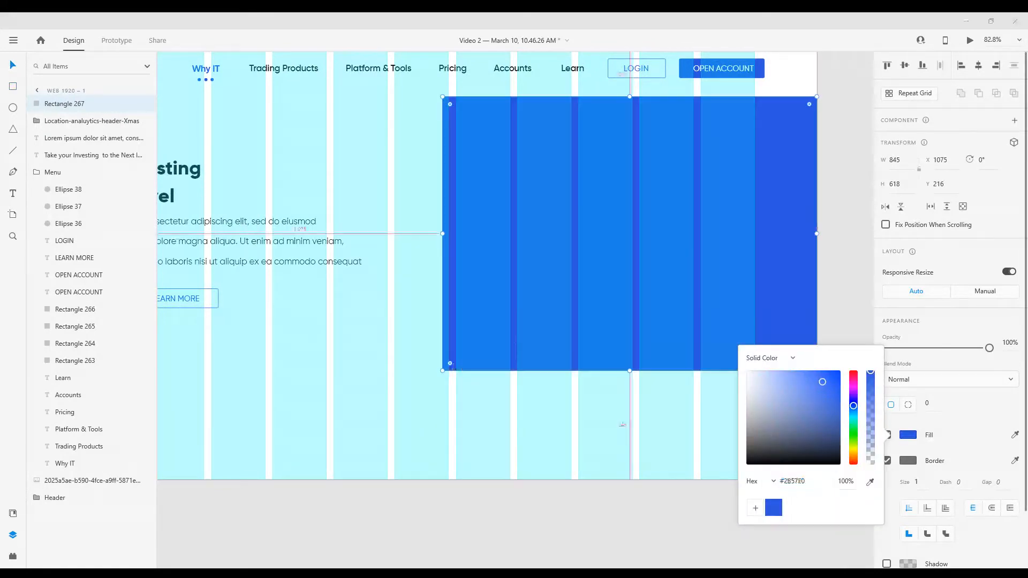
# Remove the blue rectangle's border, widen it to about 885 px and round only its bottom-left corner
pyautogui.click(909, 461)
pyautogui.click(886, 460)
pyautogui.moveTo(444, 232)
pyautogui.mouseDown()
pyautogui.moveTo(407, 234)
pyautogui.moveTo(424, 233)
pyautogui.mouseUp()
pyautogui.moveTo(433, 365); pyautogui.dragTo(554, 308)
# Set the blue rectangle's opacity to 79% so the illustration beneath shows through
pyautogui.click(477, 351)
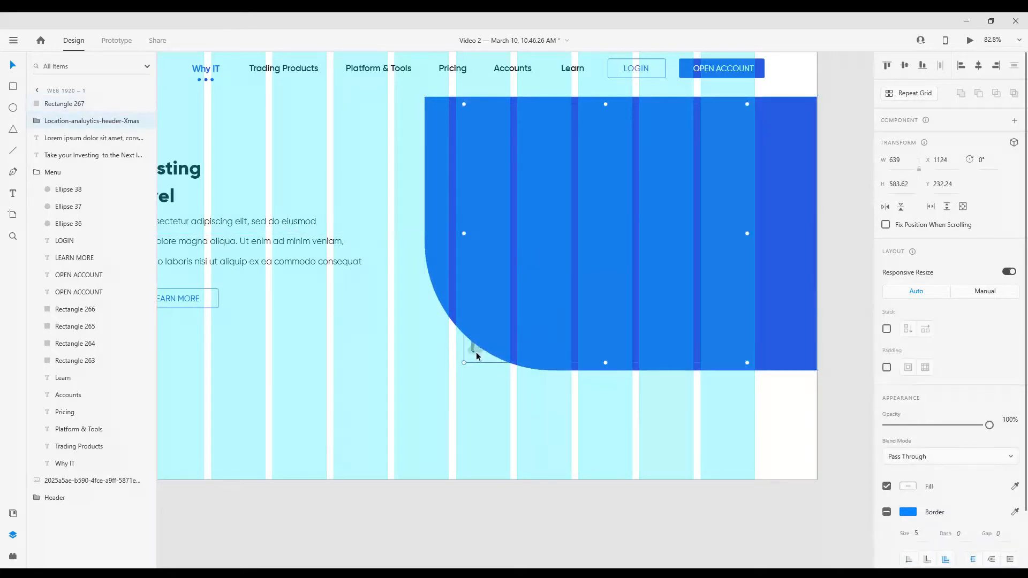
pyautogui.click(593, 269)
pyautogui.moveTo(990, 350); pyautogui.dragTo(969, 349)
pyautogui.click(549, 435)
# Reduce the rounding of the blue rectangle's bottom-left corner to about 198, keeping the other corners square
pyautogui.scroll(-2, 530, 415)
pyautogui.scroll(1, 530, 417)
pyautogui.scroll(-3, 569, 410)
pyautogui.scroll(-1, 568, 410)
pyautogui.scroll(3, 568, 410)
pyautogui.click(576, 222)
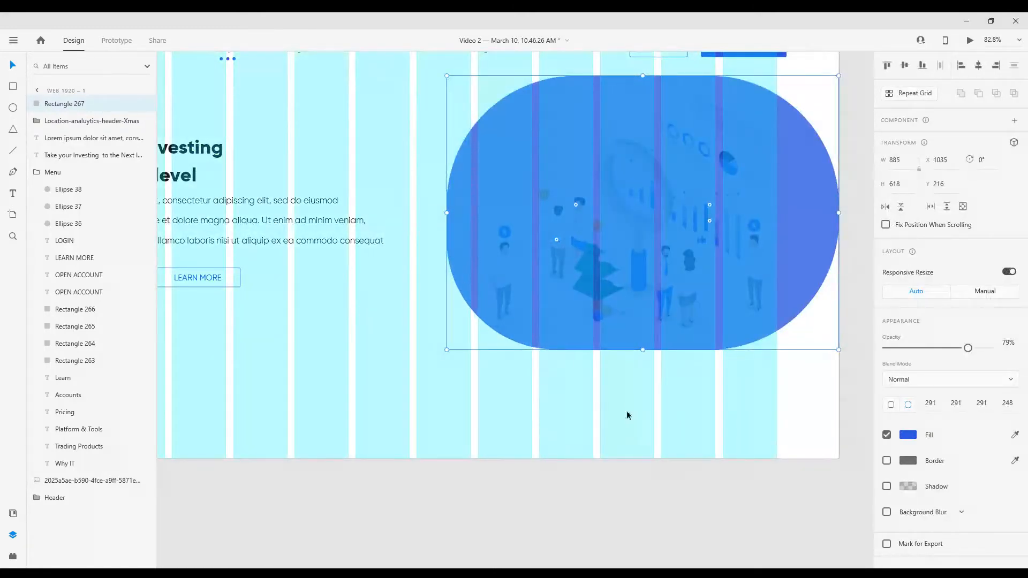
pyautogui.click(547, 408)
pyautogui.scroll(-3, 547, 409)
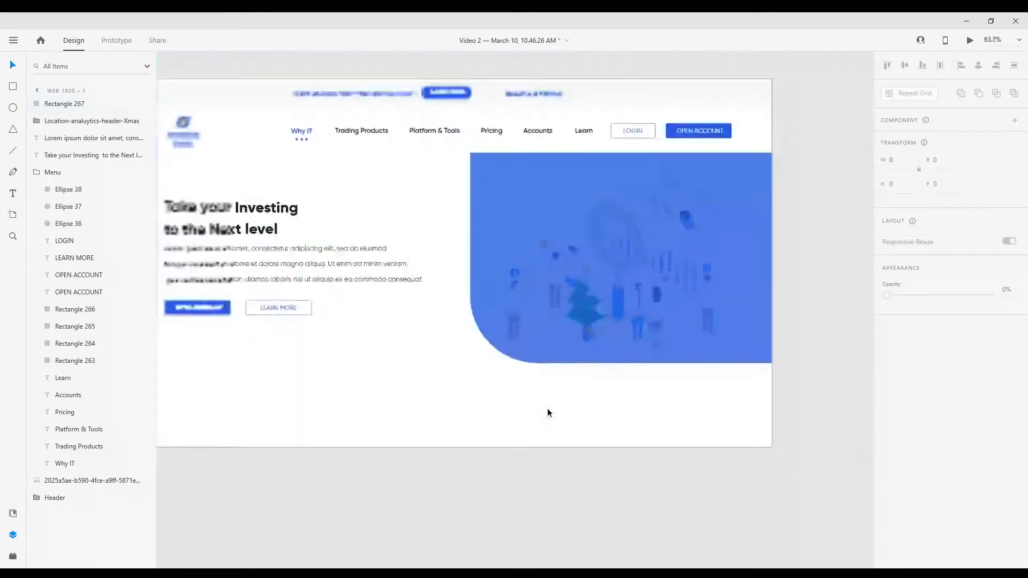
pyautogui.scroll(1, 551, 439)
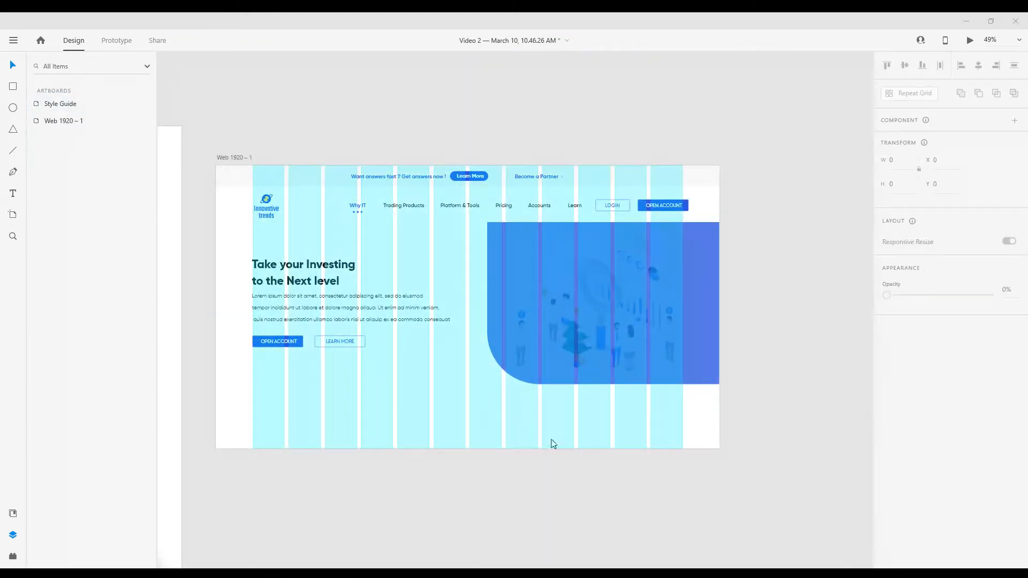
# Move the blue rectangle down to Y 256 and increase its bottom-left corner radius to about 239
pyautogui.click(584, 320)
pyautogui.hotkey('shift', 'Down')
pyautogui.hotkey('shift', 'Down')
pyautogui.hotkey('shift', 'Down')
pyautogui.hotkey('shift', 'Down')
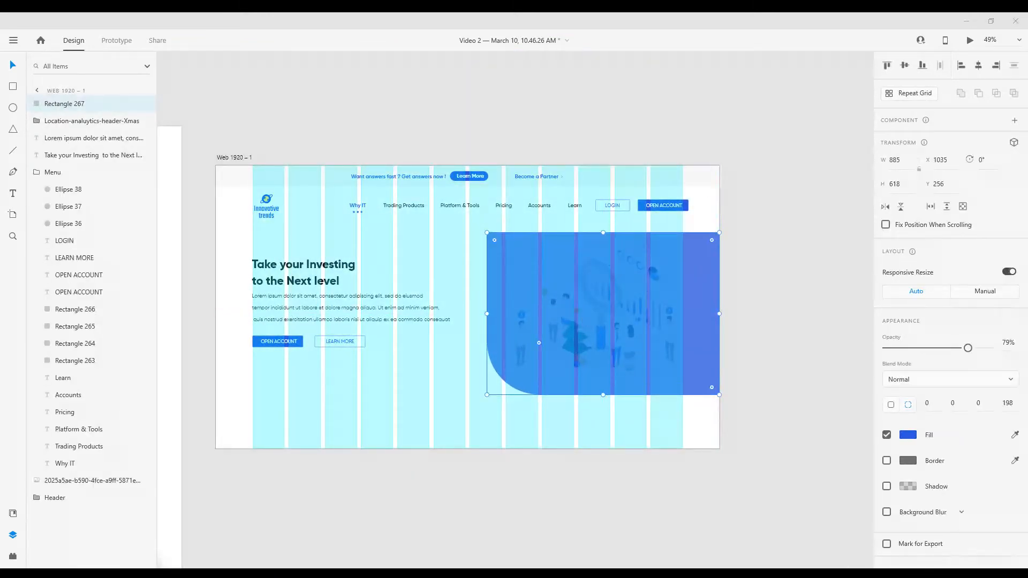
pyautogui.scroll(-1, 577, 333)
pyautogui.scroll(2, 577, 333)
pyautogui.moveTo(513, 272)
pyautogui.mouseDown()
pyautogui.moveTo(578, 272)
pyautogui.moveTo(532, 275)
pyautogui.mouseUp()
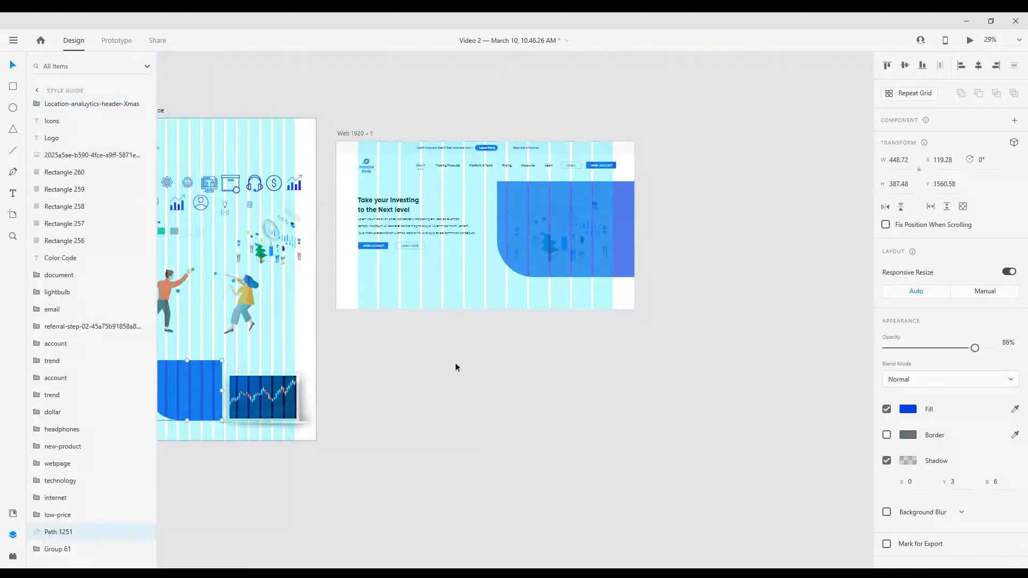
# Place a copy of the Style Guide's blue curved shape, about 885 × 622 px, over the hero rectangle and delete the rectangle
pyautogui.scroll(5, 551, 298)
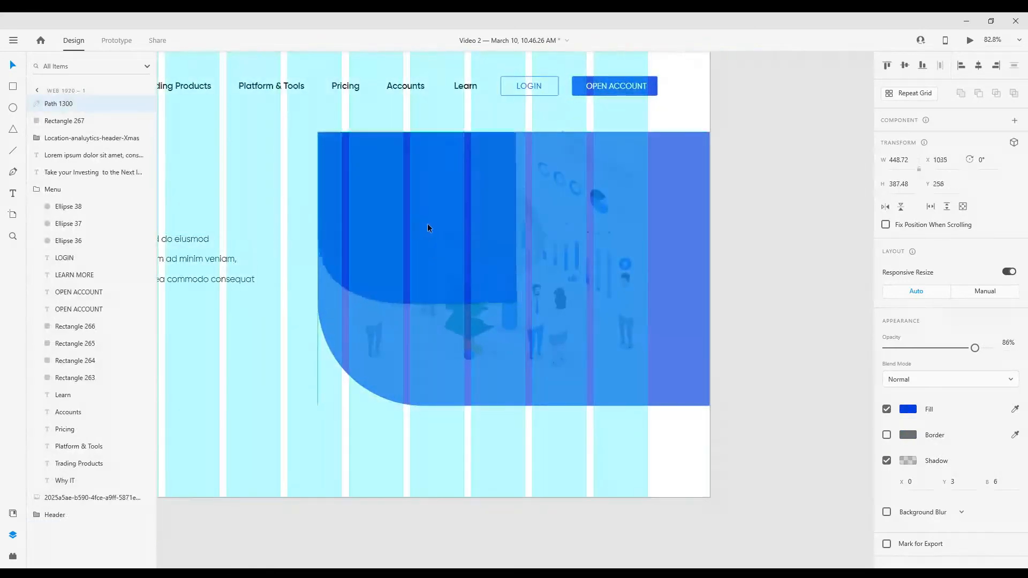
pyautogui.moveTo(427, 228); pyautogui.dragTo(709, 270)
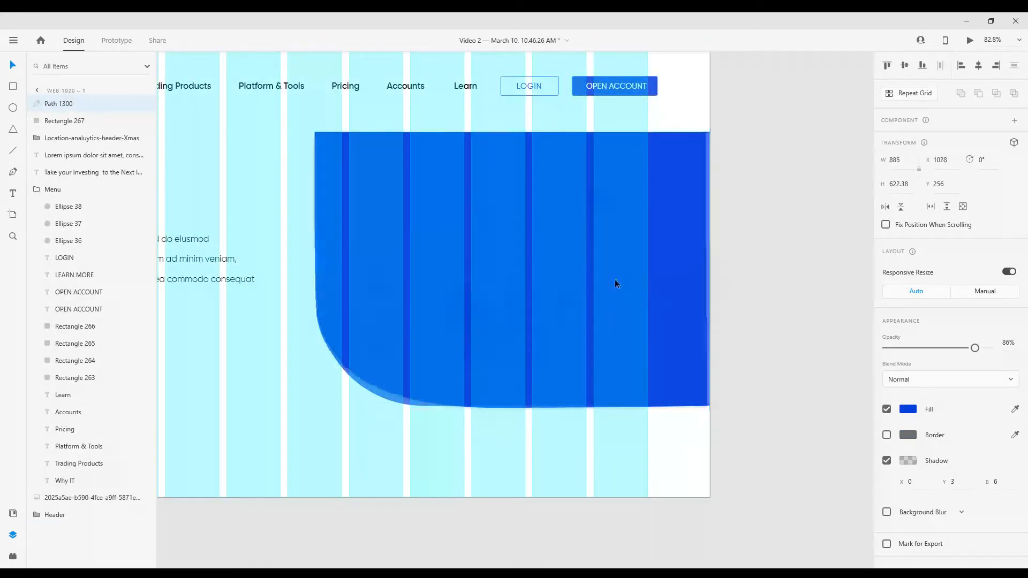
pyautogui.scroll(1, 361, 467)
pyautogui.doubleClick(398, 379)
pyautogui.press('Delete')
pyautogui.press('Delete')
pyautogui.press('Delete')
pyautogui.press('Delete')
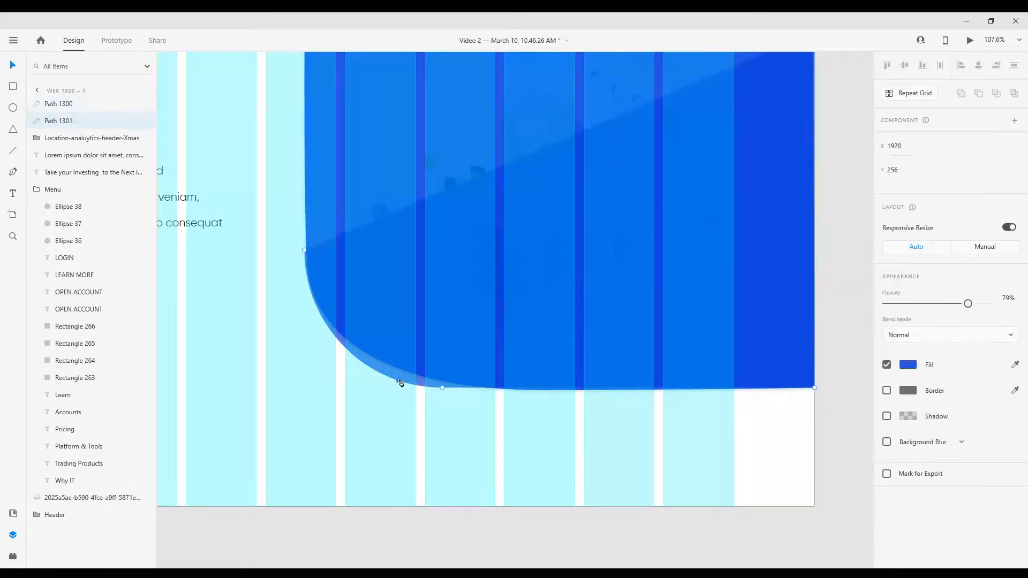
# Copy the laptop with the candlestick chart from the Style Guide artboard into the hero section
pyautogui.scroll(-1, 430, 409)
pyautogui.scroll(-5, 430, 408)
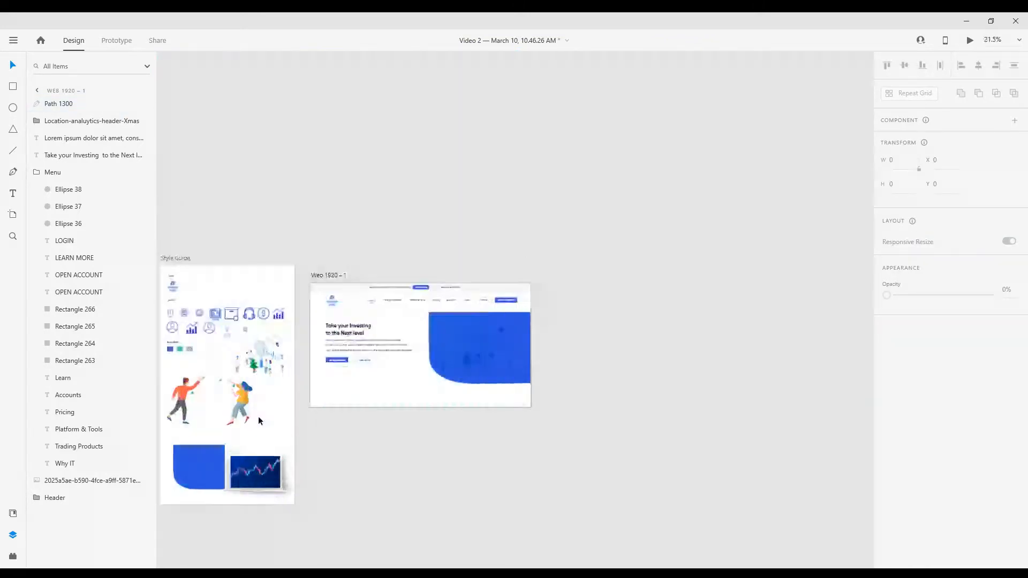
pyautogui.click(258, 470)
pyautogui.scroll(5, 440, 418)
pyautogui.click(394, 303)
pyautogui.hotkey('ctrl', 'v')
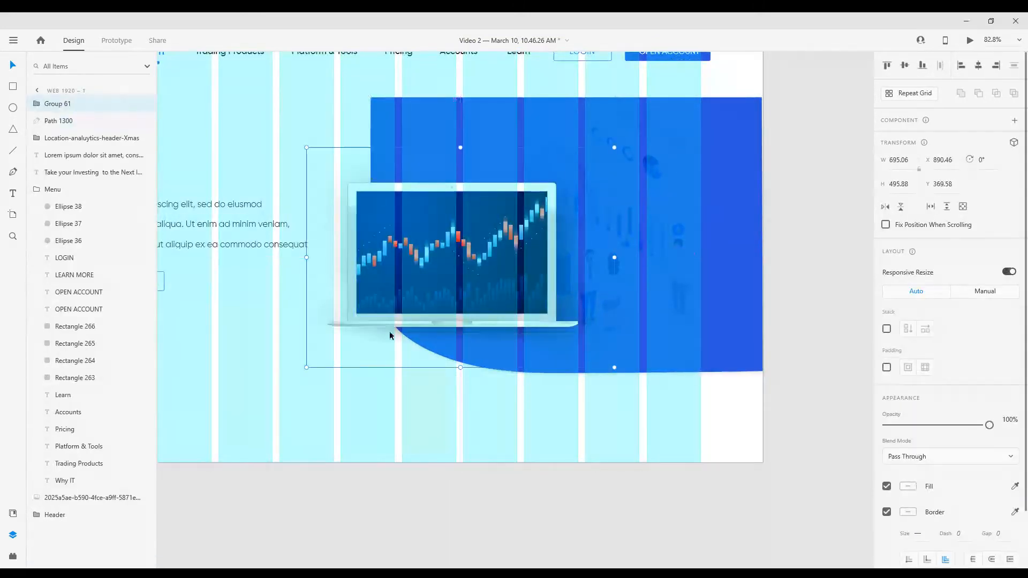
# Enlarge the laptop graphic to about 1108 × 791 px and position it overlapping the blue shape's inner edge
pyautogui.moveTo(654, 147); pyautogui.dragTo(754, 77)
pyautogui.scroll(-3, 491, 342)
pyautogui.moveTo(491, 342); pyautogui.dragTo(455, 339)
pyautogui.scroll(-2, 487, 343)
pyautogui.moveTo(496, 341); pyautogui.dragTo(502, 341)
pyautogui.scroll(-1, 503, 341)
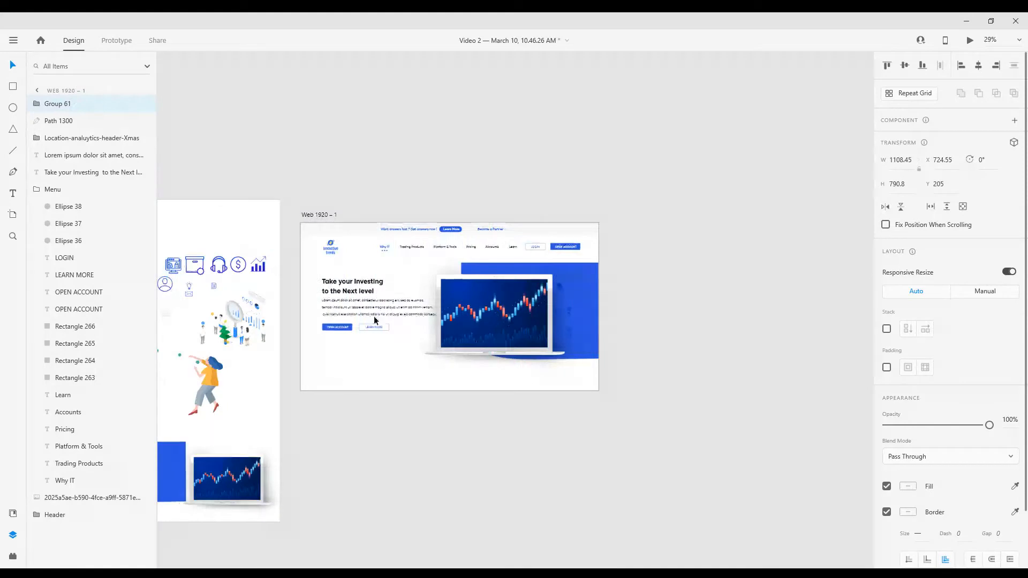
# Rewrap the hero paragraph so its first line ends after "adipiscing elit,"
pyautogui.scroll(4, 378, 317)
pyautogui.doubleClick(443, 270)
pyautogui.click(452, 269)
pyautogui.press('Return')
pyautogui.press('Down')
pyautogui.press('BackSpace')
pyautogui.click(443, 372)
pyautogui.scroll(-3, 443, 371)
pyautogui.scroll(3, 396, 366)
# Break the paragraph's second line after "dolore magna" and cut the remaining text so it ends with "quis nostrud exercitation."
pyautogui.doubleClick(524, 301)
pyautogui.click(540, 300)
pyautogui.press('Return')
pyautogui.press('Down')
pyautogui.press('BackSpace')
pyautogui.hotkey('shift', 'End')
pyautogui.press('BackSpace')
pyautogui.press('BackSpace')
pyautogui.write('.')
pyautogui.click(240, 398)
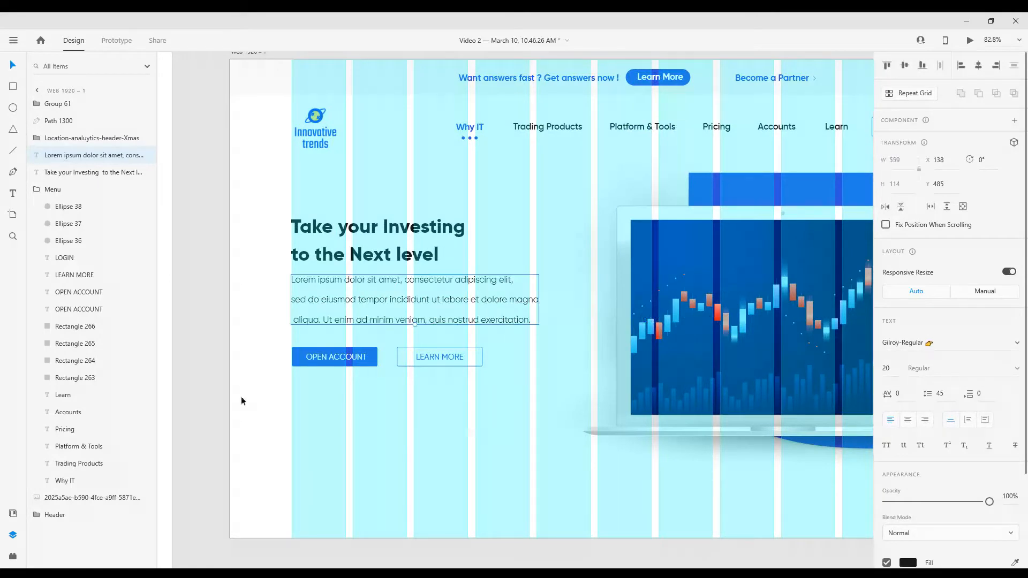
# Resize the laptop graphic to about 1072 px wide and reposition it between the hero text and the blue shape
pyautogui.scroll(-3, 241, 398)
pyautogui.scroll(2, 406, 366)
pyautogui.click(439, 183)
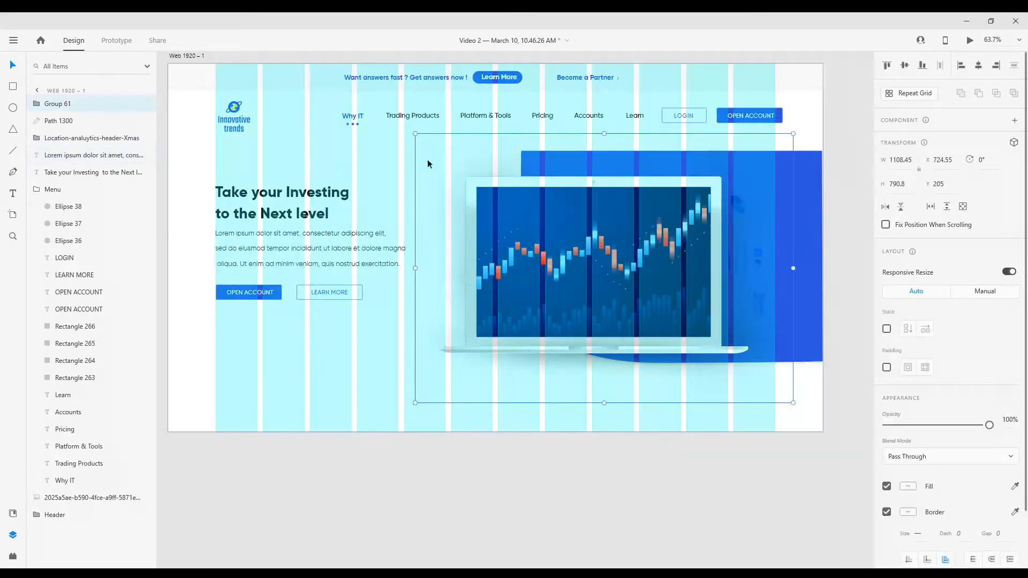
pyautogui.moveTo(416, 133); pyautogui.dragTo(381, 108)
pyautogui.moveTo(523, 238); pyautogui.dragTo(543, 244)
pyautogui.hotkey('alt', 'Tab')
pyautogui.hotkey('alt', 'Tab')
pyautogui.hotkey('alt', 'Tab')
pyautogui.moveTo(775, 409); pyautogui.dragTo(728, 379)
pyautogui.moveTo(561, 282); pyautogui.dragTo(566, 292)
pyautogui.press('alt')
pyautogui.scroll(-2, 565, 292)
pyautogui.click(316, 92)
pyautogui.click(283, 109)
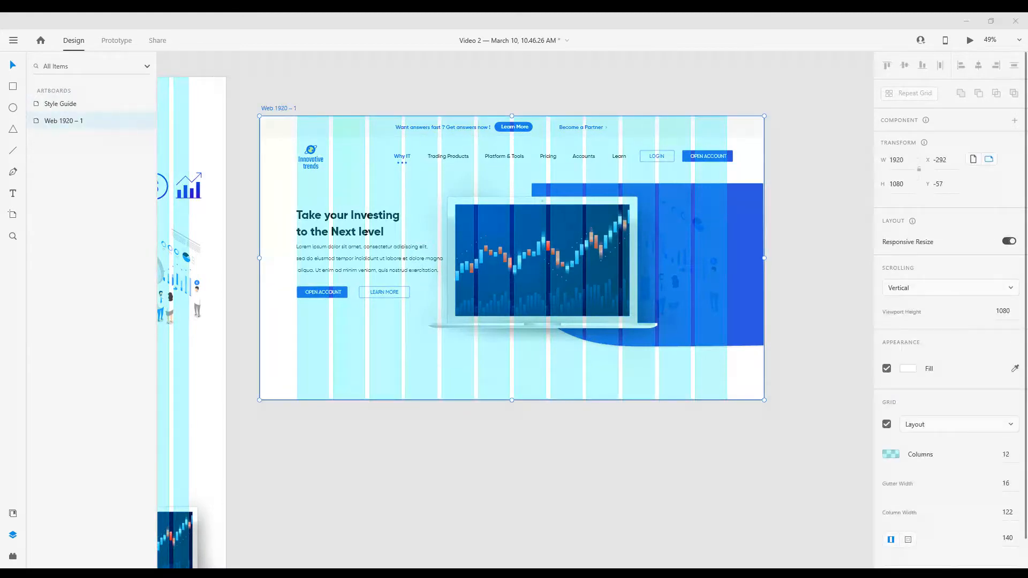
# Nudge the laptop graphic away from the hero text and enlarge it slightly
pyautogui.click(571, 278)
pyautogui.click(716, 452)
pyautogui.click(572, 275)
pyautogui.hotkey('shift', 'Right')
pyautogui.hotkey('shift', 'Right')
pyautogui.hotkey('shift', 'Right')
pyautogui.hotkey('shift', 'Right')
pyautogui.hotkey('shift', 'Right')
pyautogui.hotkey('shift', 'Right')
pyautogui.hotkey('shift', 'Right')
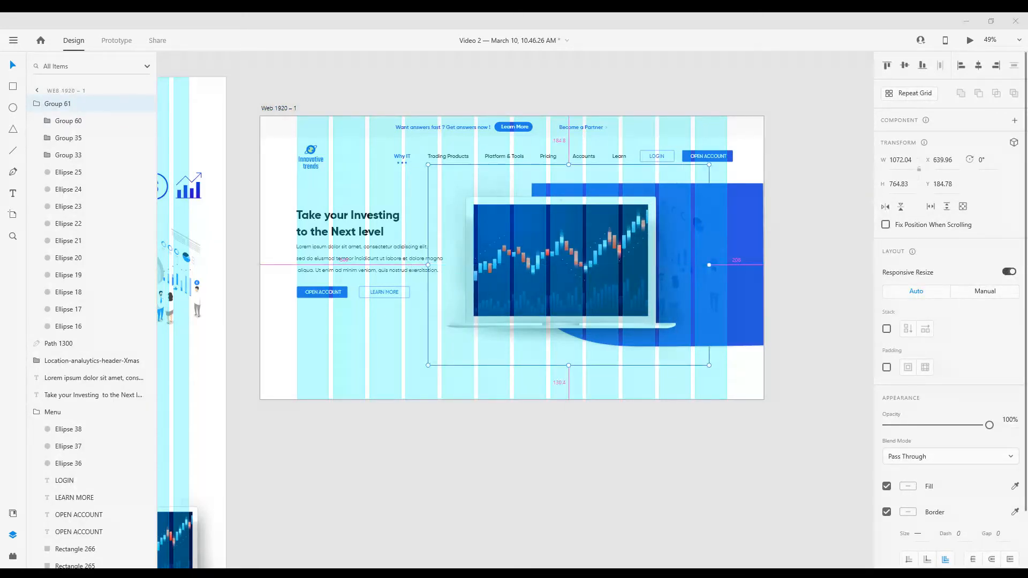
pyautogui.hotkey('shift', 'Right')
pyautogui.hotkey('shift', 'Right')
pyautogui.hotkey('shift', 'Right')
pyautogui.moveTo(717, 366); pyautogui.dragTo(736, 385)
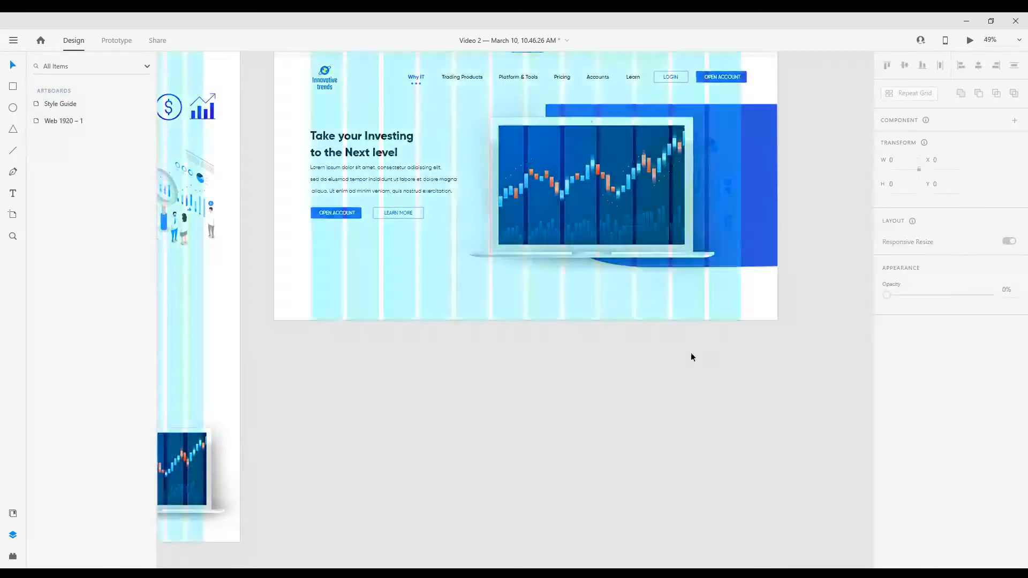
# Draw a rectangle about 398 × 133 px below the hero buttons with corner radius 4 and the saved blue as border
pyautogui.scroll(6, 533, 318)
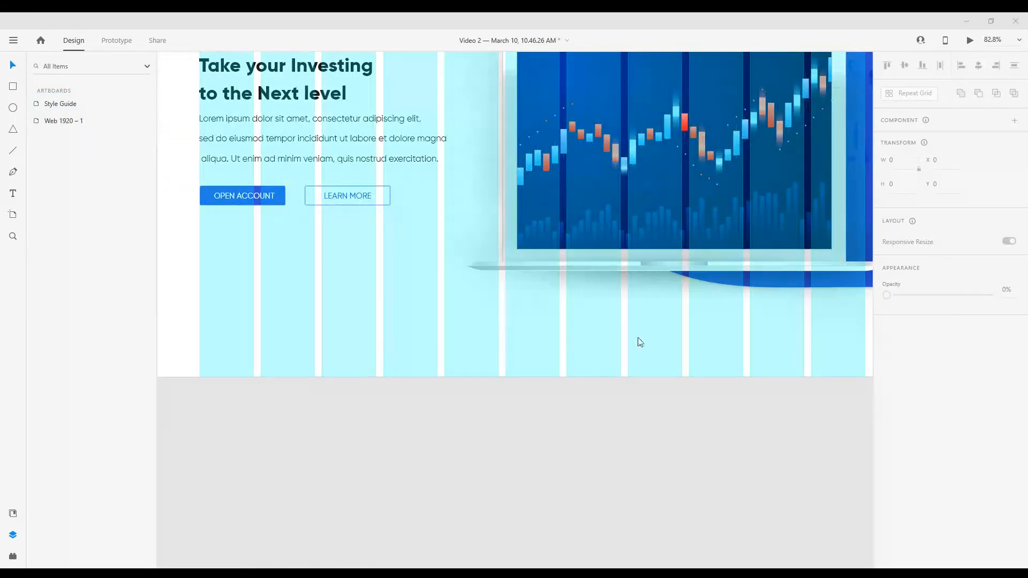
pyautogui.scroll(-2, 637, 338)
pyautogui.scroll(3, 459, 293)
pyautogui.press('r')
pyautogui.moveTo(321, 239)
pyautogui.mouseDown()
pyautogui.moveTo(558, 326)
pyautogui.moveTo(550, 316)
pyautogui.mouseUp()
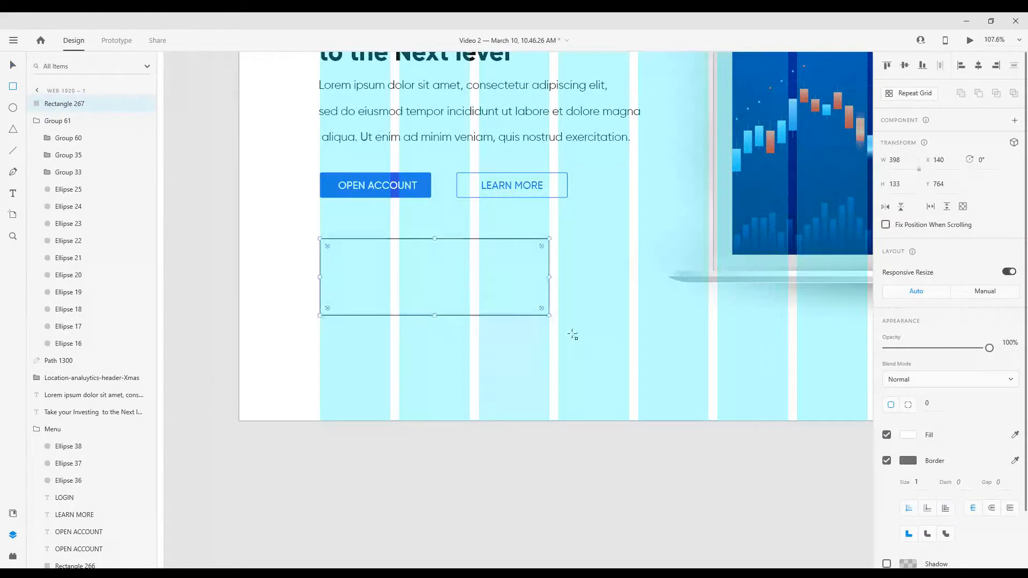
pyautogui.write('4')
pyautogui.press('Return')
pyautogui.click(910, 462)
pyautogui.click(772, 525)
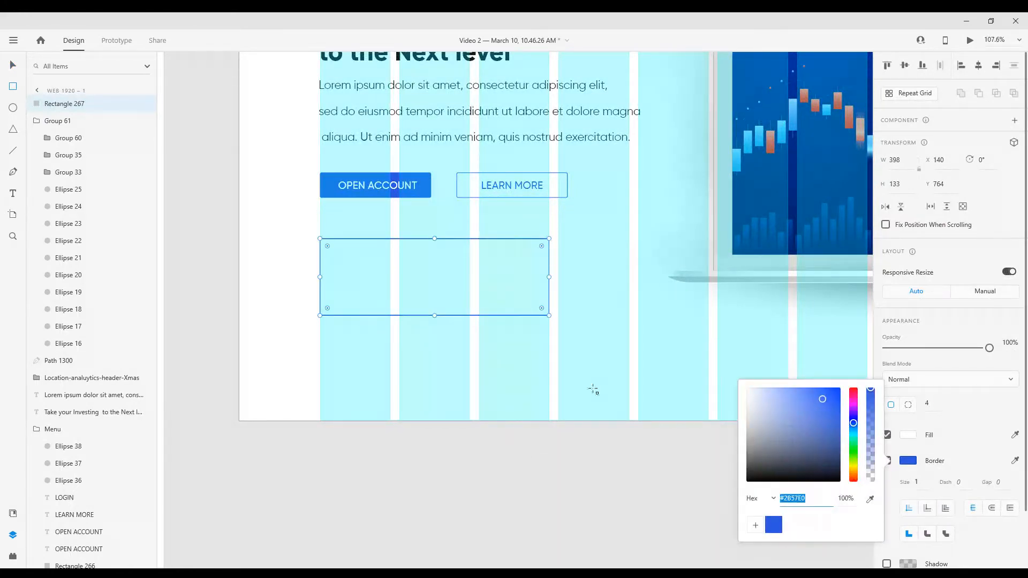
# Add the text "0 % Trading fees" inside the outlined box below the buttons
pyautogui.click(14, 193)
pyautogui.click(359, 268)
pyautogui.write('0')
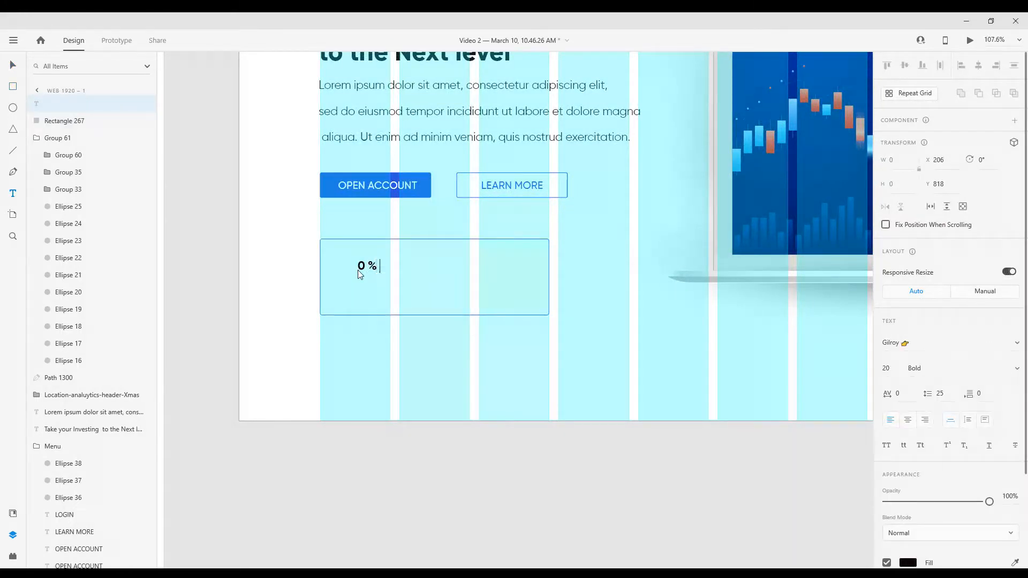
pyautogui.write(' % Trading fees')
pyautogui.press('Escape')
# Set the trading fees text's font size to 32
pyautogui.click(887, 368)
pyautogui.press('Up')
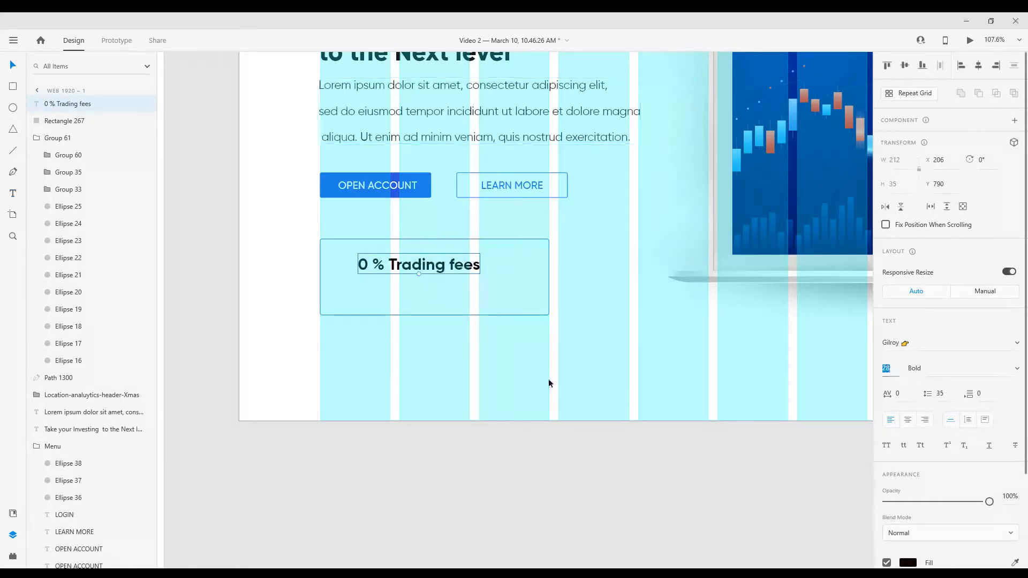
pyautogui.press('Up')
pyautogui.press('Up')
pyautogui.press('Up')
pyautogui.press('Up')
# Correct the text to "0% Trading fees" and move it closer to the box's top-left corner
pyautogui.doubleClick(385, 265)
pyautogui.click(374, 265)
pyautogui.press('BackSpace')
pyautogui.click(509, 312)
pyautogui.moveTo(439, 269); pyautogui.dragTo(418, 263)
# Colour the "0% Trading fees" text with the saved blue and narrow the outlined box around it
pyautogui.scroll(-3, 910, 444)
pyautogui.click(908, 447)
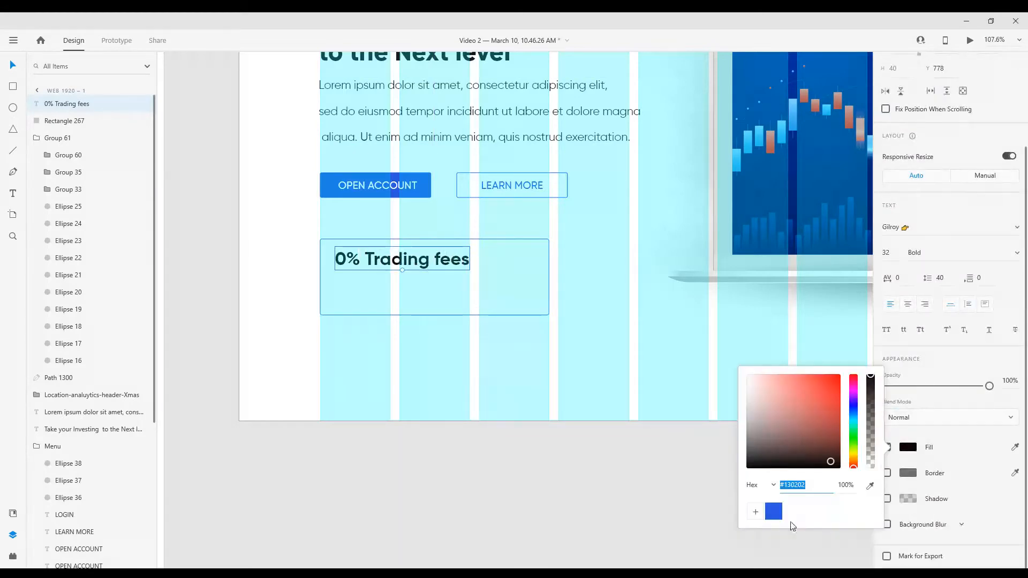
pyautogui.click(774, 511)
pyautogui.click(540, 277)
pyautogui.moveTo(549, 277); pyautogui.dragTo(505, 276)
# Recolour the hero paragraph with the grey sampled from the Style Guide's Color Code swatches
pyautogui.scroll(-2, 503, 267)
pyautogui.click(489, 180)
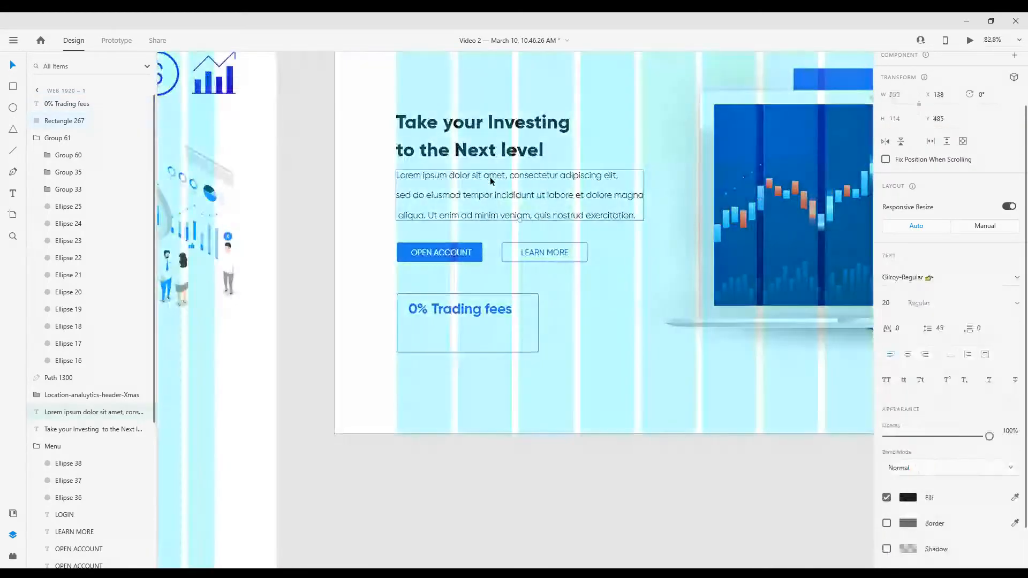
pyautogui.scroll(-5, 675, 380)
pyautogui.scroll(6, 404, 309)
pyautogui.click(1016, 498)
pyautogui.click(395, 351)
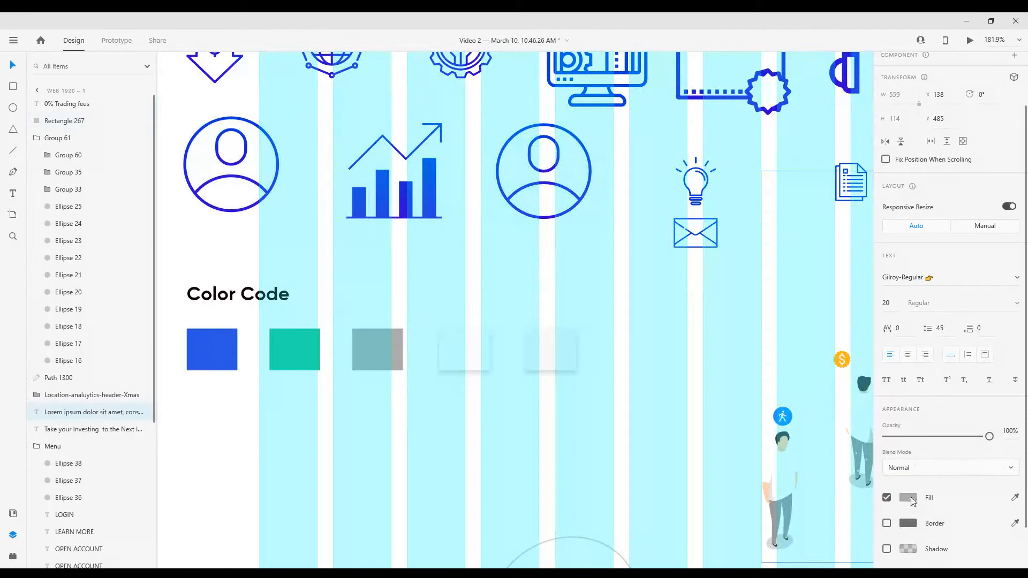
# Examine the paragraph's fill and the fill colours of the Style Guide's Color Code swatches
pyautogui.click(911, 497)
pyautogui.scroll(-3, 261, 364)
pyautogui.click(350, 362)
pyautogui.click(905, 424)
pyautogui.click(389, 362)
pyautogui.click(907, 423)
pyautogui.click(277, 357)
pyautogui.click(908, 435)
pyautogui.click(239, 357)
pyautogui.scroll(-4, 482, 375)
pyautogui.scroll(6, 554, 365)
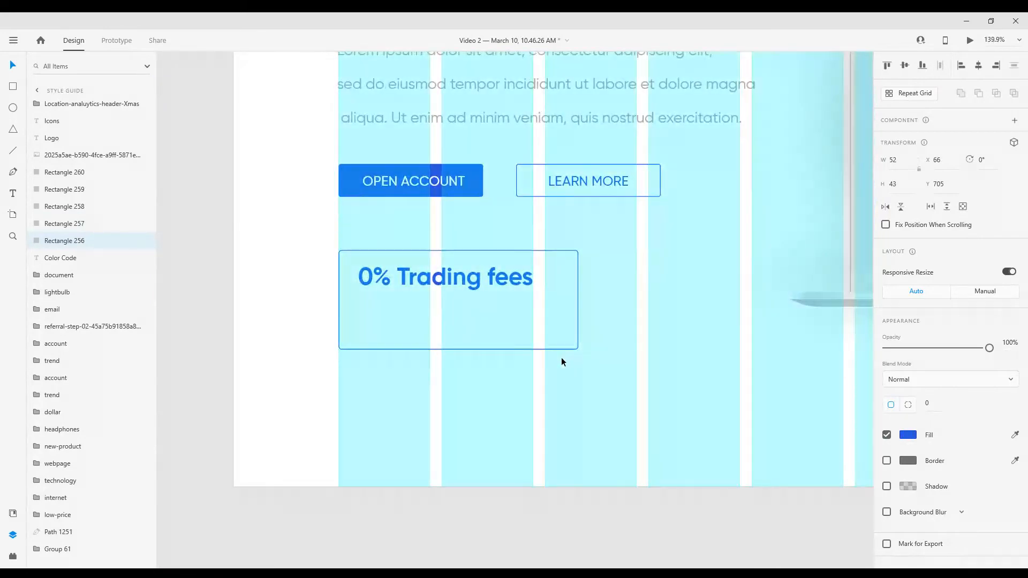
# Examine the border colour of the outlined box around "0% Trading fees" and the text of the hero paragraph
pyautogui.click(560, 345)
pyautogui.click(908, 461)
pyautogui.click(535, 398)
pyautogui.scroll(-2, 520, 393)
pyautogui.click(13, 194)
pyautogui.click(13, 65)
pyautogui.scroll(-2, 394, 286)
pyautogui.scroll(4, 436, 102)
pyautogui.doubleClick(543, 127)
pyautogui.moveTo(762, 127); pyautogui.dragTo(261, 137)
pyautogui.hotkey('ctrl', 'c')
pyautogui.click(13, 65)
pyautogui.click(435, 257)
pyautogui.scroll(-2, 435, 257)
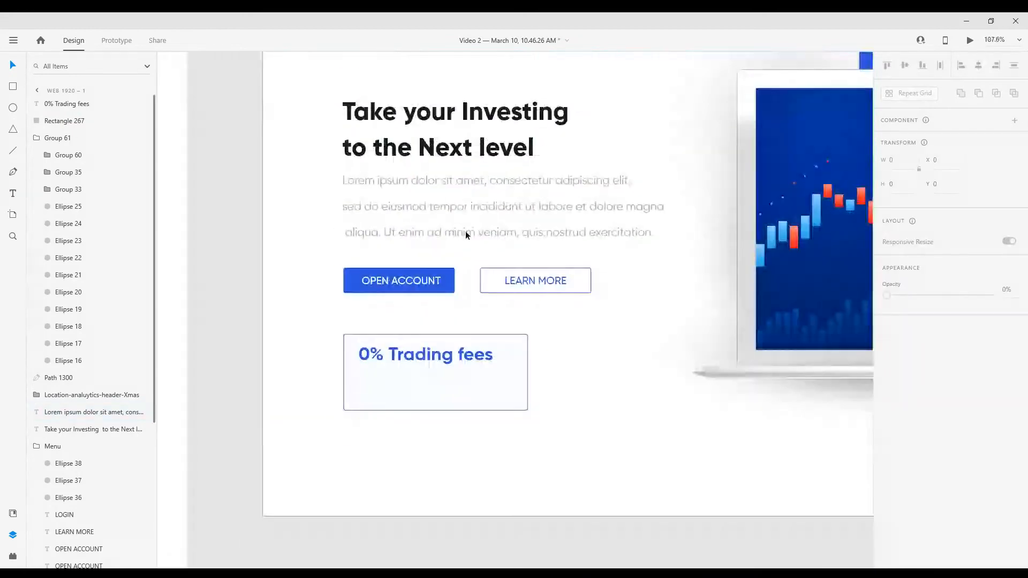
# Set the hero paragraph's line spacing to 43
pyautogui.click(465, 233)
pyautogui.click(949, 393)
pyautogui.press('Down')
pyautogui.press('Down')
pyautogui.press('Down')
pyautogui.press('Up')
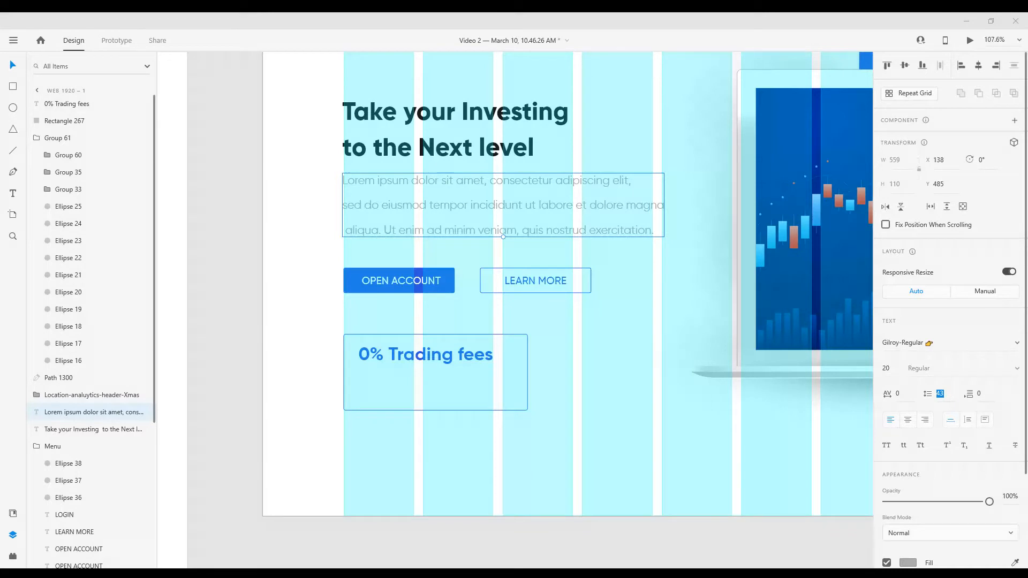
# Add the text "Lorem ipsum dolor sit amet, consectetur adipiscing elit" below "0% Trading fees" inside the box at size 14
pyautogui.scroll(3, 465, 439)
pyautogui.press('t')
pyautogui.click(333, 358)
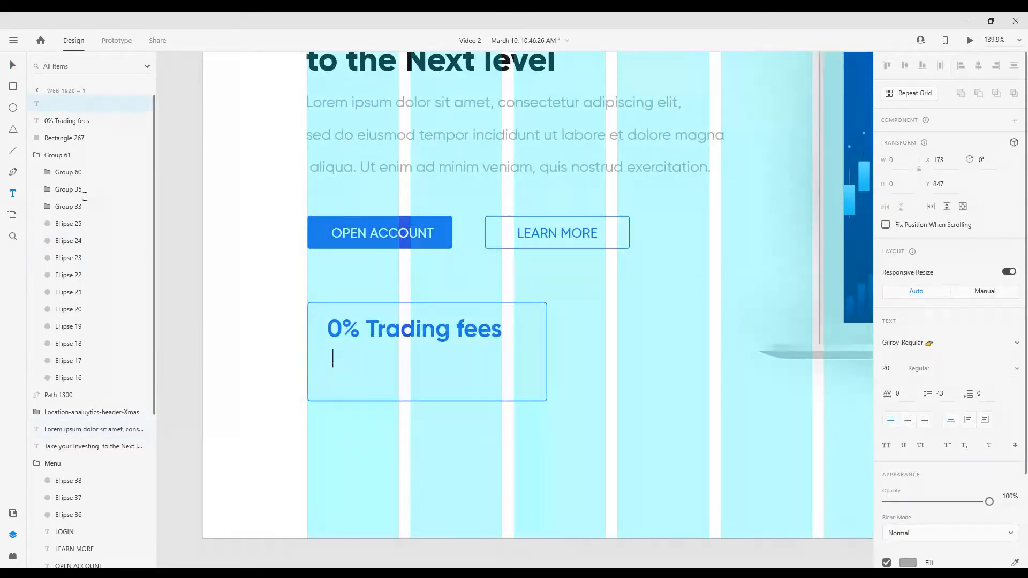
pyautogui.hotkey('ctrl', 'v')
pyautogui.scroll(1, 347, 341)
pyautogui.moveTo(406, 371); pyautogui.dragTo(391, 374)
pyautogui.click(887, 370)
pyautogui.write('14')
pyautogui.press('Return')
# Break the box description before "adipiscing elit" and set its line spacing to 25
pyautogui.moveTo(464, 335); pyautogui.dragTo(454, 335)
pyautogui.moveTo(506, 368); pyautogui.dragTo(513, 370)
pyautogui.doubleClick(518, 368)
pyautogui.click(566, 364)
pyautogui.press('Return')
pyautogui.click(947, 394)
pyautogui.press('Down')
pyautogui.press('Down')
pyautogui.press('Down')
pyautogui.press('Down')
pyautogui.press('Down')
pyautogui.press('Down')
pyautogui.press('Down')
pyautogui.press('Down')
pyautogui.press('Down')
pyautogui.press('Down')
pyautogui.press('Down')
pyautogui.press('Down')
pyautogui.press('Down')
pyautogui.press('Down')
pyautogui.press('Down')
pyautogui.press('Down')
pyautogui.press('Down')
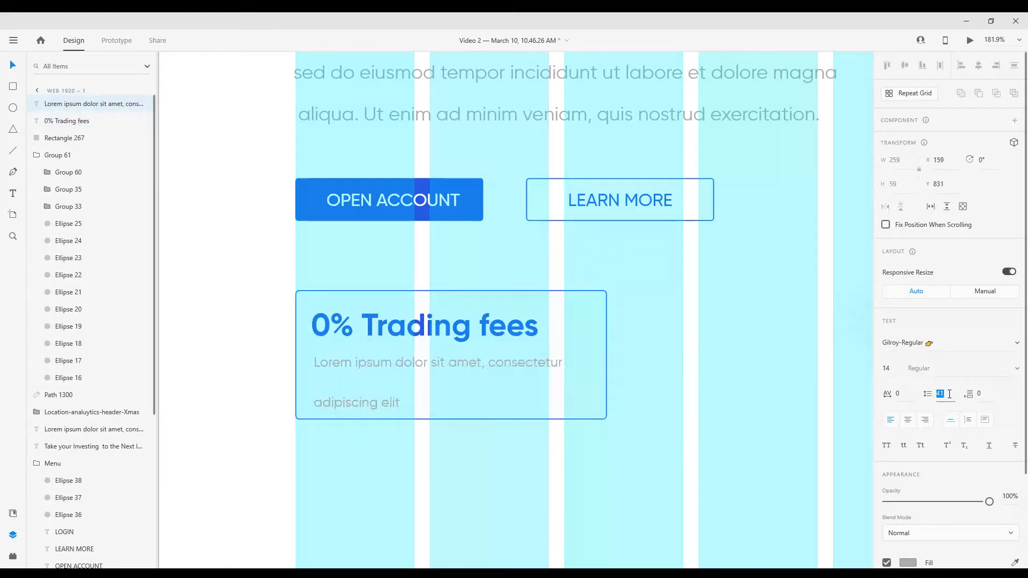
pyautogui.press('Escape')
# Left-align the "0% Trading fees" heading with its description and nudge both slightly down in the box
pyautogui.click(372, 333)
pyautogui.keyDown('shift'); pyautogui.click(348, 361); pyautogui.keyUp('shift')
pyautogui.click(964, 67)
pyautogui.press('Down')
pyautogui.press('Down')
pyautogui.press('Down')
pyautogui.press('Down')
# Narrow the outlined box around "0% Trading fees" to about 298 px wide
pyautogui.click(607, 358)
pyautogui.moveTo(607, 355); pyautogui.dragTo(588, 353)
pyautogui.click(594, 331)
pyautogui.scroll(-10, 589, 323)
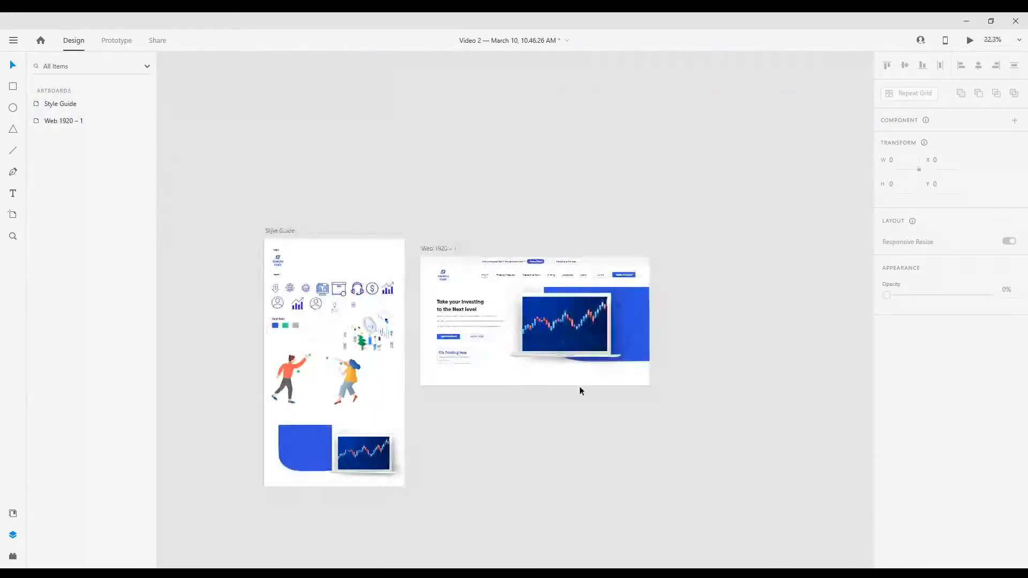
pyautogui.scroll(4, 582, 397)
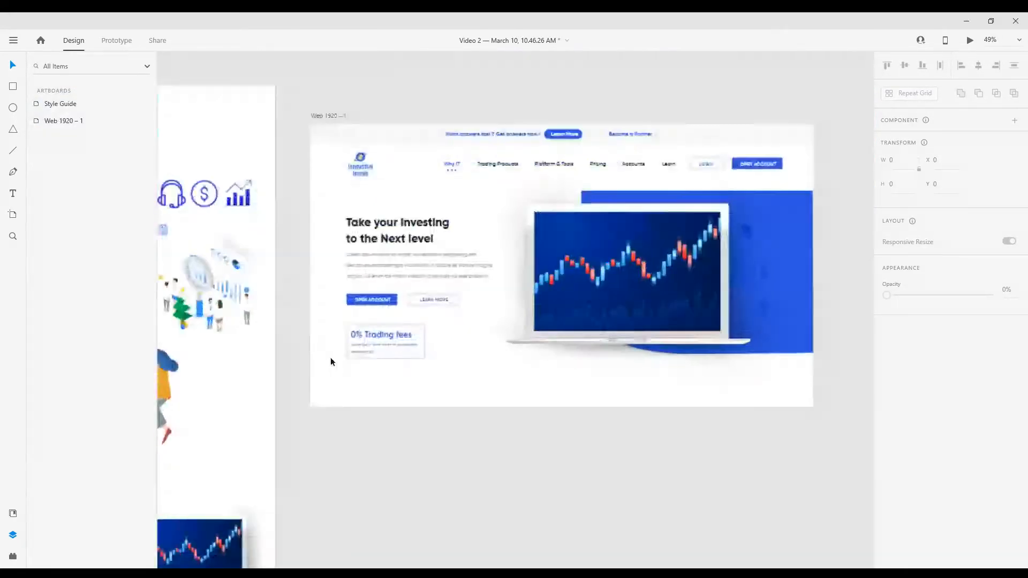
# Give the "0% Trading fees" box a shadow with a Y offset of 5 and a blur of 21
pyautogui.click(335, 360)
pyautogui.scroll(4, 336, 360)
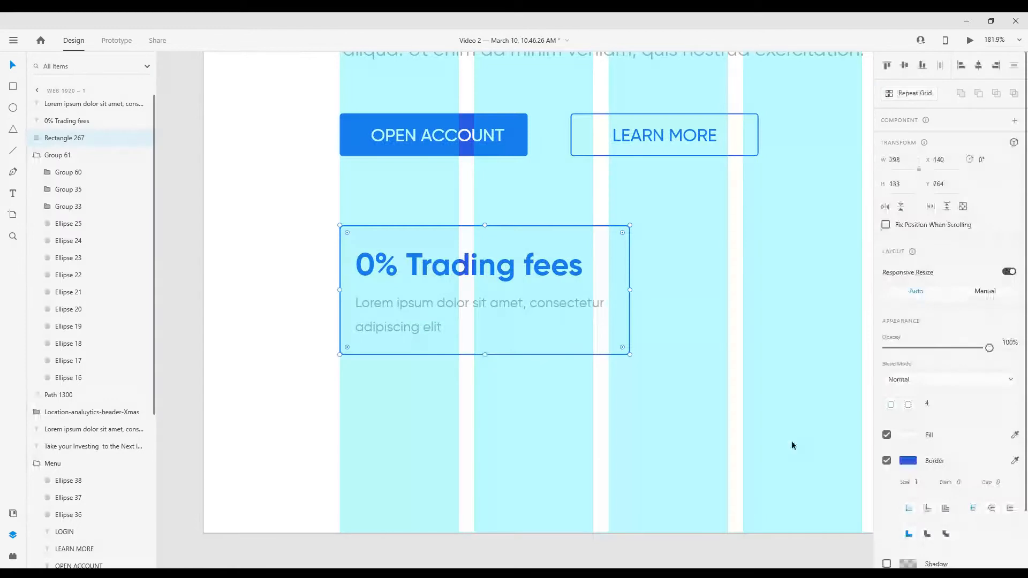
pyautogui.click(887, 435)
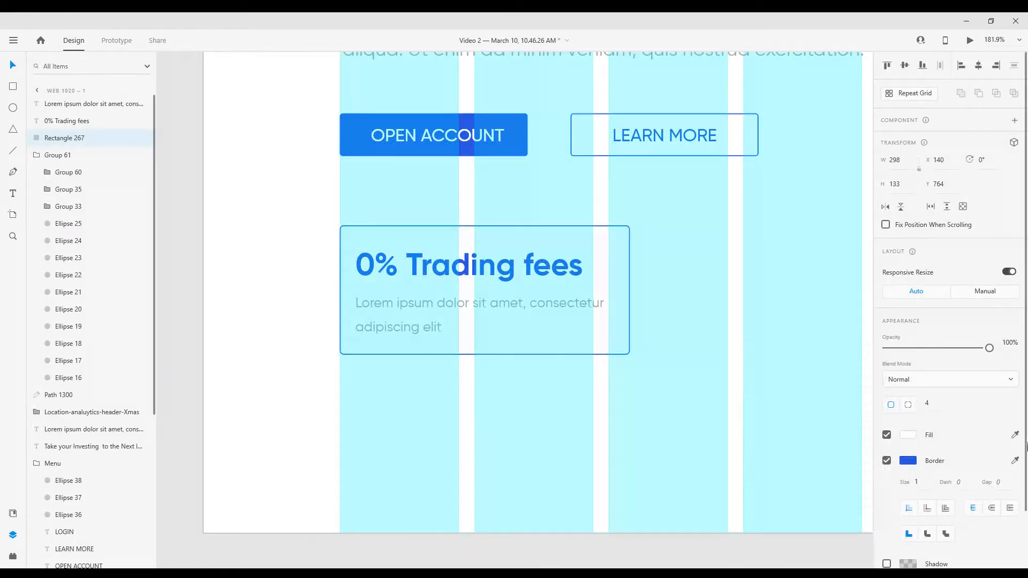
pyautogui.scroll(-2, 941, 530)
pyautogui.click(887, 499)
pyautogui.scroll(-2, 468, 373)
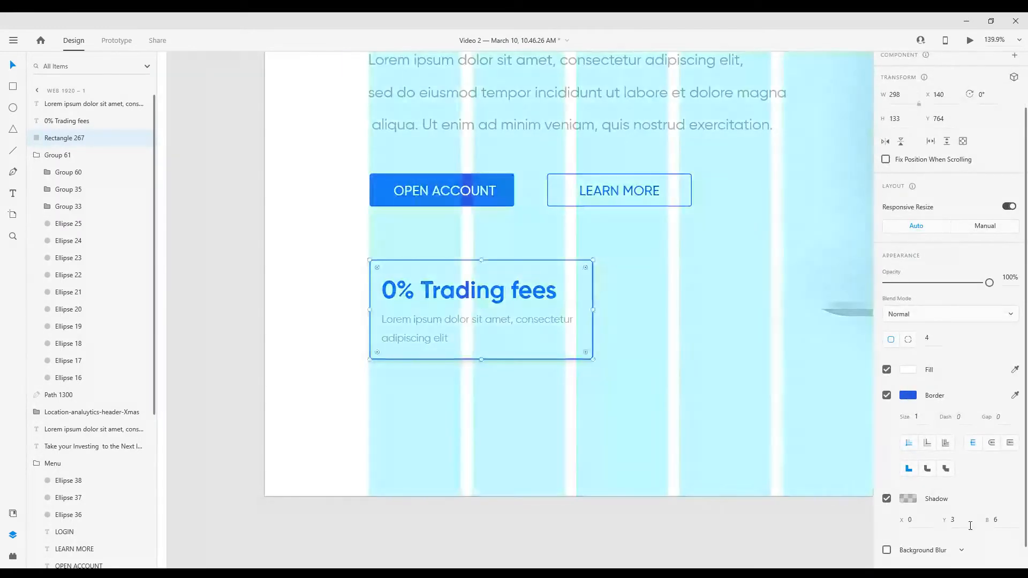
pyautogui.press('Up')
pyautogui.press('Down')
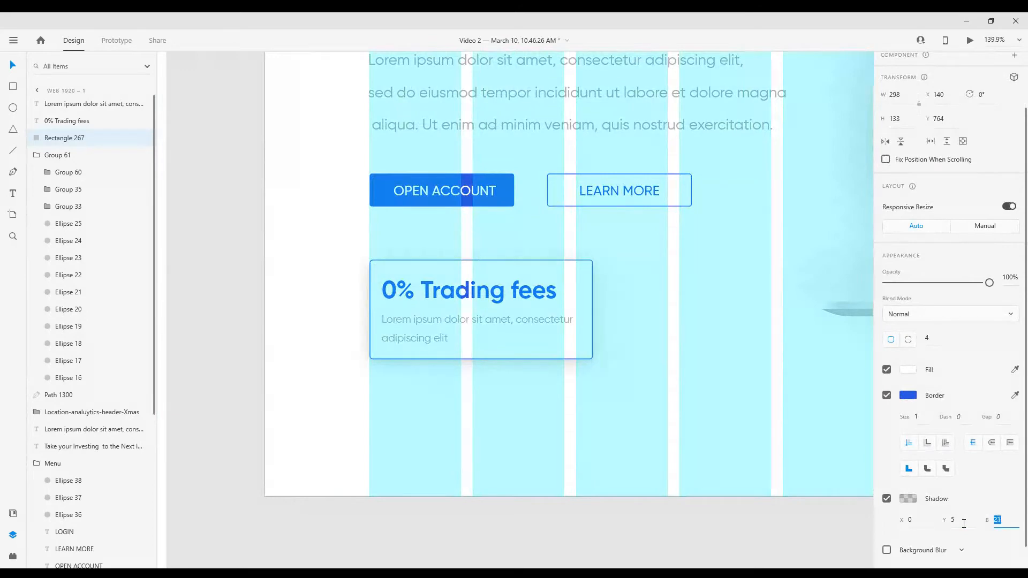
pyautogui.click(257, 373)
pyautogui.scroll(-3, 269, 374)
pyautogui.scroll(1, 365, 381)
pyautogui.click(301, 86)
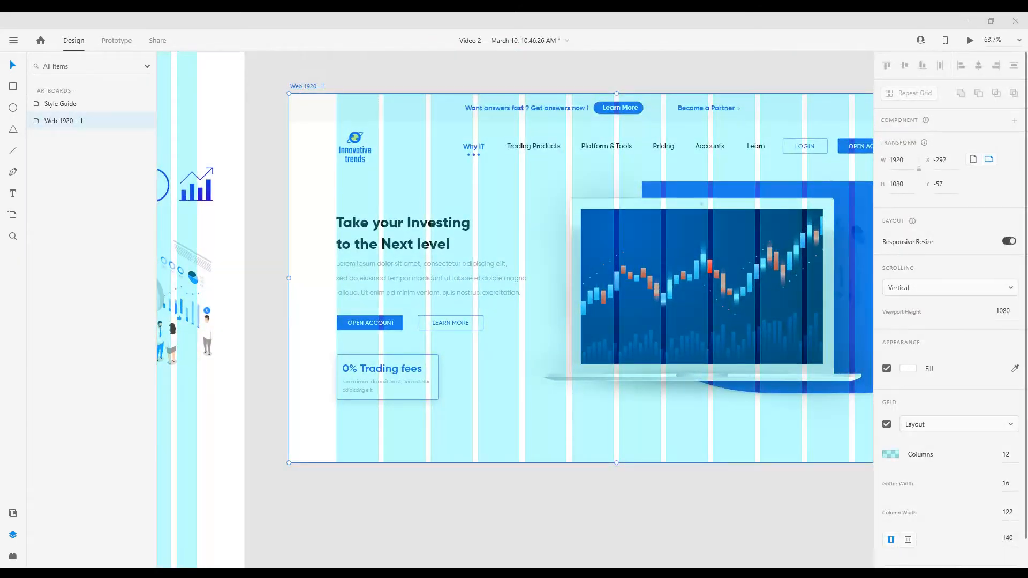
pyautogui.scroll(-2, 413, 225)
pyautogui.scroll(2, 455, 374)
pyautogui.click(444, 361)
pyautogui.scroll(-1, 442, 350)
pyautogui.scroll(1, 442, 350)
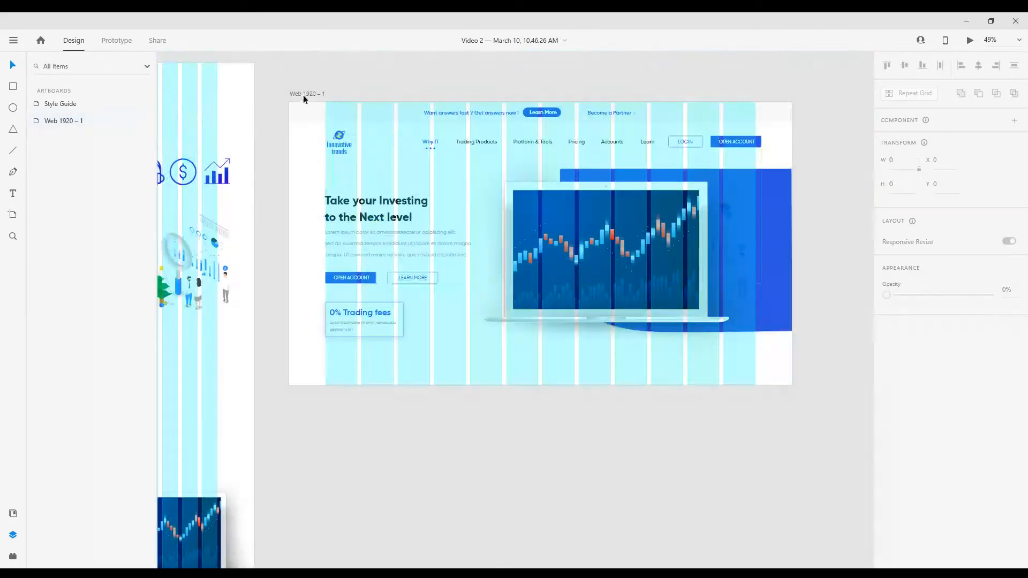
pyautogui.click(303, 99)
pyautogui.scroll(-2, 353, 155)
pyautogui.moveTo(542, 340); pyautogui.dragTo(555, 465)
pyautogui.hotkey('ctrl', 'z')
# Extend the Web 1920 – 1 artboard well downward to make room for sections below the hero
pyautogui.scroll(3, 555, 463)
pyautogui.click(298, 128)
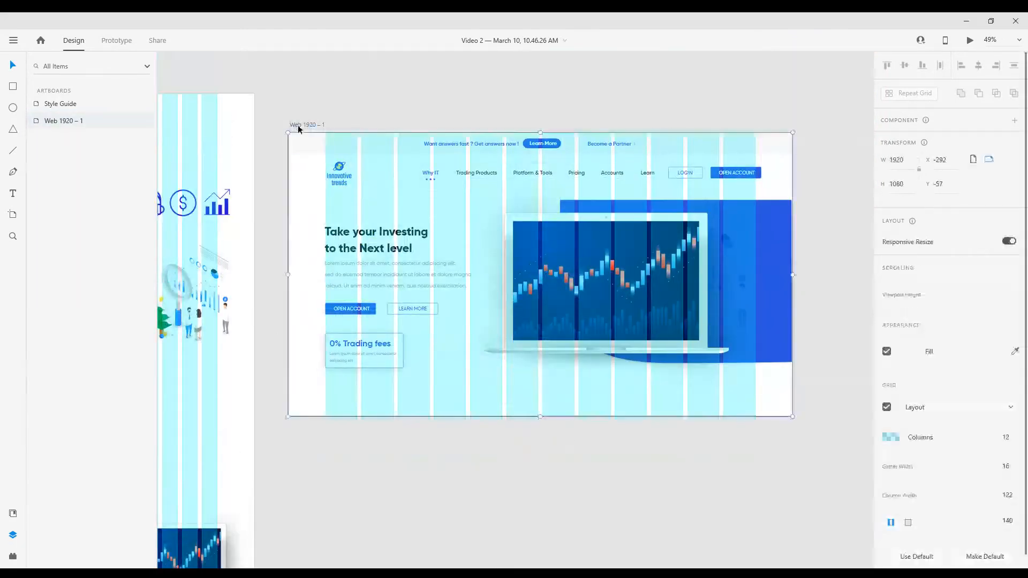
pyautogui.moveTo(540, 416); pyautogui.dragTo(544, 509)
pyautogui.scroll(-2, 544, 506)
pyautogui.moveTo(541, 393); pyautogui.dragTo(548, 486)
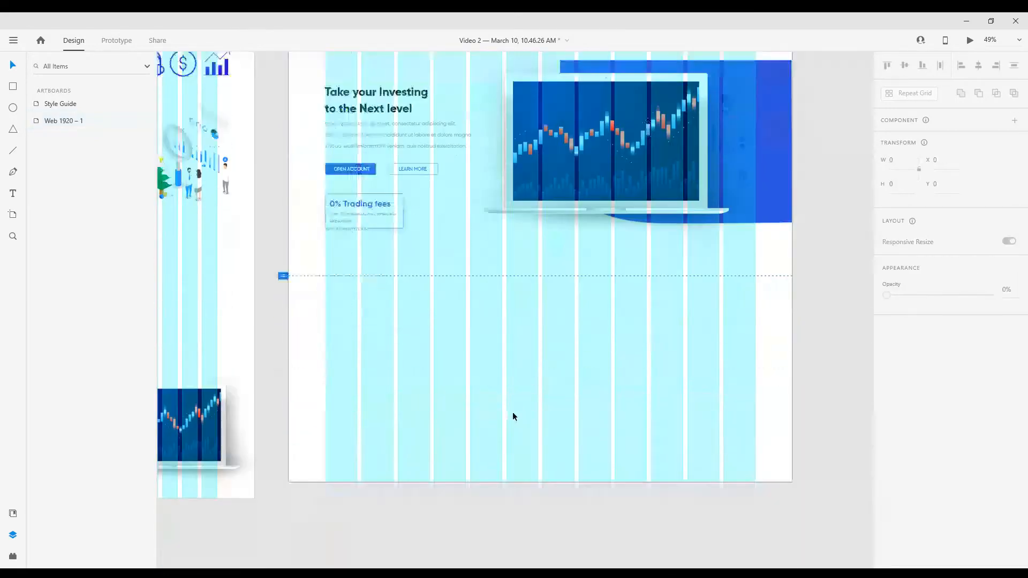
pyautogui.scroll(-2, 539, 408)
pyautogui.scroll(4, 540, 409)
pyautogui.click(306, 95)
pyautogui.scroll(-3, 538, 412)
pyautogui.moveTo(541, 420); pyautogui.dragTo(541, 509)
pyautogui.click(404, 563)
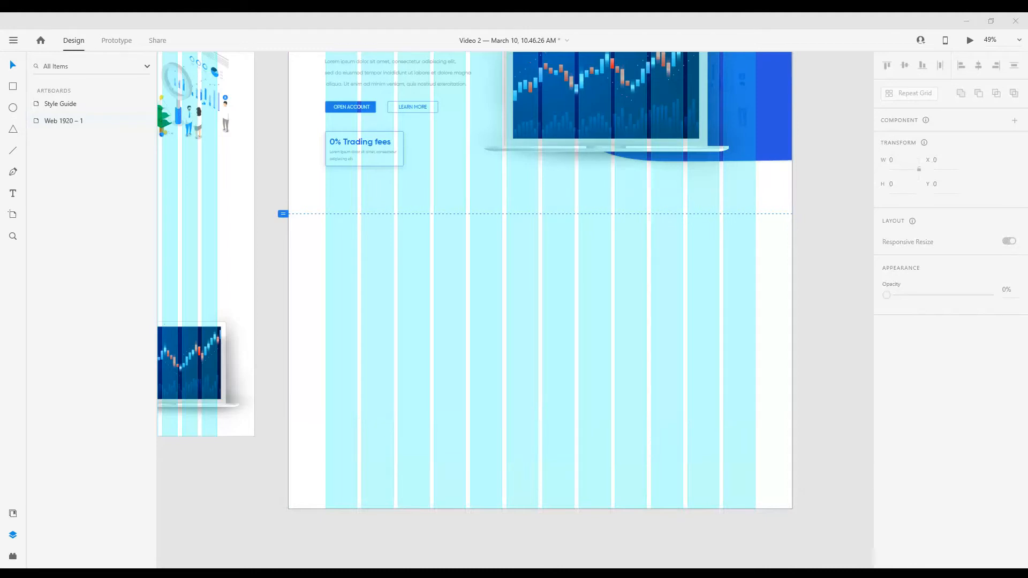
# Draw a full-width rectangle about 1920 × 325 px below the hero section, filled #FBFCFF and without a border
pyautogui.scroll(-2, 506, 330)
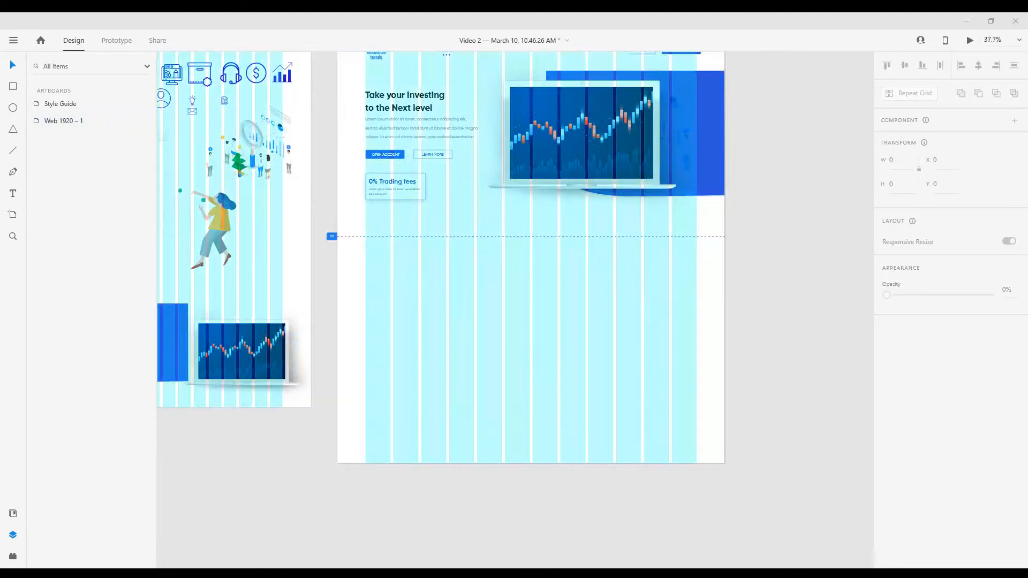
pyautogui.scroll(-1, 550, 355)
pyautogui.scroll(2, 556, 316)
pyautogui.press('r')
pyautogui.moveTo(270, 228)
pyautogui.mouseDown()
pyautogui.moveTo(757, 294)
pyautogui.moveTo(773, 312)
pyautogui.mouseUp()
pyautogui.click(909, 436)
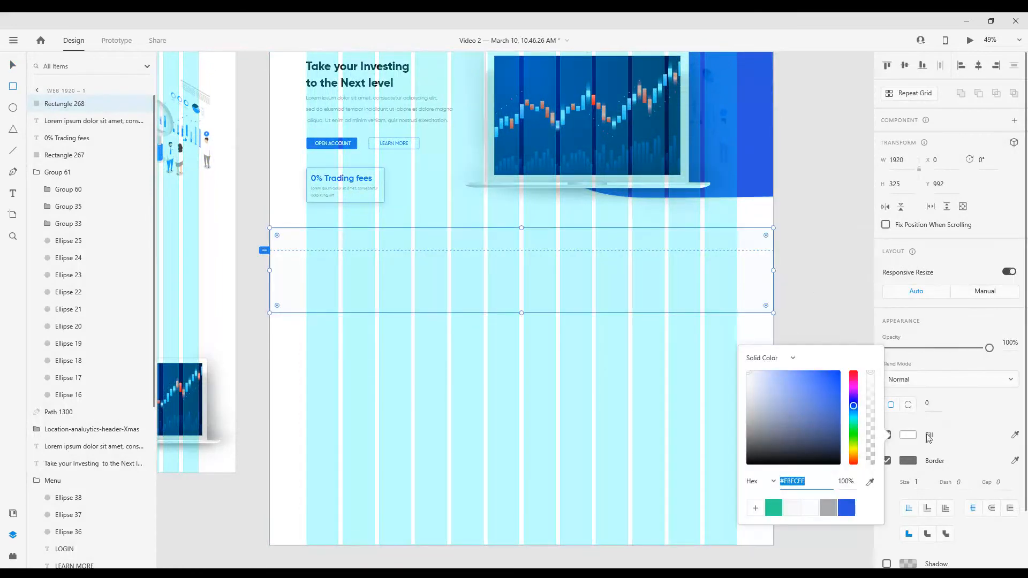
pyautogui.click(887, 461)
pyautogui.scroll(2, 557, 310)
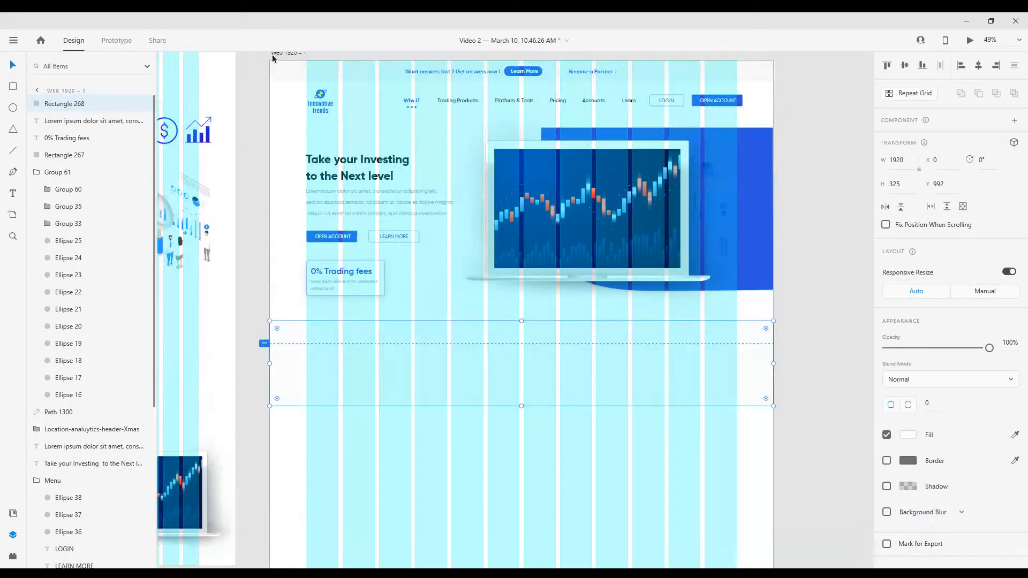
# Raise the upper edge of the new background rectangle to Y 949, making it about 368 px tall
pyautogui.click(286, 53)
pyautogui.scroll(-2, 492, 323)
pyautogui.scroll(-2, 476, 258)
pyautogui.click(476, 257)
pyautogui.scroll(2, 476, 257)
pyautogui.moveTo(535, 270); pyautogui.dragTo(541, 238)
pyautogui.click(576, 335)
# Add the text "Lowest Costs" inside the background rectangle, below the "0% Trading fees" box
pyautogui.scroll(-2, 577, 336)
pyautogui.scroll(2, 483, 243)
pyautogui.scroll(3, 483, 245)
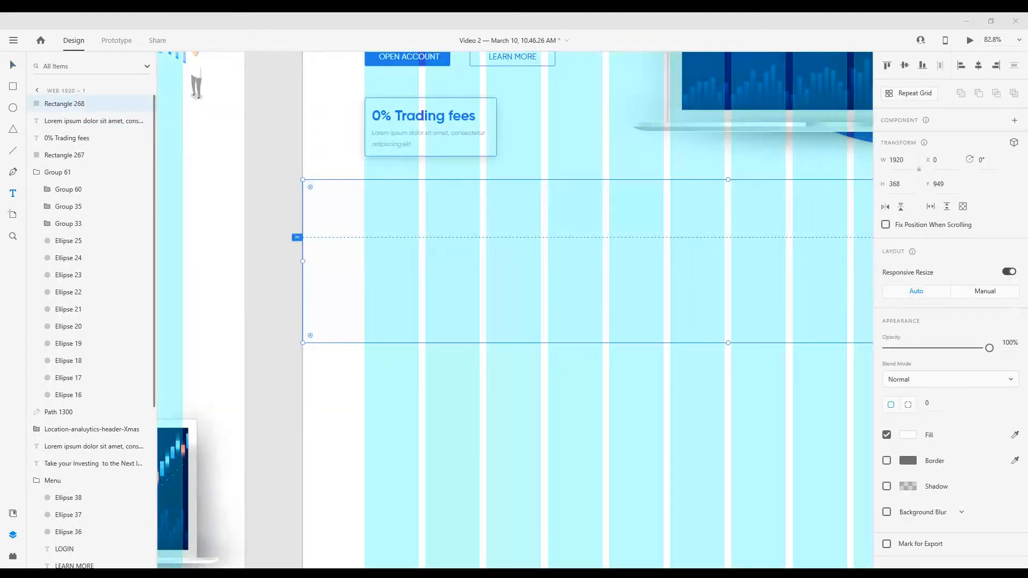
pyautogui.click(404, 232)
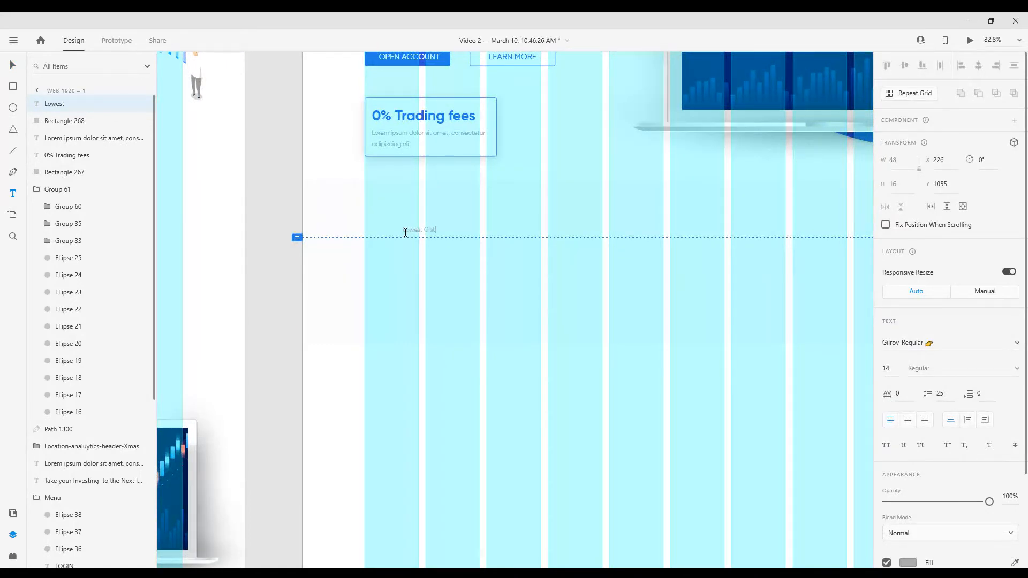
pyautogui.scroll(4, 495, 279)
pyautogui.scroll(-3, 958, 449)
# Set the "Lowest Costs" text in Gilroy Bold at size 26
pyautogui.click(1017, 227)
pyautogui.click(1006, 263)
pyautogui.click(1016, 228)
pyautogui.scroll(3, 981, 246)
pyautogui.click(976, 236)
pyautogui.click(1014, 253)
pyautogui.click(965, 301)
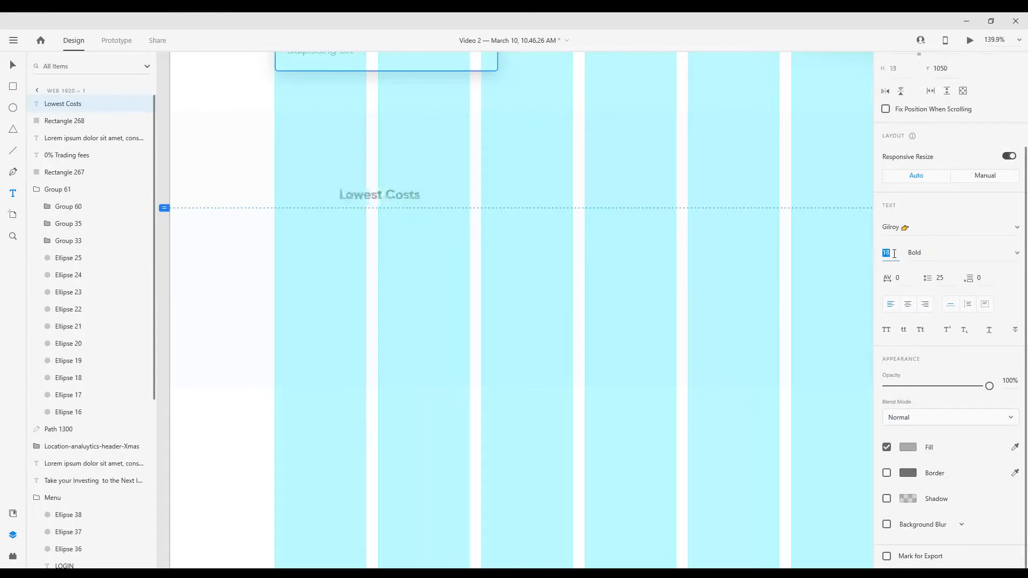
pyautogui.write('22')
pyautogui.press('Return')
pyautogui.scroll(-6, 479, 227)
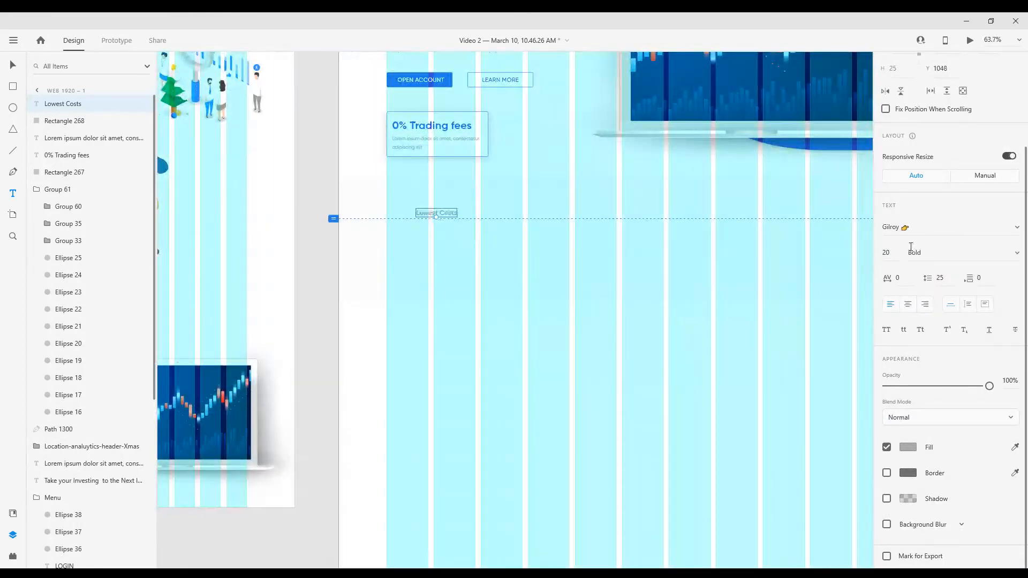
pyautogui.scroll(4, 471, 252)
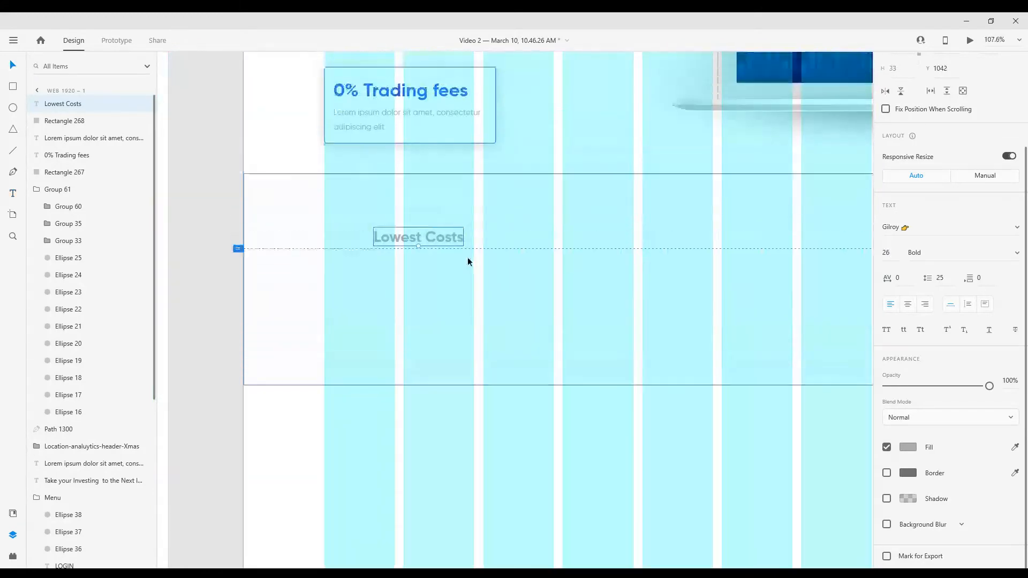
# Recolour the "Lowest Costs" text in the near-black of the hero headline
pyautogui.click(909, 447)
pyautogui.click(821, 465)
pyautogui.scroll(-6, 481, 426)
pyautogui.click(455, 175)
pyautogui.click(908, 447)
pyautogui.scroll(2, 466, 433)
pyautogui.click(445, 282)
pyautogui.click(908, 447)
pyautogui.click(773, 513)
# Copy the low-price arrow icon from the Style Guide and place it before "Lowest Costs" at the first column's edge
pyautogui.scroll(-1, 616, 354)
pyautogui.scroll(3, 535, 380)
pyautogui.scroll(-5, 232, 200)
pyautogui.scroll(2, 394, 234)
pyautogui.click(392, 231)
pyautogui.hotkey('ctrl', 'c')
pyautogui.scroll(-3, 398, 309)
pyautogui.scroll(5, 621, 396)
pyautogui.scroll(1, 457, 367)
pyautogui.click(473, 332)
pyautogui.hotkey('ctrl', 'v')
pyautogui.moveTo(581, 293); pyautogui.dragTo(389, 237)
# Move the low-price icon and "Lowest Costs" down together, and shorten the background rectangle to about 307 px tall
pyautogui.keyDown('shift'); pyautogui.click(454, 253); pyautogui.keyUp('shift')
pyautogui.hotkey('shift', 'Down')
pyautogui.hotkey('shift', 'Down')
pyautogui.scroll(-1, 454, 252)
pyautogui.click(556, 321)
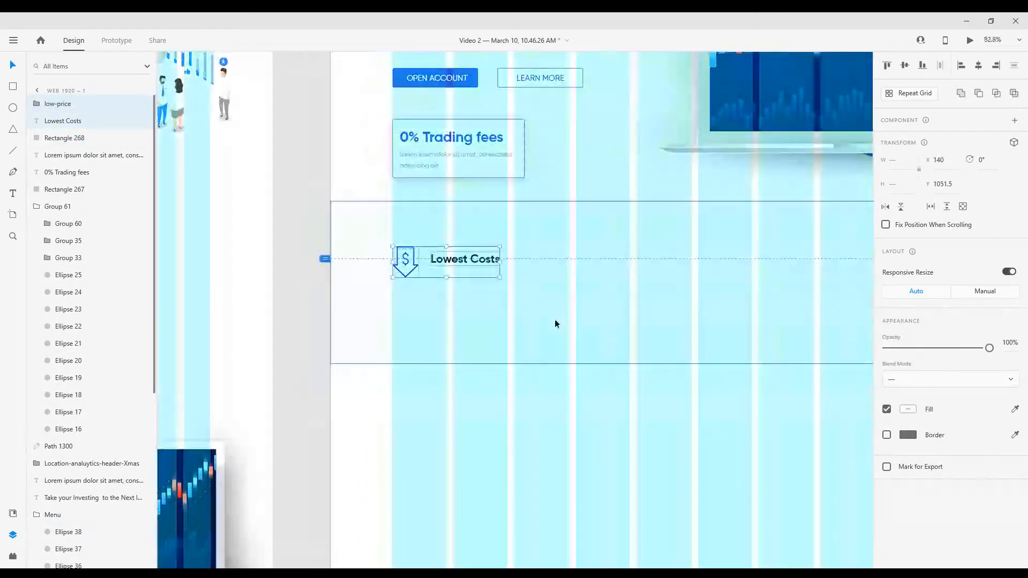
pyautogui.moveTo(756, 362); pyautogui.dragTo(751, 338)
pyautogui.scroll(2, 471, 280)
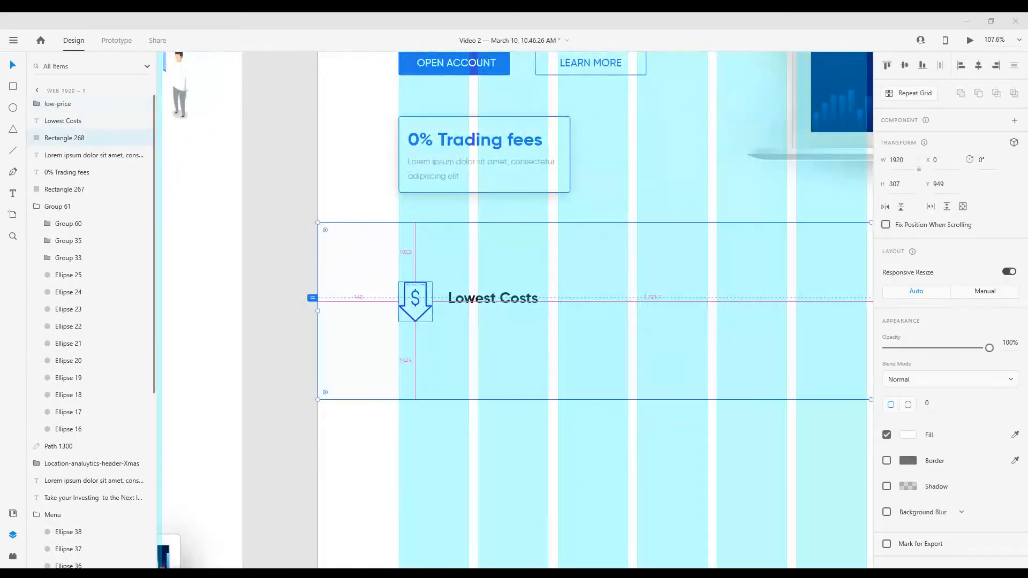
# Set the "Lowest Costs" text to size 28 and move it up slightly beside the icon
pyautogui.click(483, 295)
pyautogui.scroll(2, 545, 338)
pyautogui.click(889, 370)
pyautogui.press('Up')
pyautogui.press('Up')
pyautogui.scroll(-1, 550, 319)
pyautogui.scroll(-3, 550, 320)
pyautogui.scroll(2, 535, 348)
pyautogui.scroll(-2, 535, 359)
pyautogui.scroll(2, 536, 368)
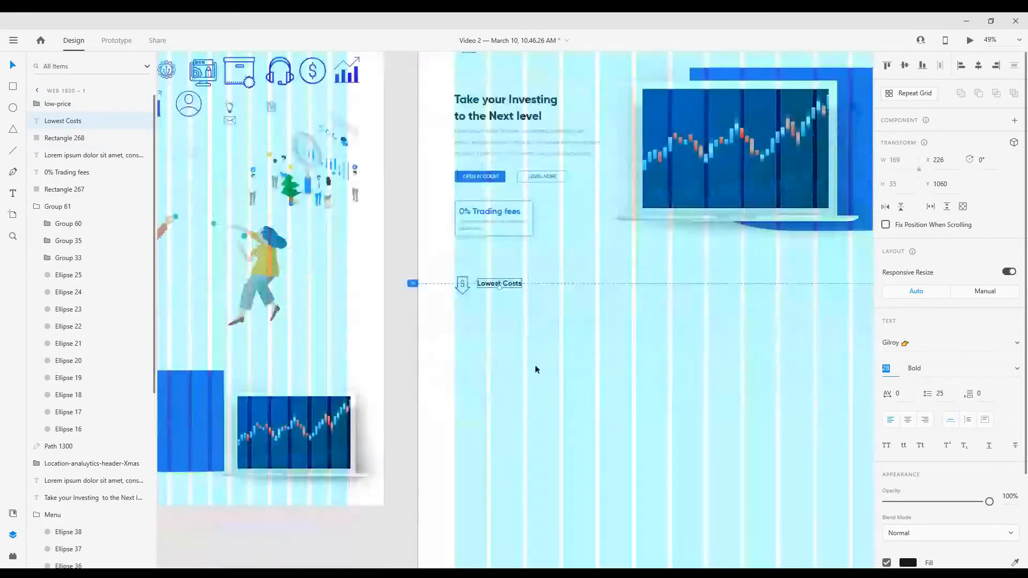
pyautogui.moveTo(482, 249); pyautogui.dragTo(481, 234)
# Add the text "Our Transparent , low commissions, starting at $ 02 , and low financing rates minimize costs to maximize return" below "Lowest Costs"
pyautogui.press('t')
pyautogui.click(448, 252)
pyautogui.write('Our Trans')
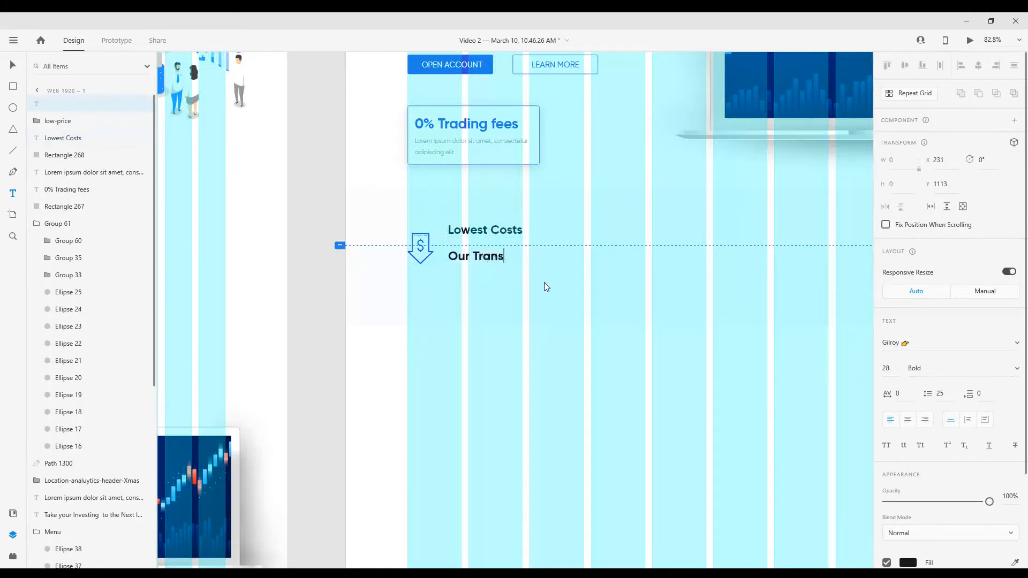
pyautogui.write('parent , low ')
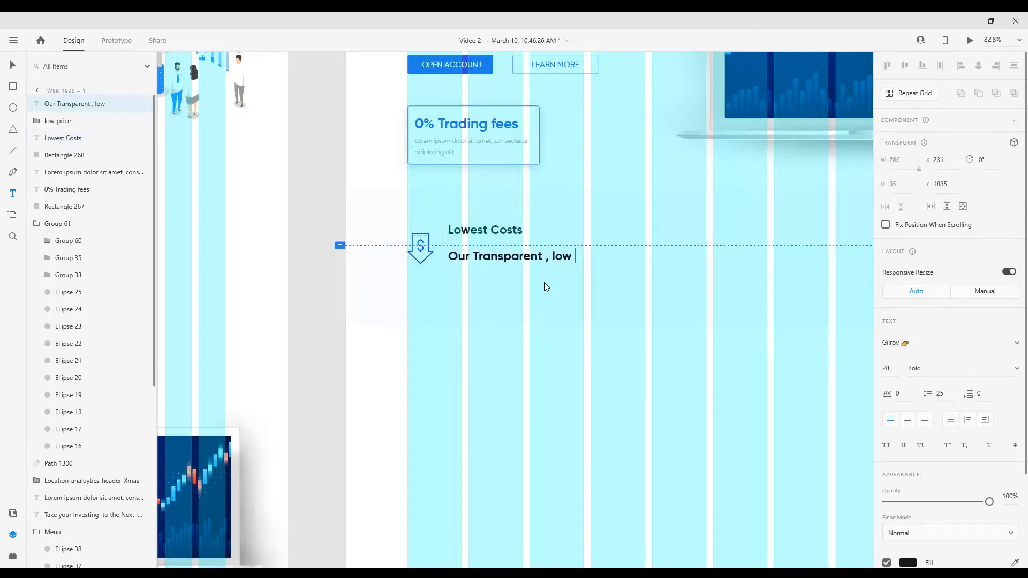
pyautogui.write('commissions, starting at')
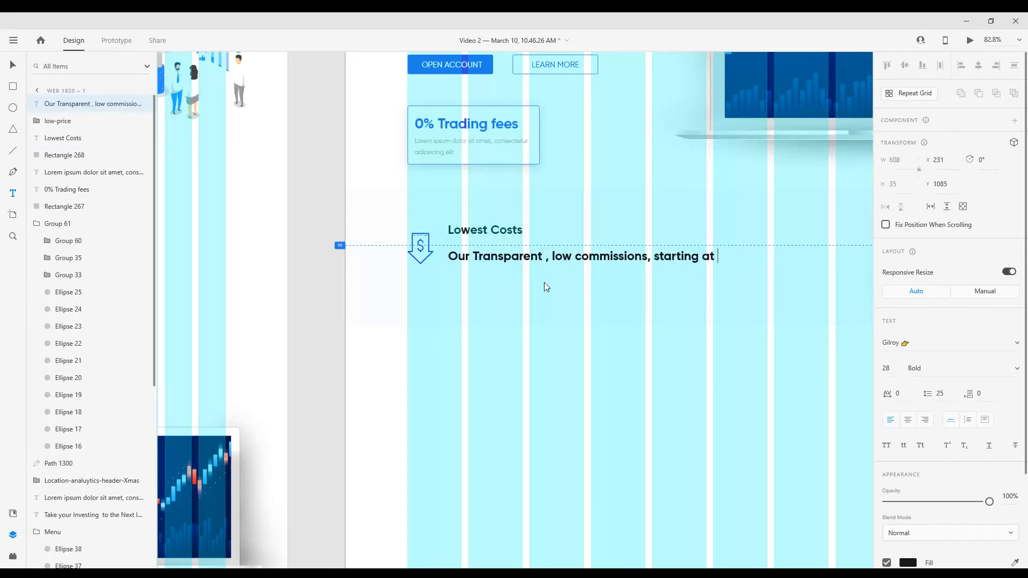
pyautogui.write(' $ 02 , and low fi')
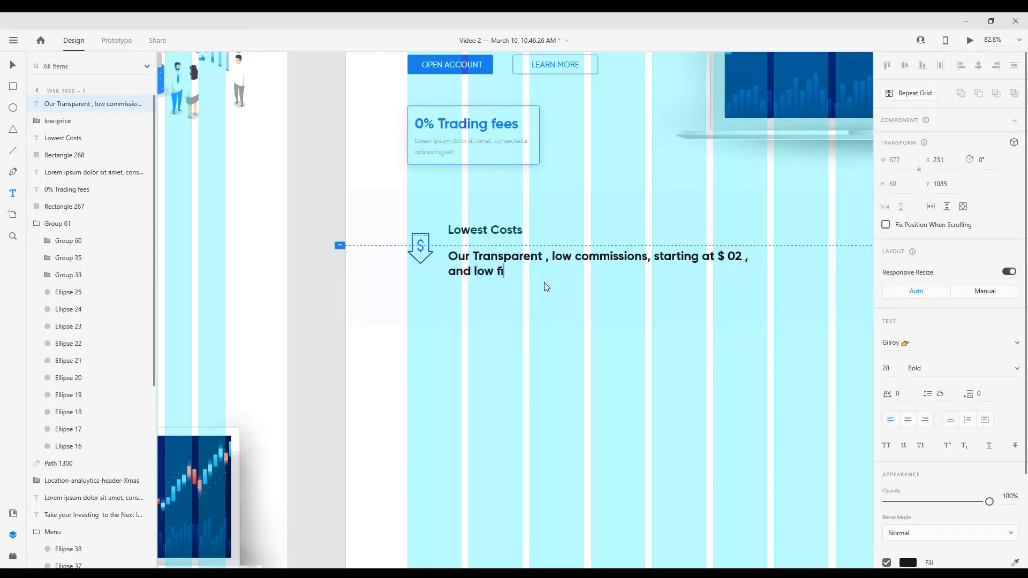
pyautogui.write('nancing rates minimize')
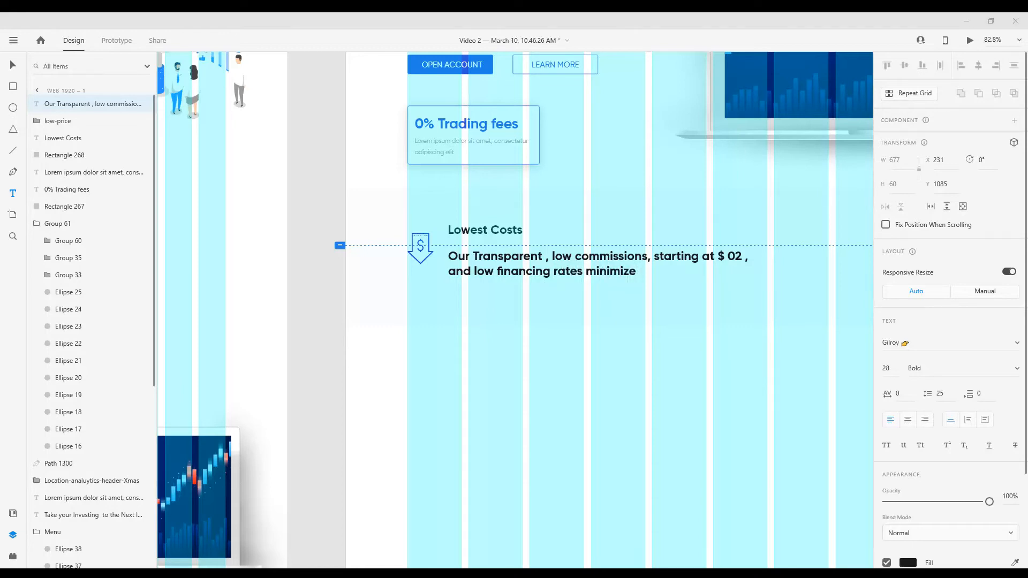
pyautogui.scroll(1, 739, 287)
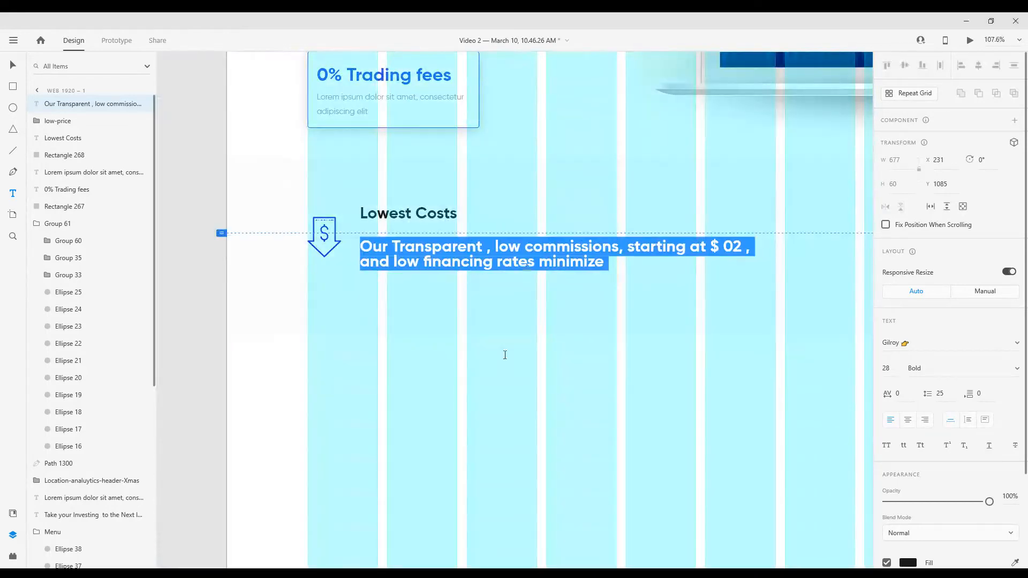
pyautogui.hotkey('ctrl', 'a')
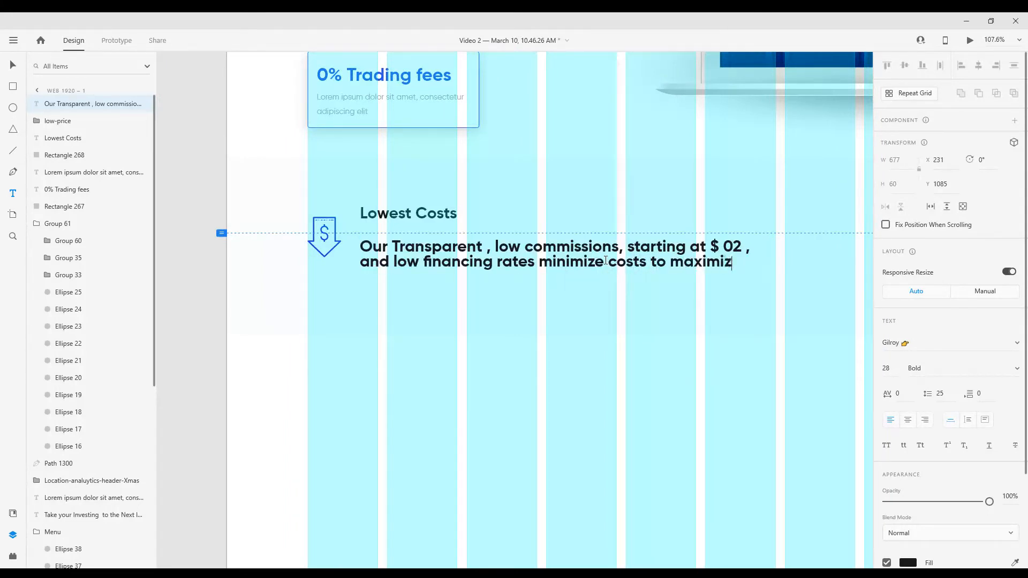
pyautogui.press('Escape')
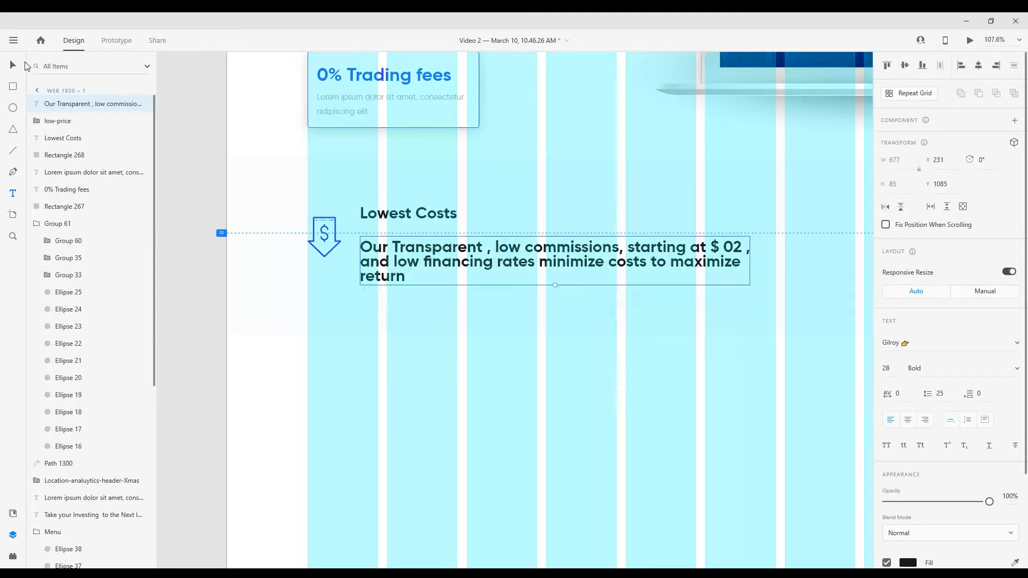
# Set the description under "Lowest Costs" to the Gilroy-Regular font at size 14
pyautogui.scroll(1, 529, 219)
pyautogui.click(1016, 343)
pyautogui.click(955, 365)
pyautogui.click(889, 368)
pyautogui.write('14')
pyautogui.press('Return')
# Fill the description with the saved grey colour and move it up closer to the "Lowest Costs" heading
pyautogui.scroll(-3, 900, 464)
pyautogui.click(907, 448)
pyautogui.click(845, 512)
pyautogui.moveTo(408, 252); pyautogui.dragTo(408, 235)
pyautogui.click(907, 447)
pyautogui.scroll(-2, 468, 378)
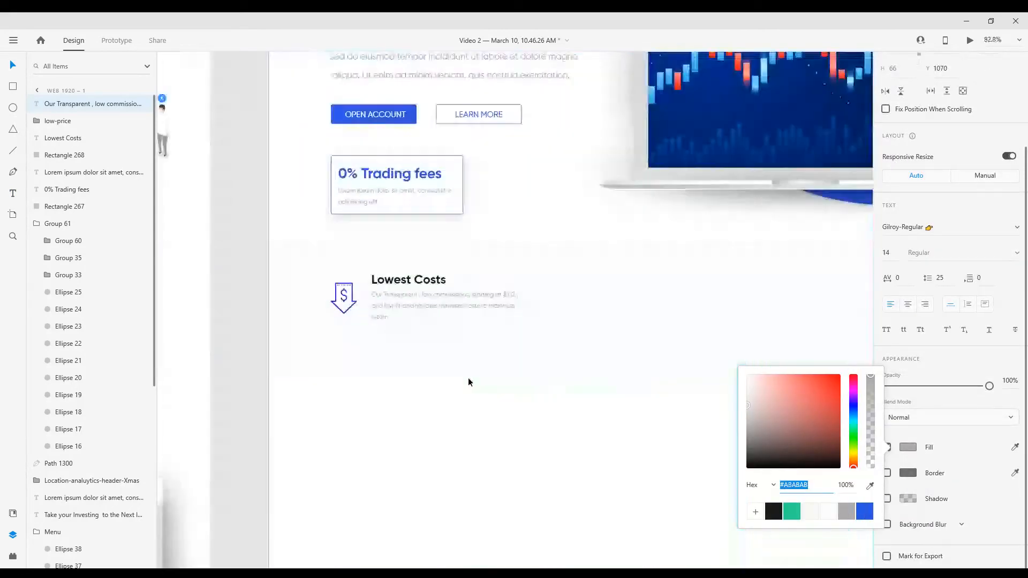
# Adjust the description's spacing and left-align it with the "Lowest Costs" heading, leaving the icon in its place before them
pyautogui.scroll(2, 428, 348)
pyautogui.moveTo(371, 266); pyautogui.dragTo(371, 275)
pyautogui.keyDown('shift'); pyautogui.click(386, 241); pyautogui.keyUp('shift')
pyautogui.scroll(3, 919, 70)
pyautogui.click(961, 66)
pyautogui.keyDown('shift'); pyautogui.click(300, 276); pyautogui.keyUp('shift')
pyautogui.click(962, 66)
pyautogui.hotkey('ctrl', 'z')
# Nudge the low-price icon, heading and description vertically within the pale background band
pyautogui.press('Up')
pyautogui.press('Up')
pyautogui.press('Up')
pyautogui.press('Up')
pyautogui.press('Up')
pyautogui.press('Up')
pyautogui.press('Up')
pyautogui.press('Up')
pyautogui.press('Up')
pyautogui.press('Up')
pyautogui.press('Up')
pyautogui.press('Up')
pyautogui.press('Up')
pyautogui.press('Up')
pyautogui.press('Up')
pyautogui.press('Up')
pyautogui.press('Up')
pyautogui.press('Up')
pyautogui.press('Up')
pyautogui.press('Up')
pyautogui.scroll(-3, 499, 313)
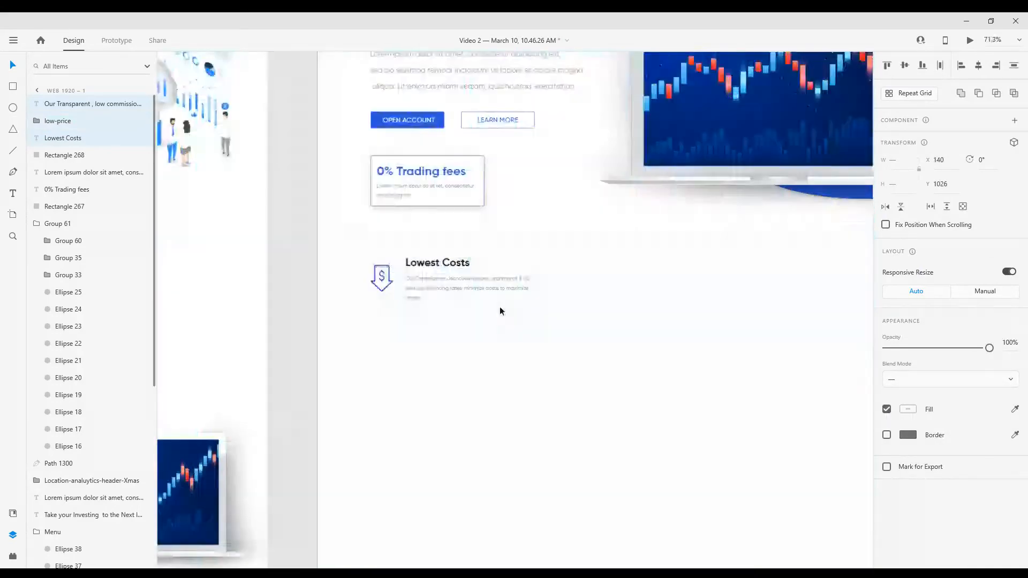
pyautogui.scroll(2, 503, 308)
pyautogui.press('Down')
pyautogui.press('Down')
pyautogui.press('Down')
pyautogui.press('Down')
pyautogui.press('Down')
pyautogui.press('Down')
pyautogui.press('Down')
pyautogui.scroll(-2, 503, 307)
# Shorten the pale background rectangle behind the "Lowest Costs" block
pyautogui.click(663, 301)
pyautogui.moveTo(620, 329); pyautogui.dragTo(487, 300)
pyautogui.click(607, 333)
pyautogui.scroll(-2, 487, 300)
pyautogui.scroll(5, 332, 286)
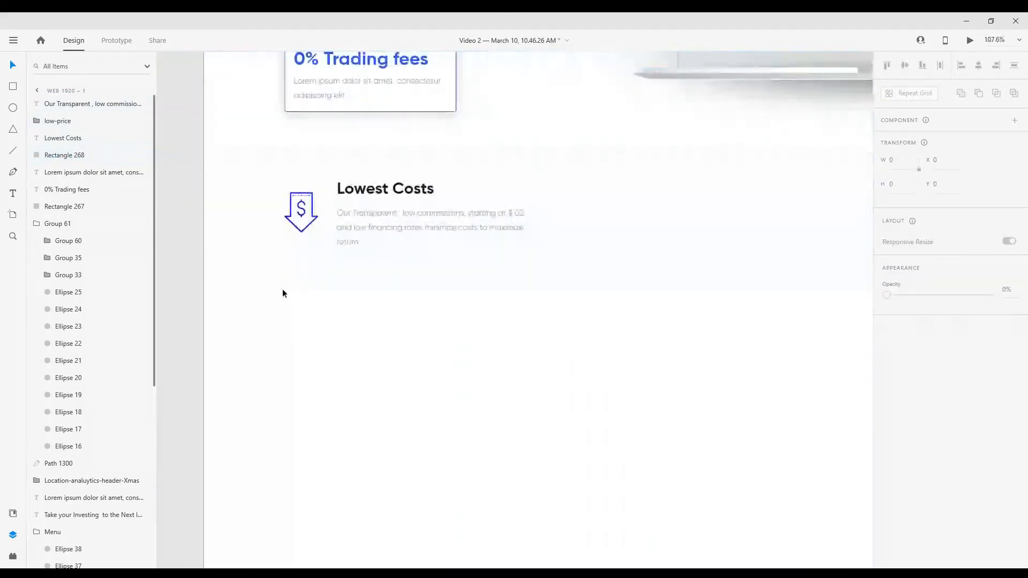
# Group the low-price icon, heading and description, and name the group "Lowest Cost"
pyautogui.scroll(-1, 360, 237)
pyautogui.scroll(1, 360, 237)
pyautogui.click(359, 196)
pyautogui.keyDown('shift'); pyautogui.click(354, 225); pyautogui.keyUp('shift')
pyautogui.keyDown('shift'); pyautogui.click(307, 212); pyautogui.keyUp('shift')
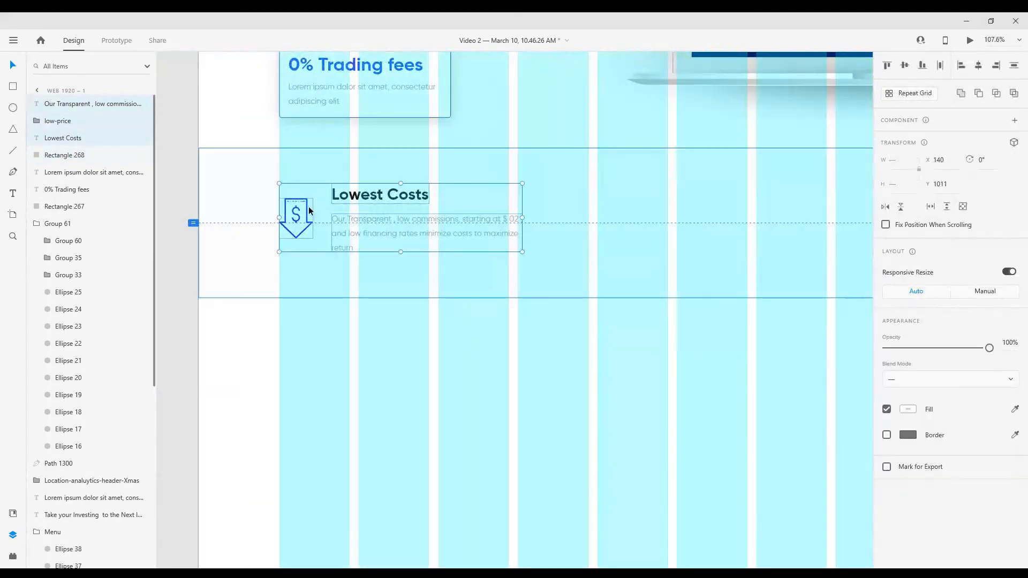
pyautogui.hotkey('ctrl', 'g')
pyautogui.scroll(-2, 308, 212)
pyautogui.scroll(2, 372, 224)
pyautogui.click(58, 105)
pyautogui.write('Lowest Cost')
pyautogui.press('Return')
# Duplicate the Lowest Cost group to its right at about X 749 and change the copy's heading to "Global Access"
pyautogui.scroll(-2, 337, 218)
pyautogui.moveTo(632, 203); pyautogui.dragTo(611, 202)
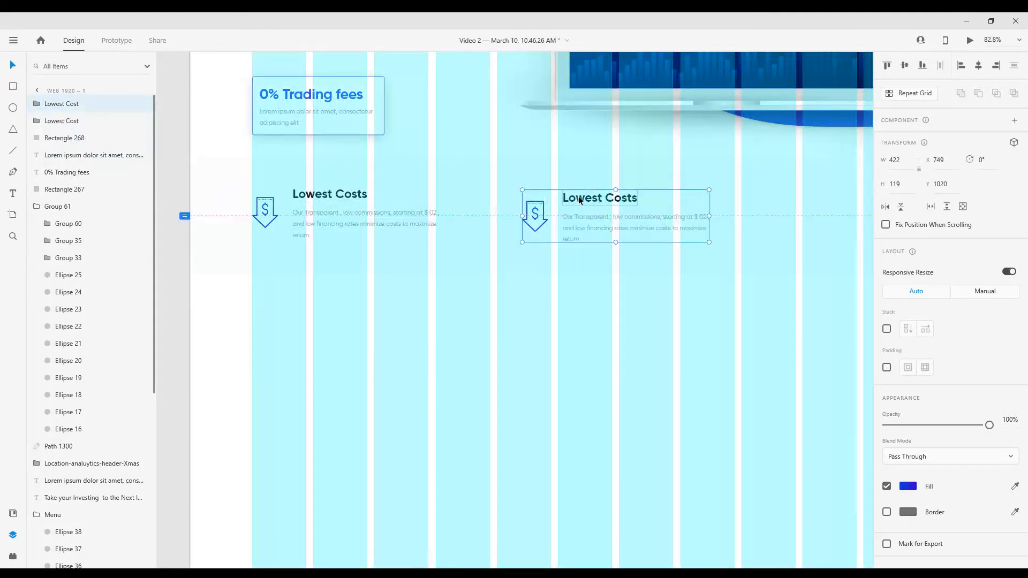
pyautogui.scroll(3, 580, 200)
pyautogui.doubleClick(567, 185)
pyautogui.doubleClick(582, 186)
pyautogui.press('BackSpace')
pyautogui.press('BackSpace')
pyautogui.press('BackSpace')
pyautogui.press('BackSpace')
pyautogui.press('BackSpace')
pyautogui.press('BackSpace')
pyautogui.press('BackSpace')
pyautogui.press('BackSpace')
pyautogui.press('BackSpace')
pyautogui.press('BackSpace')
pyautogui.press('BackSpace')
pyautogui.press('BackSpace')
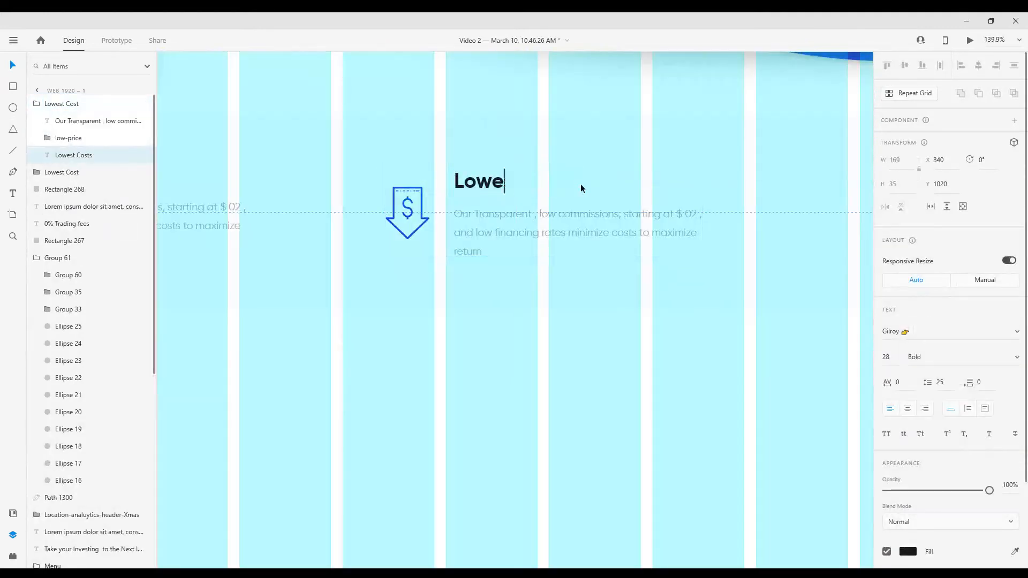
pyautogui.write('Global Acc')
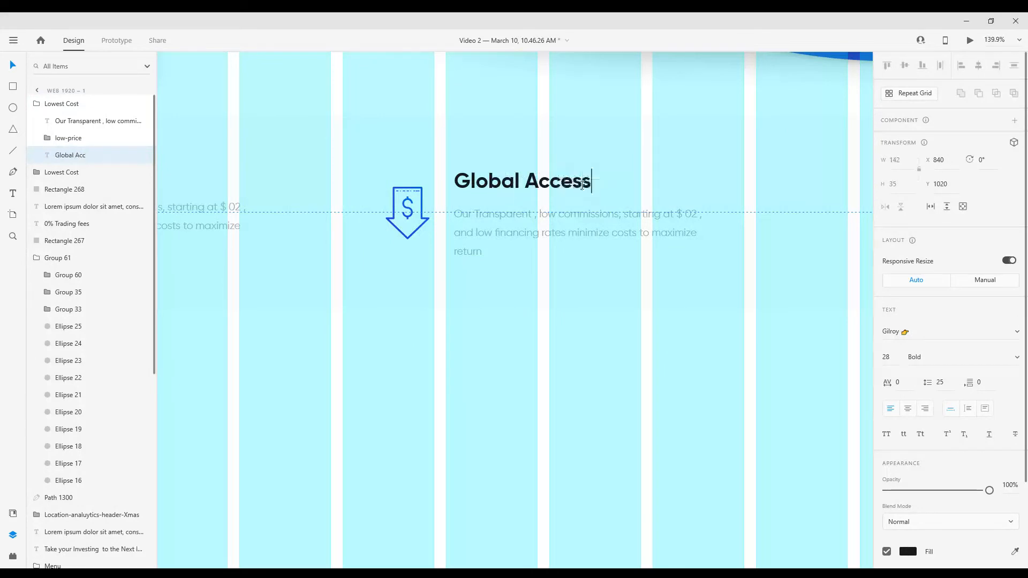
pyautogui.write('ess')
pyautogui.press('Escape')
# Replace the Global Access description with "Invest globally in stocks , options ,futures, currencies, bonds and funds from a single integrated account."
pyautogui.doubleClick(488, 249)
pyautogui.hotkey('ctrl', 'a')
pyautogui.press('BackSpace')
pyautogui.write('Invest ')
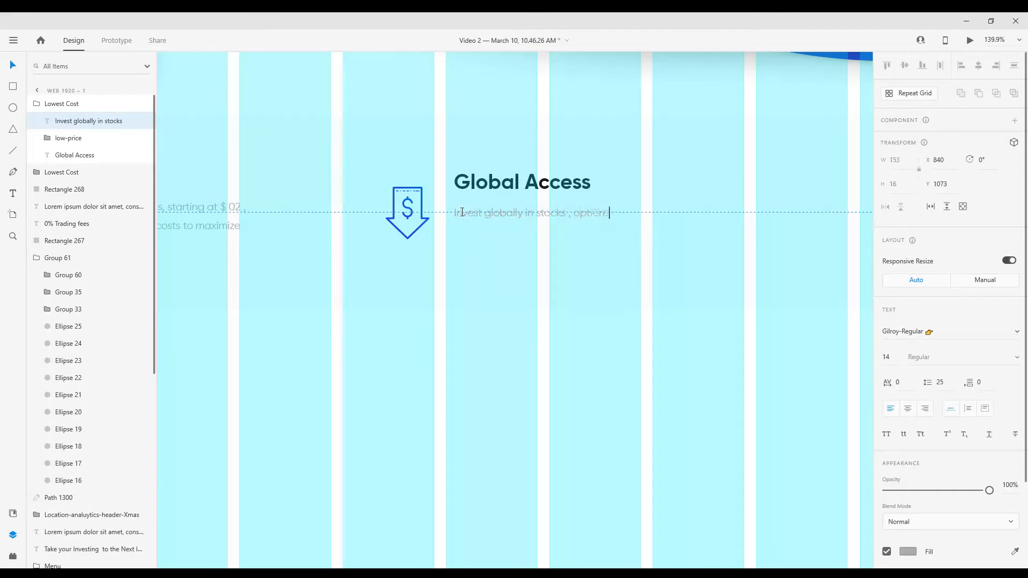
pyautogui.write('futur')
pyautogui.write(' and')
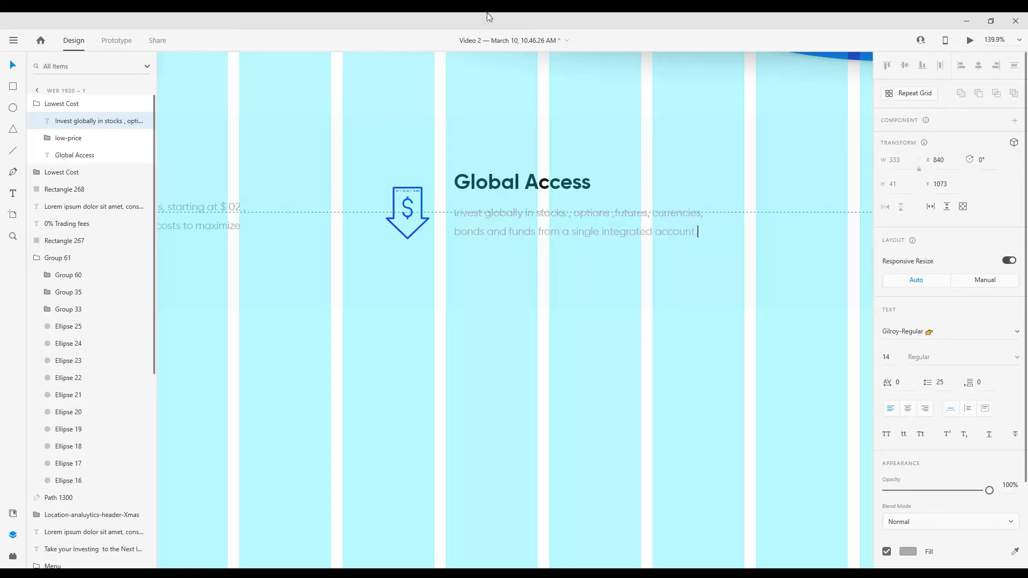
# Copy the globe network icon from the Style Guide and paste it beside the Global Access block
pyautogui.scroll(-8, 435, 303)
pyautogui.scroll(8, 420, 180)
pyautogui.click(412, 193)
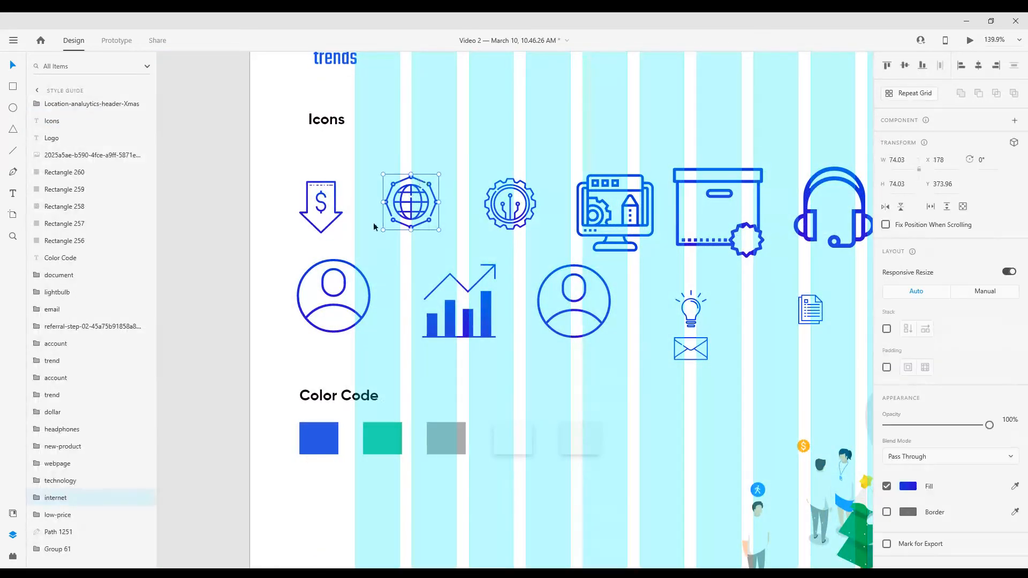
pyautogui.scroll(-8, 373, 227)
pyautogui.scroll(10, 508, 262)
pyautogui.click(456, 255)
pyautogui.hotkey('ctrl', 'v')
# Position the globe icon before "Global Access" and delete the low-price arrow icon it replaces
pyautogui.hotkey('shift', 'Up')
pyautogui.hotkey('shift', 'Up')
pyautogui.hotkey('shift', 'Up')
pyautogui.hotkey('shift', 'Up')
pyautogui.hotkey('shift', 'Left')
pyautogui.hotkey('shift', 'Left')
pyautogui.hotkey('shift', 'Left')
pyautogui.hotkey('shift', 'Left')
pyautogui.moveTo(456, 252); pyautogui.dragTo(432, 237)
pyautogui.doubleClick(432, 237)
pyautogui.press('Delete')
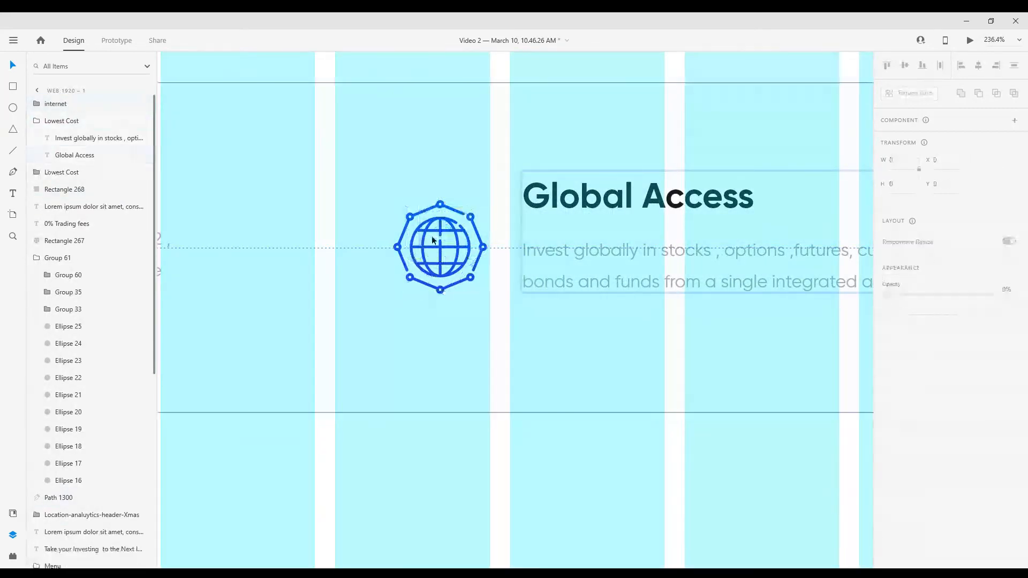
# Move the globe icon's layer into the group that holds the Global Access heading and description
pyautogui.scroll(-6, 432, 240)
pyautogui.scroll(2, 487, 314)
pyautogui.moveTo(53, 104); pyautogui.dragTo(106, 122)
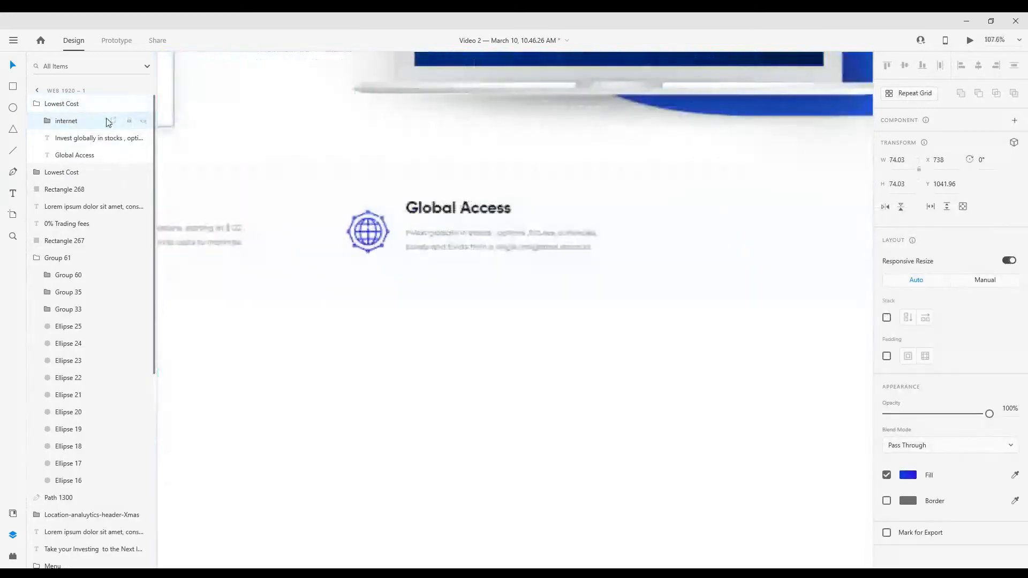
pyautogui.press('Escape')
# Duplicate the Global Access group to its right as a third benefit at X 1324, Y 1011
pyautogui.scroll(-2, 420, 256)
pyautogui.moveTo(456, 227); pyautogui.dragTo(656, 224)
pyautogui.scroll(-2, 526, 303)
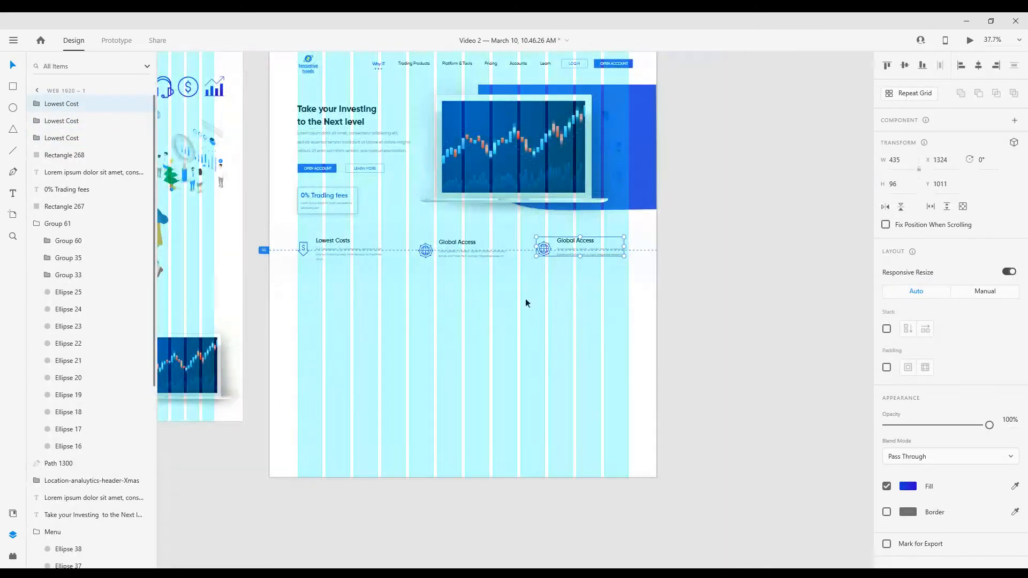
pyautogui.scroll(4, 558, 234)
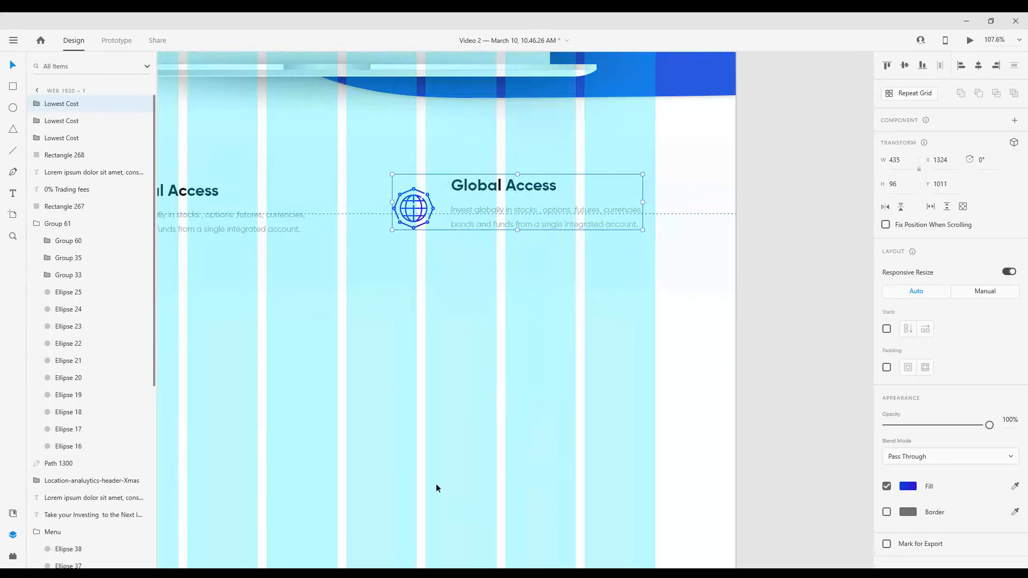
# Change the third benefit's heading to "Premier Technolgy"
pyautogui.doubleClick(551, 186)
pyautogui.doubleClick(551, 186)
pyautogui.click(552, 186)
pyautogui.press('BackSpace')
pyautogui.press('BackSpace')
pyautogui.press('BackSpace')
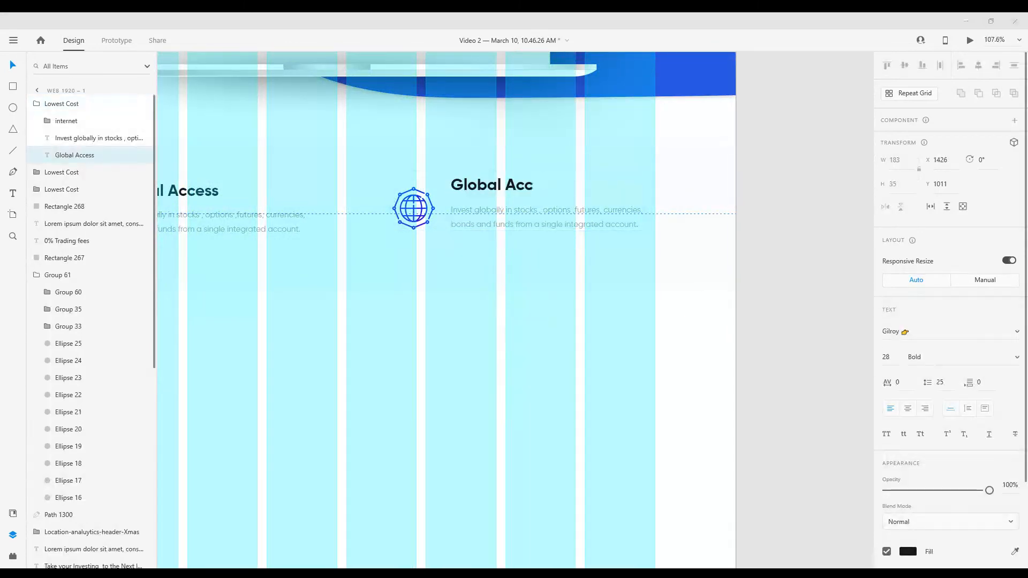
pyautogui.press('BackSpace')
pyautogui.press('BackSpace')
pyautogui.press('BackSpace')
pyautogui.press('BackSpace')
pyautogui.press('BackSpace')
pyautogui.press('BackSpace')
pyautogui.press('BackSpace')
pyautogui.press('BackSpace')
pyautogui.press('BackSpace')
pyautogui.press('BackSpace')
pyautogui.write('Prem')
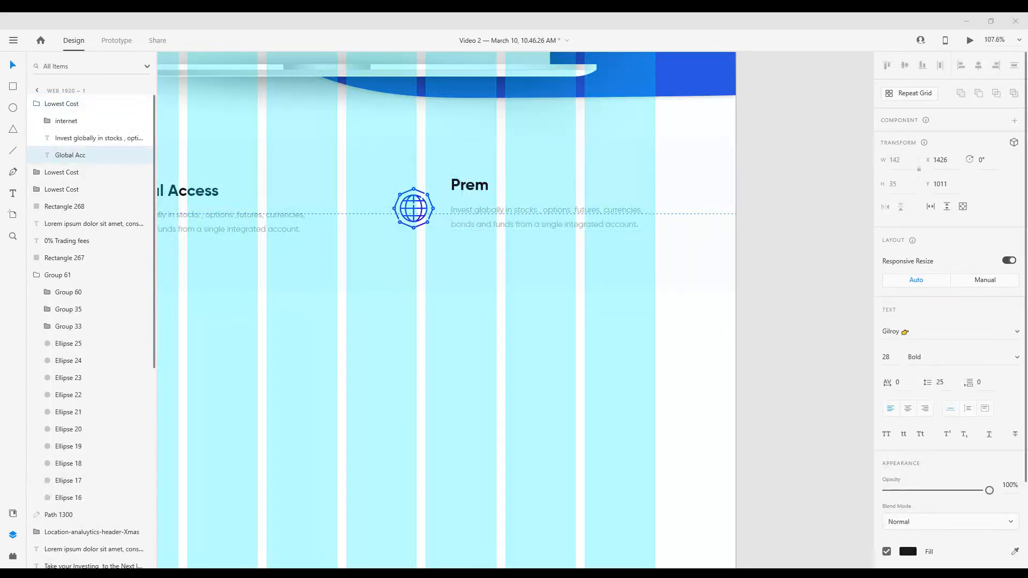
pyautogui.write('ier Te')
pyautogui.write('chnplog')
pyautogui.press('BackSpace')
pyautogui.press('BackSpace')
pyautogui.press('BackSpace')
pyautogui.press('BackSpace')
pyautogui.write('ol')
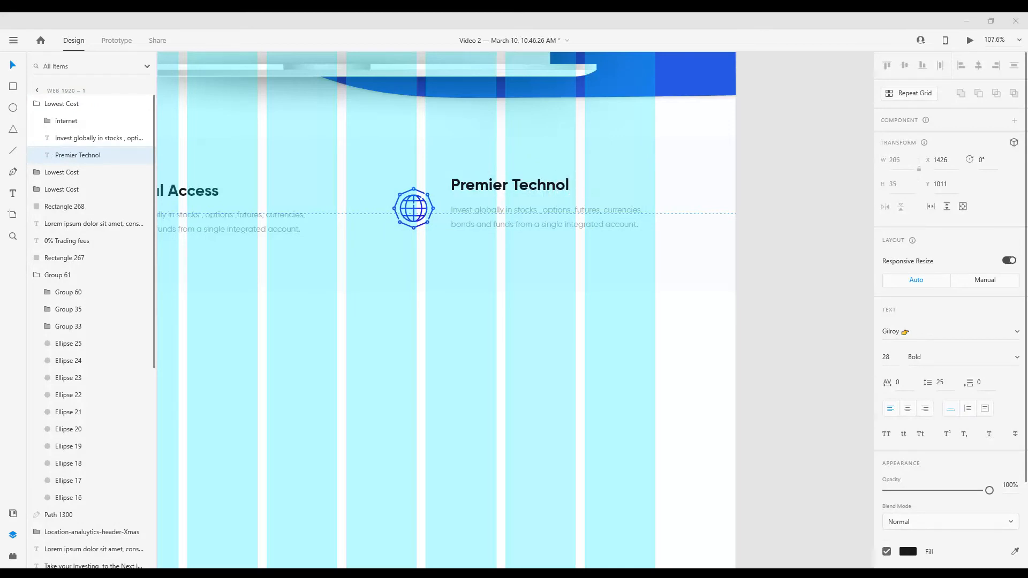
# Replace the third benefit's description with "Technology helps you optimize", correcting the spelling of the first word
pyautogui.press('BackSpace')
pyautogui.press('BackSpace')
pyautogui.write('nolgy')
pyautogui.doubleClick(633, 220)
pyautogui.moveTo(638, 223); pyautogui.dragTo(511, 207)
pyautogui.press('BackSpace')
pyautogui.press('BackSpace')
pyautogui.press('BackSpace')
pyautogui.press('BackSpace')
pyautogui.press('BackSpace')
pyautogui.press('BackSpace')
pyautogui.press('BackSpace')
pyautogui.press('BackSpace')
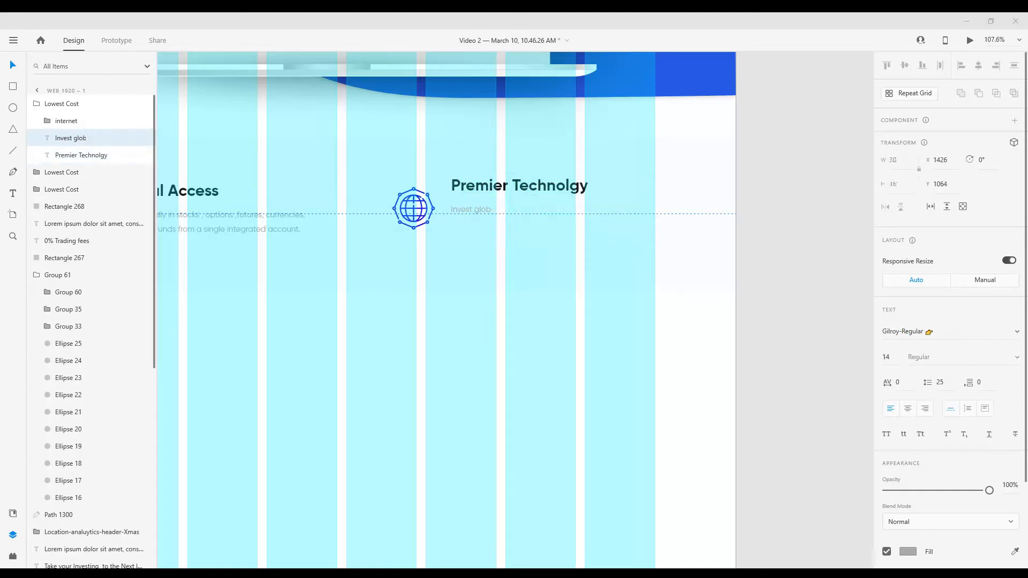
pyautogui.press('BackSpace')
pyautogui.press('BackSpace')
pyautogui.press('BackSpace')
pyautogui.press('BackSpace')
pyautogui.press('BackSpace')
pyautogui.press('BackSpace')
pyautogui.press('BackSpace')
pyautogui.press('BackSpace')
pyautogui.write('Technolgy')
pyautogui.rightClick(469, 210)
pyautogui.click(459, 141)
pyautogui.write('helps you optimize')
# Continue the third description with "your trading speed and efficiency and perform sophisticated portfolio" and its closing word
pyautogui.hotkey('alt', 'Tab')
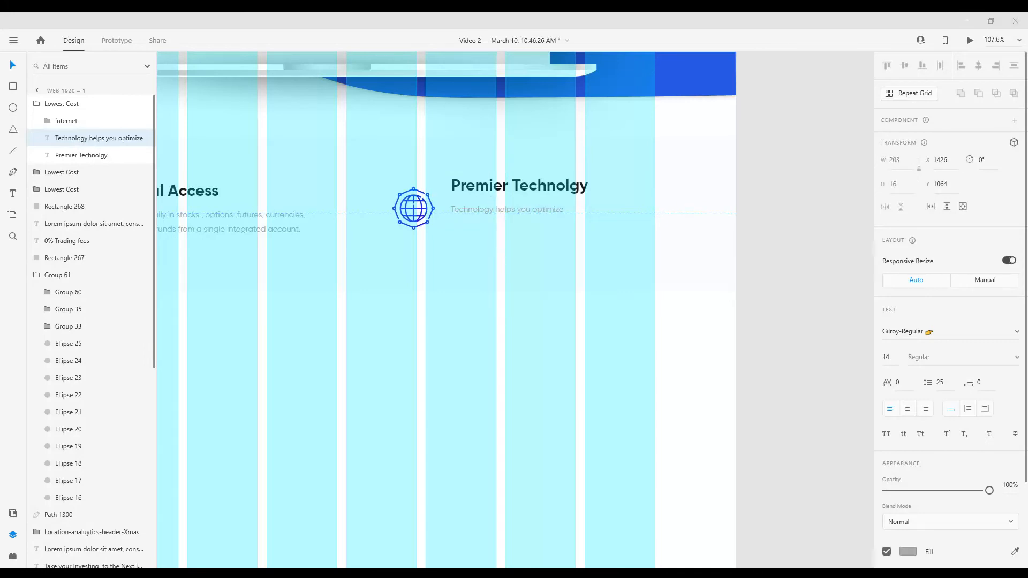
pyautogui.write('your trading speed and eff')
pyautogui.hotkey('alt', 'Tab')
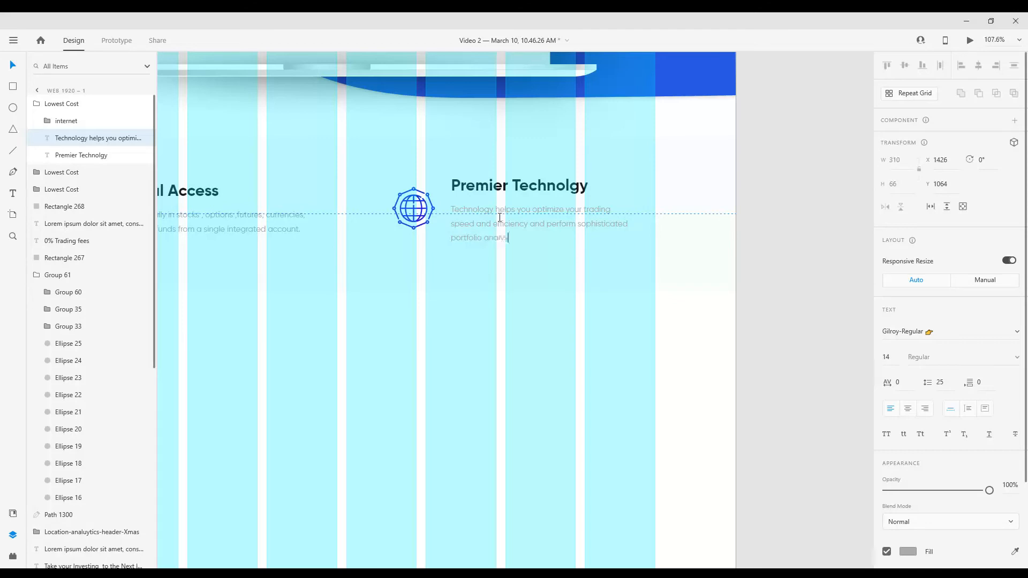
pyautogui.scroll(-6, 642, 354)
pyautogui.click(322, 156)
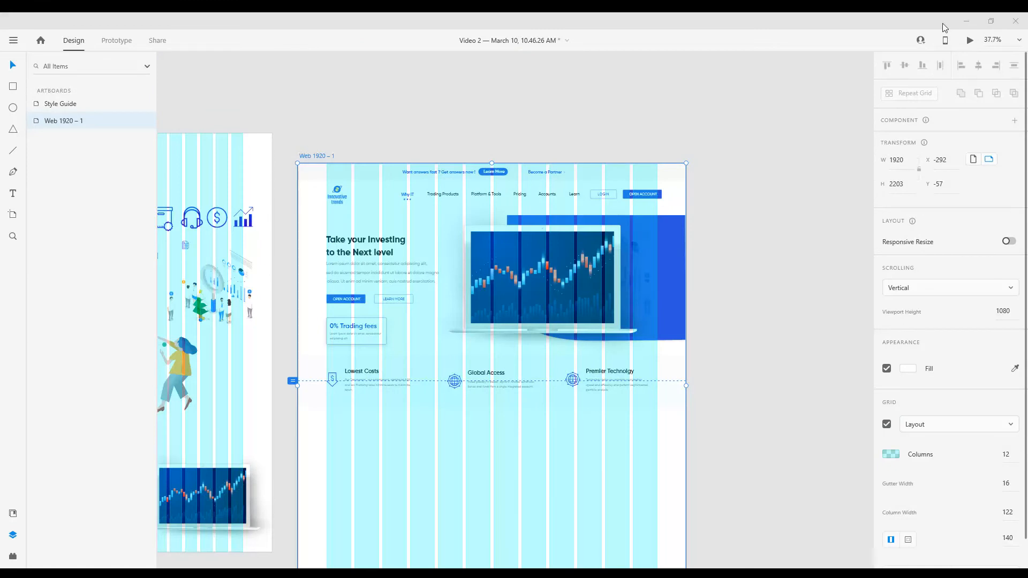
pyautogui.scroll(-3, 499, 230)
pyautogui.scroll(2, 436, 271)
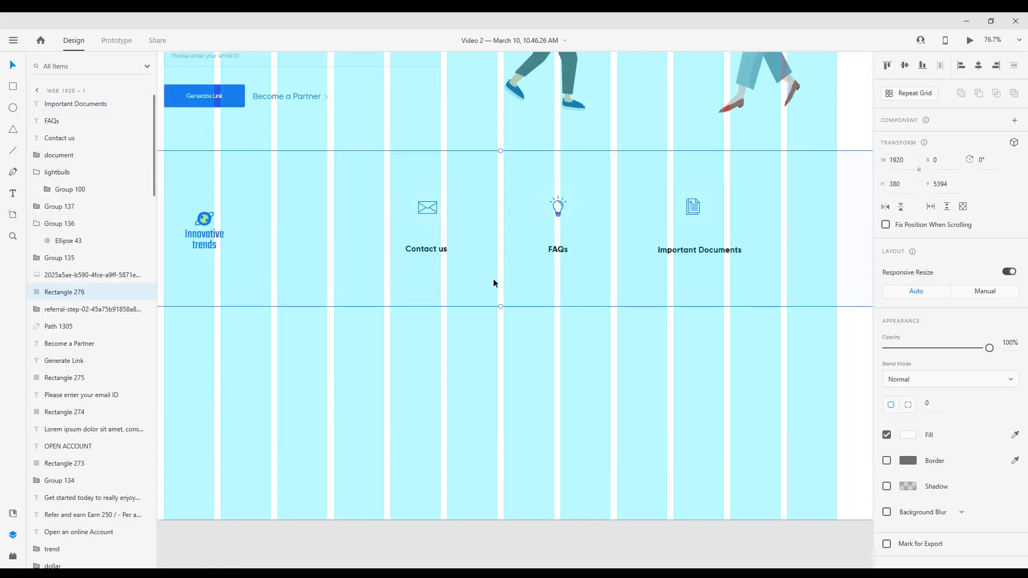
# Fill the footer's background rectangle with the saved grey and reduce its opacity to a very faint tint
pyautogui.click(909, 435)
pyautogui.click(844, 508)
pyautogui.moveTo(990, 349); pyautogui.dragTo(902, 360)
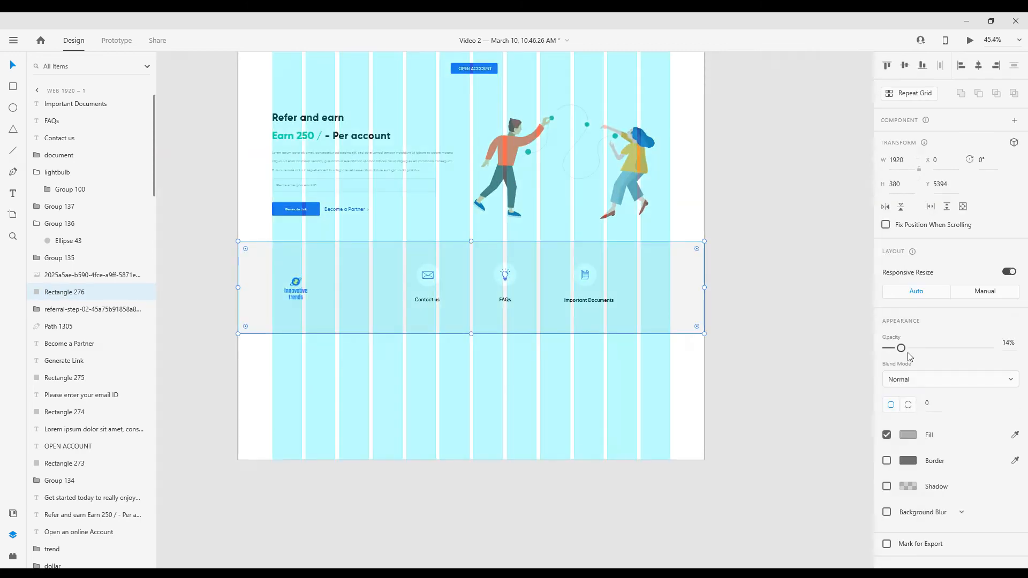
pyautogui.moveTo(901, 354); pyautogui.dragTo(893, 353)
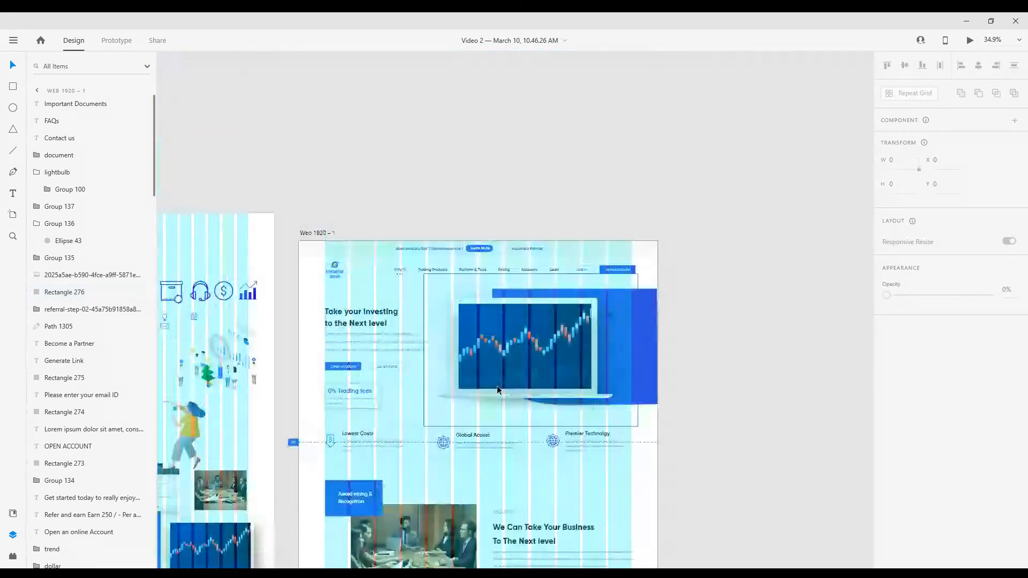
pyautogui.scroll(5, 363, 279)
pyautogui.click(362, 279)
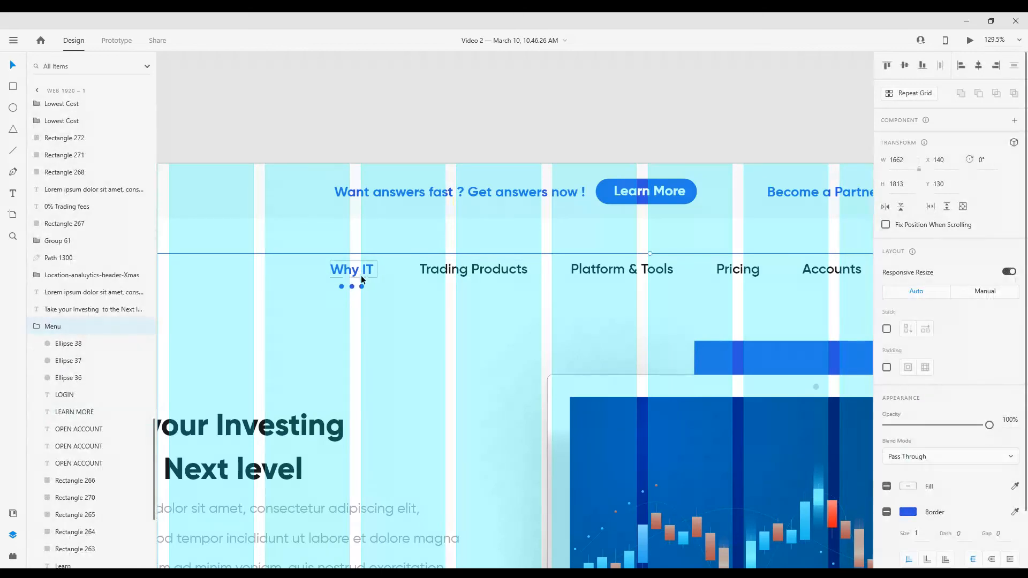
pyautogui.doubleClick(362, 275)
pyautogui.keyDown('shift'); pyautogui.click(361, 287); pyautogui.keyUp('shift')
pyautogui.keyDown('shift'); pyautogui.click(474, 271); pyautogui.keyUp('shift')
pyautogui.keyDown('shift'); pyautogui.click(643, 270); pyautogui.keyUp('shift')
pyautogui.scroll(-2, 410, 307)
pyautogui.keyDown('shift'); pyautogui.click(665, 280); pyautogui.keyUp('shift')
pyautogui.keyDown('shift'); pyautogui.click(734, 279); pyautogui.keyUp('shift')
pyautogui.scroll(-3, 481, 304)
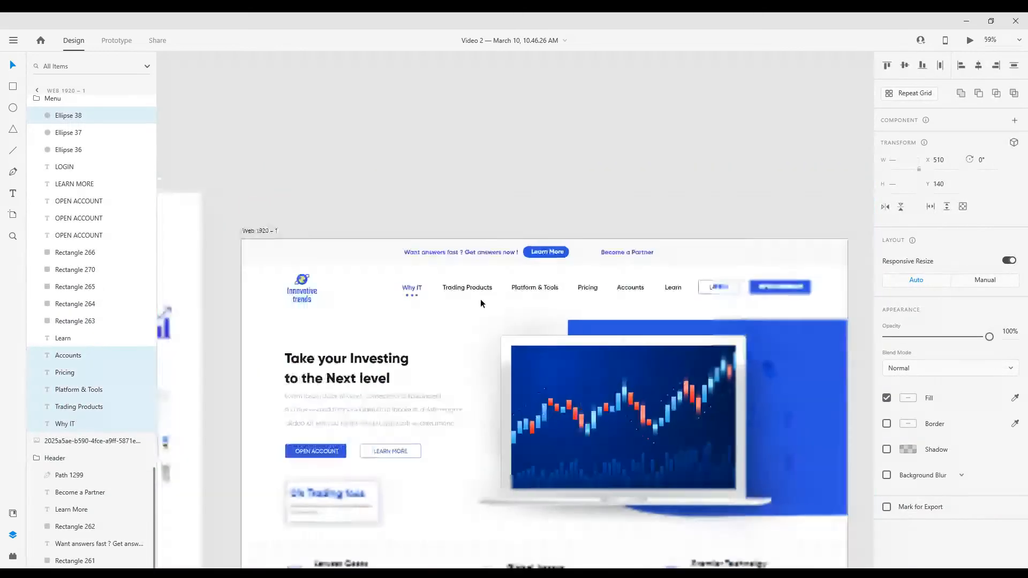
pyautogui.scroll(3, 481, 304)
pyautogui.keyDown('shift'); pyautogui.click(567, 276); pyautogui.keyUp('shift')
pyautogui.keyDown('shift'); pyautogui.click(611, 277); pyautogui.keyUp('shift')
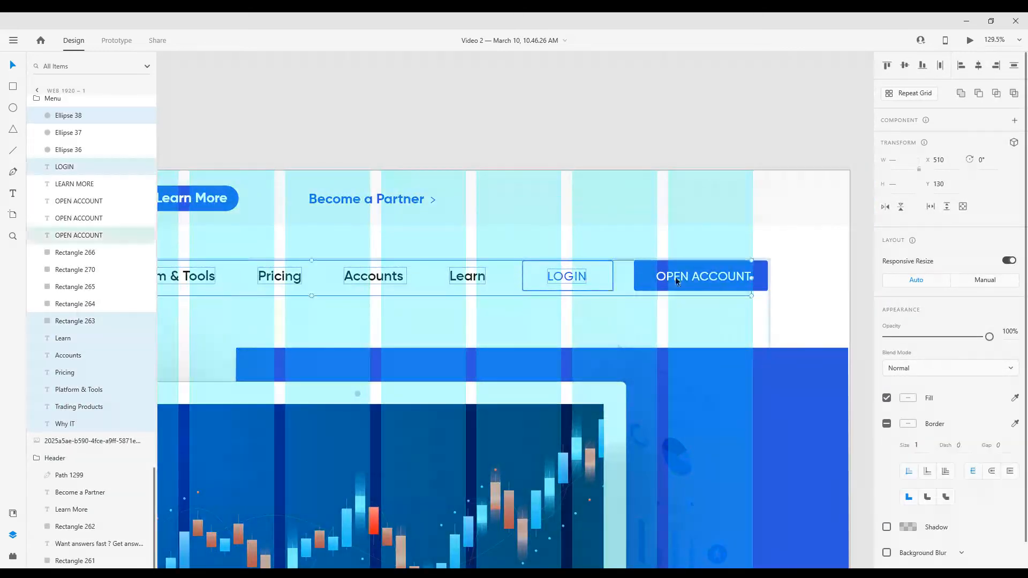
pyautogui.keyDown('shift'); pyautogui.click(647, 285); pyautogui.keyUp('shift')
pyautogui.scroll(-15, 619, 326)
pyautogui.scroll(2, 473, 335)
pyautogui.click(383, 346)
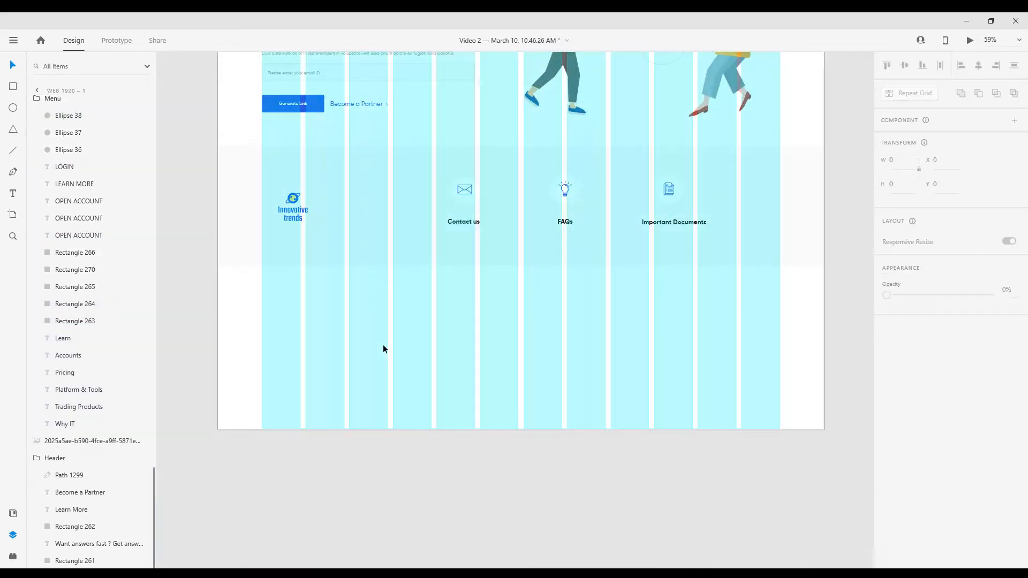
# Copy the whole header menu group and paste it onto the page near the footer
pyautogui.scroll(-4, 384, 346)
pyautogui.scroll(6, 390, 273)
pyautogui.scroll(6, 393, 270)
pyautogui.click(337, 226)
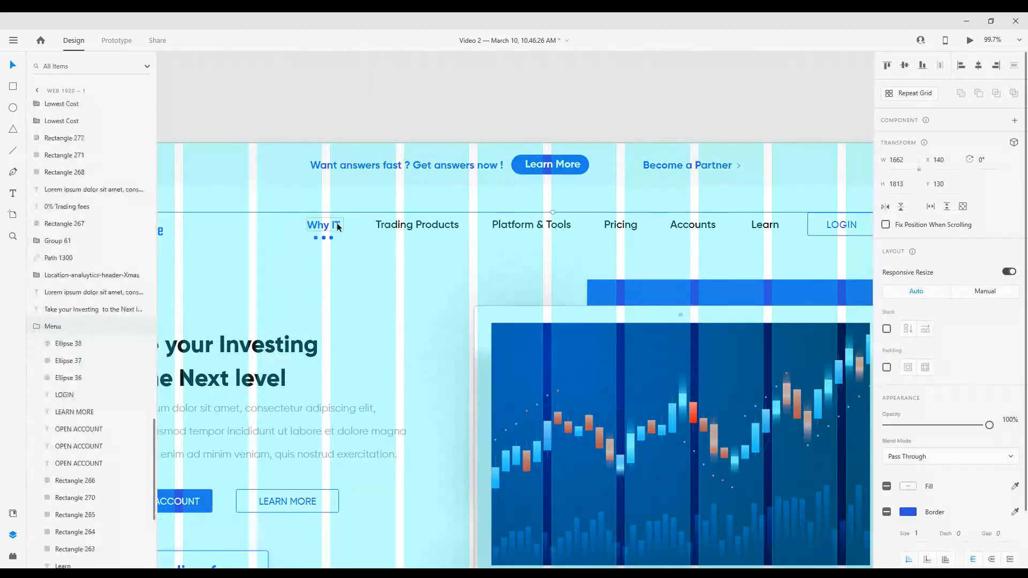
pyautogui.scroll(-5, 379, 383)
pyautogui.scroll(3, 386, 378)
pyautogui.scroll(-10, 302, 397)
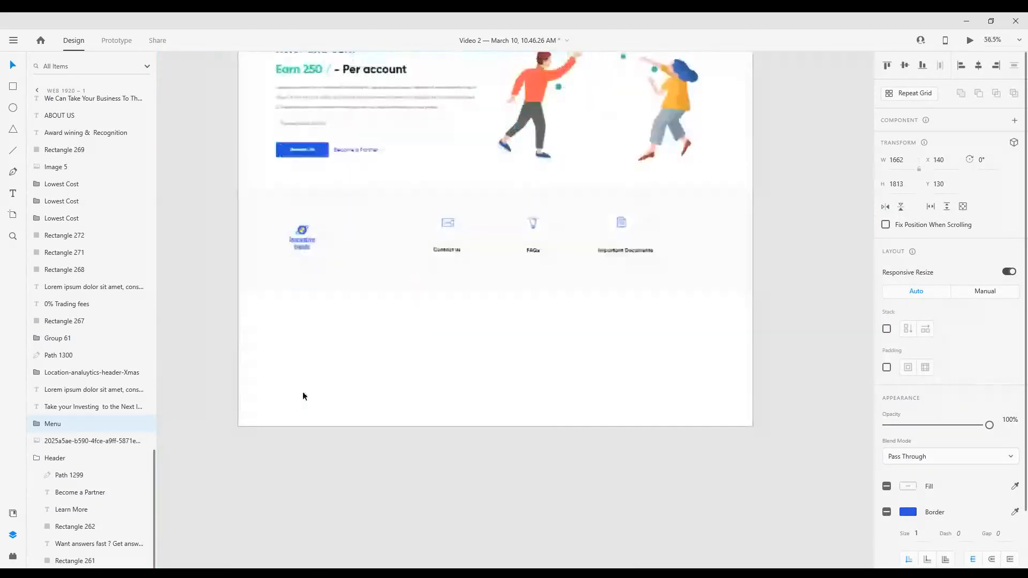
pyautogui.scroll(4, 303, 397)
pyautogui.click(333, 345)
pyautogui.hotkey('ctrl', 'v')
pyautogui.scroll(-4, 322, 357)
# Position the pasted menu below the footer band at X 114, Y 5840, checking it against the layout columns
pyautogui.hotkey('shift', 'Down')
pyautogui.hotkey('shift', 'Down')
pyautogui.hotkey('shift', 'Down')
pyautogui.hotkey('shift', 'Down')
pyautogui.hotkey('shift', 'Down')
pyautogui.hotkey('shift', 'Down')
pyautogui.hotkey('shift', 'Down')
pyautogui.hotkey('shift', 'Down')
pyautogui.hotkey('shift', 'Down')
pyautogui.hotkey('shift', 'Down')
pyautogui.hotkey('shift', 'Down')
pyautogui.hotkey('shift', 'Down')
pyautogui.hotkey('shift', 'Down')
pyautogui.hotkey('shift', 'Down')
pyautogui.hotkey('shift', 'Down')
pyautogui.hotkey('shift', 'Down')
pyautogui.hotkey('shift', 'Down')
pyautogui.hotkey('shift', 'Down')
pyautogui.hotkey('shift', 'Down')
pyautogui.hotkey('shift', 'Down')
pyautogui.scroll(2, 330, 326)
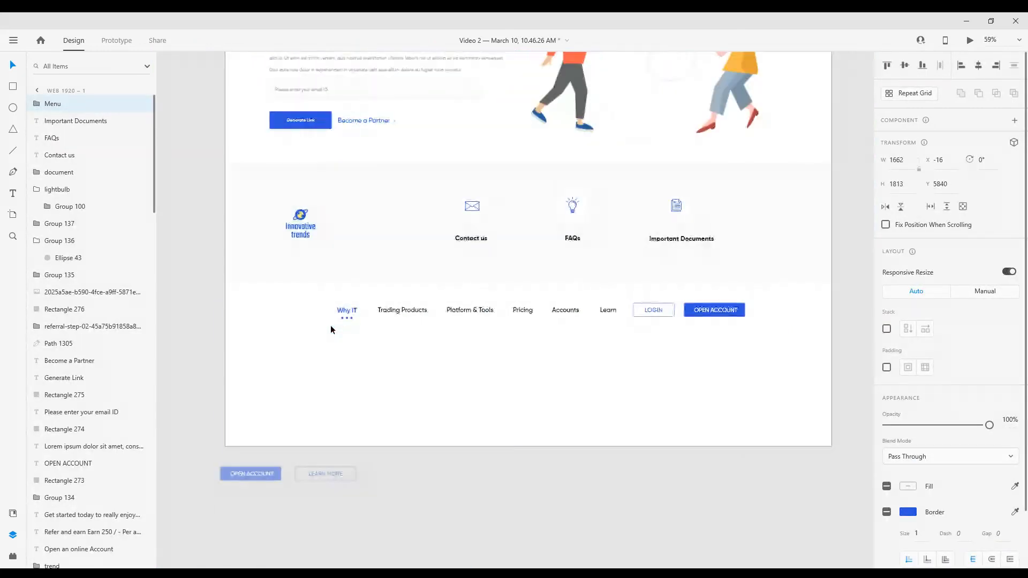
pyautogui.hotkey('ctrl', 'shift', "'")
pyautogui.hotkey('shift', 'Right')
pyautogui.hotkey('shift', 'Right')
pyautogui.hotkey('shift', 'Right')
pyautogui.hotkey('shift', 'Right')
pyautogui.hotkey('shift', 'Right')
pyautogui.hotkey('shift', 'Right')
pyautogui.hotkey('shift', 'Right')
pyautogui.hotkey('shift', 'Right')
pyautogui.hotkey('shift', 'Right')
pyautogui.hotkey('shift', 'Right')
pyautogui.hotkey('shift', 'Right')
pyautogui.hotkey('shift', 'Right')
pyautogui.hotkey('shift', 'Right')
pyautogui.hotkey('shift', 'Right')
pyautogui.hotkey('shift', 'Right')
pyautogui.hotkey('shift', 'Left')
pyautogui.hotkey('shift', 'Left')
pyautogui.scroll(-2, 332, 326)
pyautogui.hotkey('ctrl', 'shift', "'")
pyautogui.scroll(2, 309, 362)
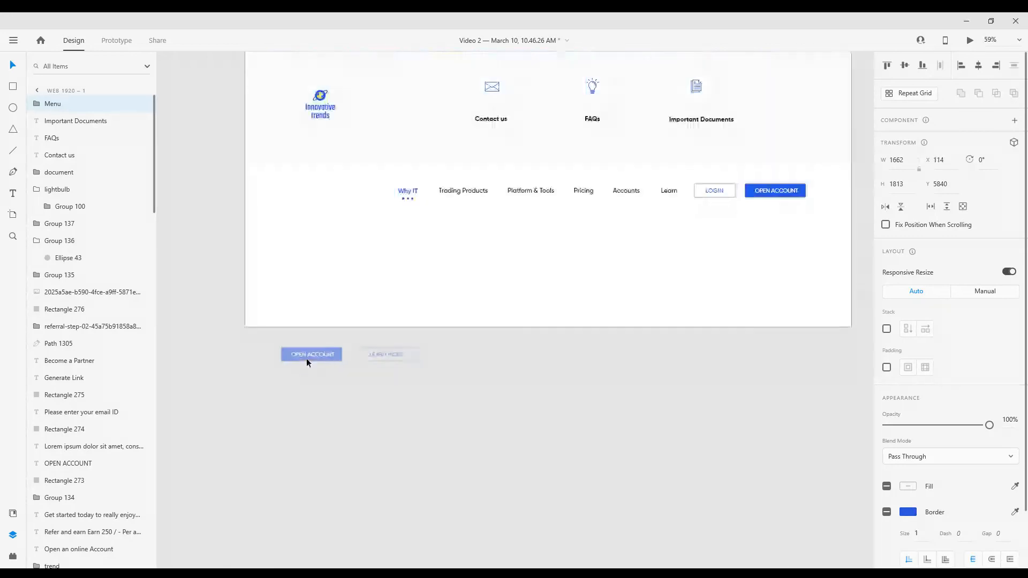
# Shorten the Web 1920 – 1 artboard to a height of about 5974 so it ends just below the footer menu
pyautogui.doubleClick(306, 359)
pyautogui.click(317, 360)
pyautogui.scroll(-5, 318, 361)
pyautogui.scroll(6, 318, 361)
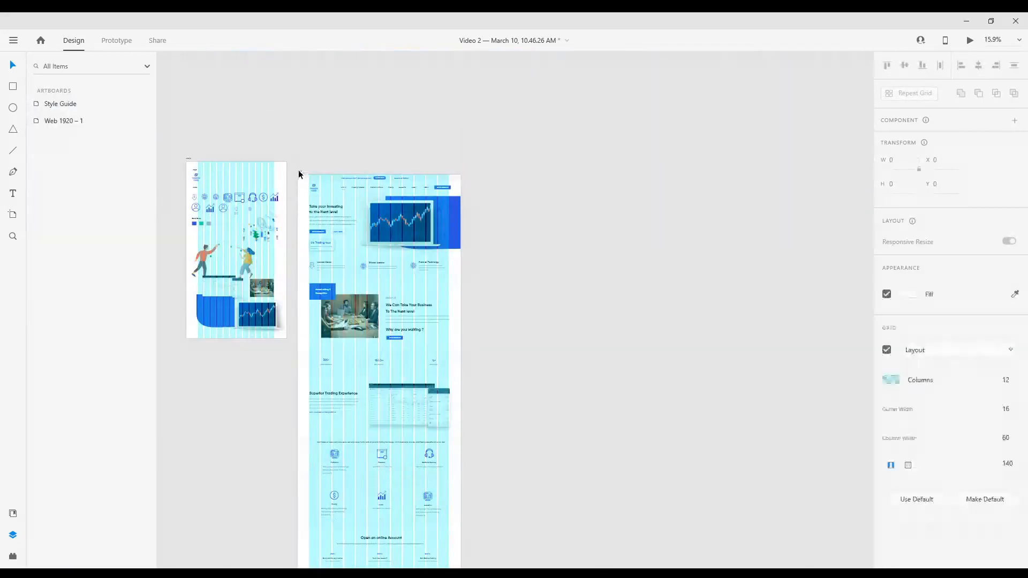
pyautogui.click(299, 173)
pyautogui.scroll(-5, 375, 348)
pyautogui.scroll(3, 386, 374)
pyautogui.click(493, 341)
pyautogui.scroll(-3, 437, 345)
pyautogui.scroll(3, 441, 352)
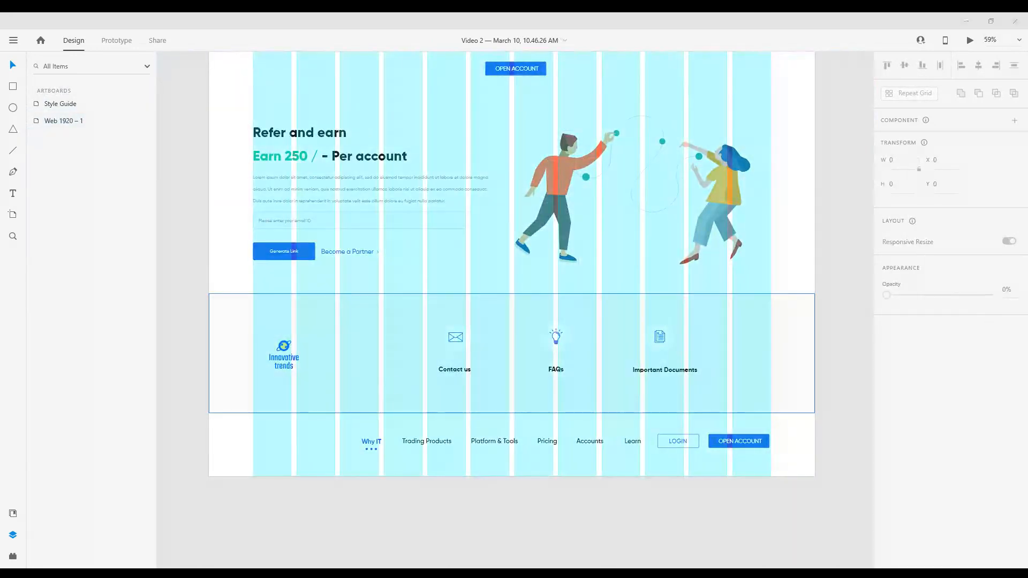
# Shrink the footer's background rectangle from its upper and lower edges to about 301 high, starting at Y 5433
pyautogui.scroll(-1, 443, 355)
pyautogui.scroll(2, 446, 364)
pyautogui.click(525, 279)
pyautogui.moveTo(529, 240); pyautogui.dragTo(531, 258)
pyautogui.moveTo(533, 398); pyautogui.dragTo(531, 381)
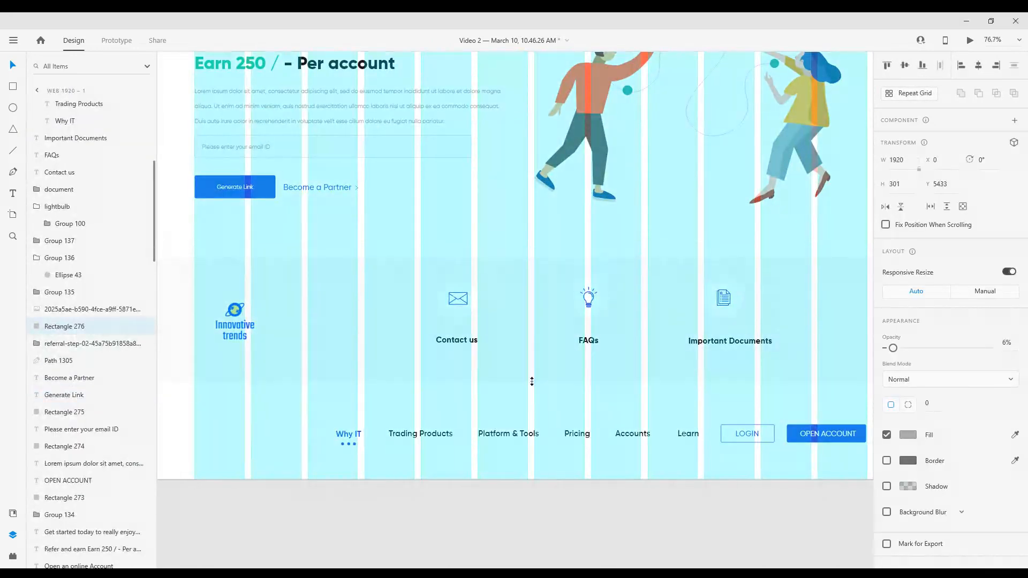
pyautogui.scroll(-2, 508, 353)
# Move the footer menu up by 20 px, closer to the tinted footer band
pyautogui.moveTo(223, 363); pyautogui.dragTo(844, 395)
pyautogui.hotkey('shift', 'Up')
pyautogui.hotkey('shift', 'Up')
pyautogui.hotkey('shift', 'Up')
pyautogui.hotkey('shift', 'Up')
pyautogui.hotkey('shift', 'Up')
pyautogui.hotkey('shift', 'Down')
pyautogui.hotkey('shift', 'Down')
pyautogui.hotkey('shift', 'Down')
# Reduce the height of the Web 1920 – 1 artboard to 5938, trimming the empty space under the footer menu
pyautogui.scroll(-5, 540, 396)
pyautogui.scroll(4, 539, 397)
pyautogui.click(457, 130)
pyautogui.scroll(-6, 591, 366)
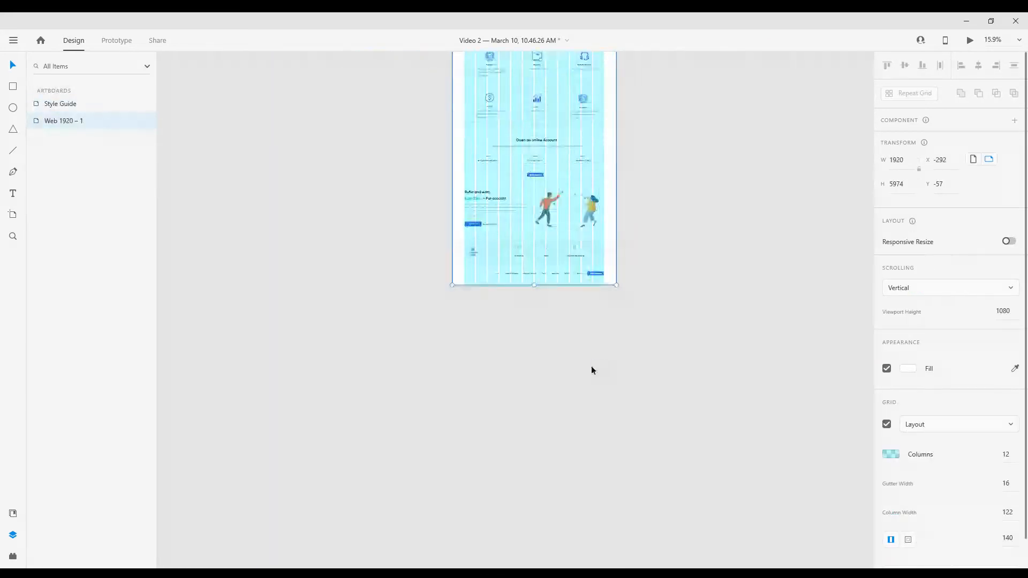
pyautogui.scroll(5, 562, 321)
pyautogui.scroll(-3, 535, 257)
pyautogui.click(383, 250)
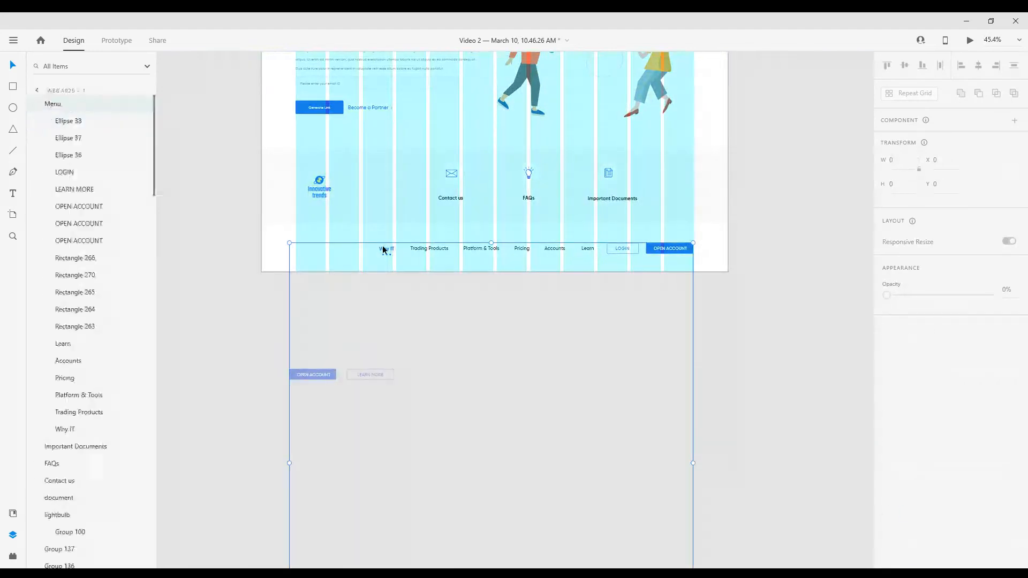
pyautogui.click(366, 354)
# Review the whole landing page from header to footer with the layout grid displayed
pyautogui.scroll(-2, 366, 356)
pyautogui.scroll(7, 367, 357)
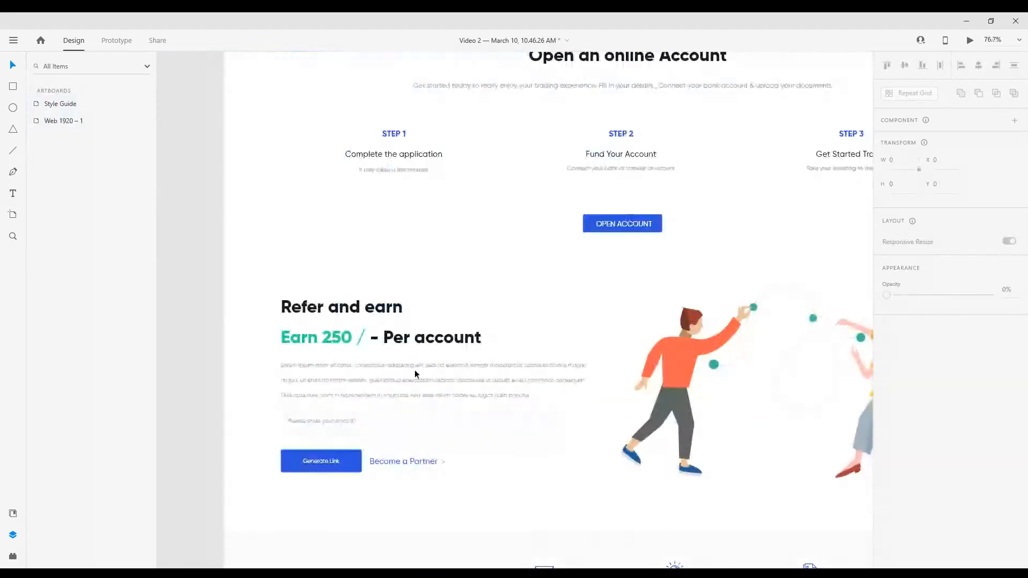
pyautogui.press("ctrl+shift+'")
pyautogui.scroll(-3, 418, 357)
pyautogui.scroll(8, 442, 344)
pyautogui.click(349, 166)
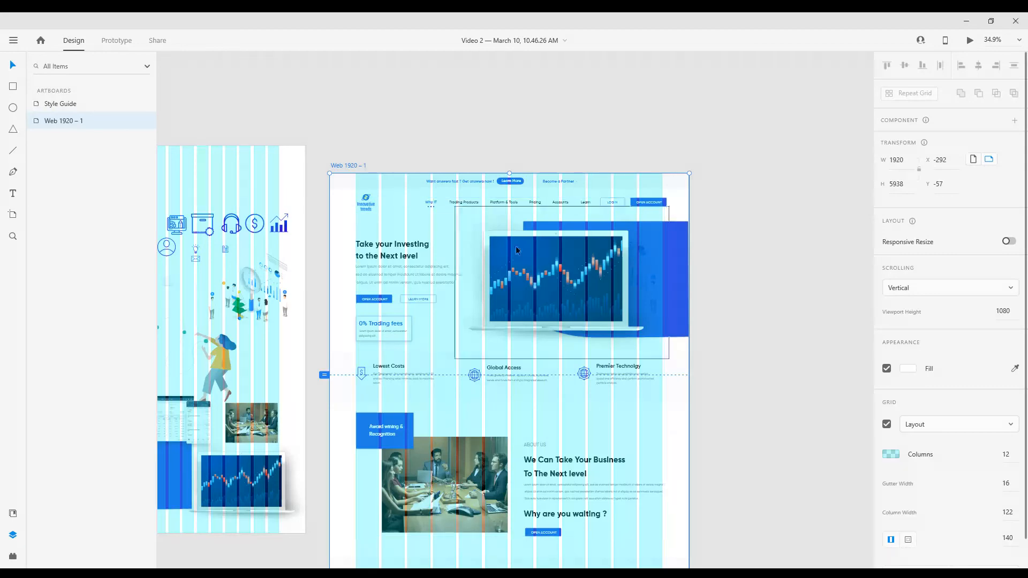
pyautogui.scroll(-3, 539, 276)
pyautogui.scroll(3, 527, 271)
pyautogui.scroll(-3, 511, 270)
pyautogui.scroll(-4, 540, 293)
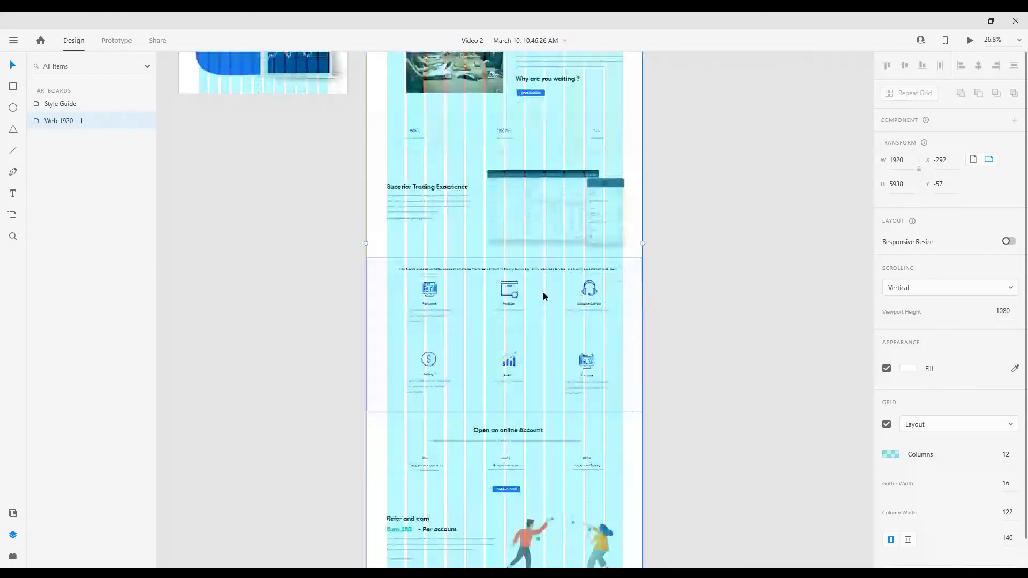
pyautogui.scroll(-3, 543, 294)
pyautogui.scroll(3, 541, 296)
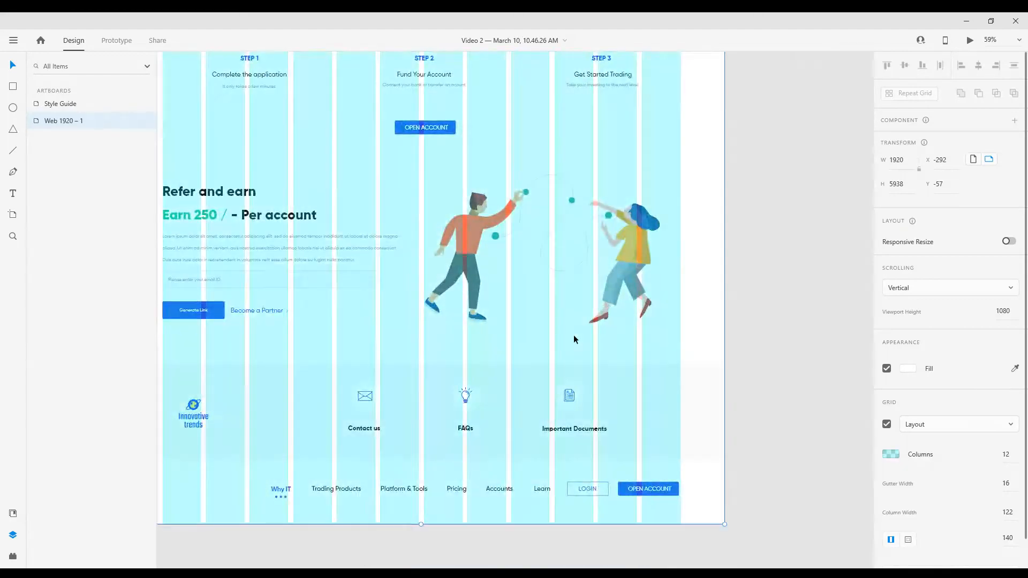
pyautogui.scroll(-2, 576, 337)
pyautogui.scroll(10, 576, 335)
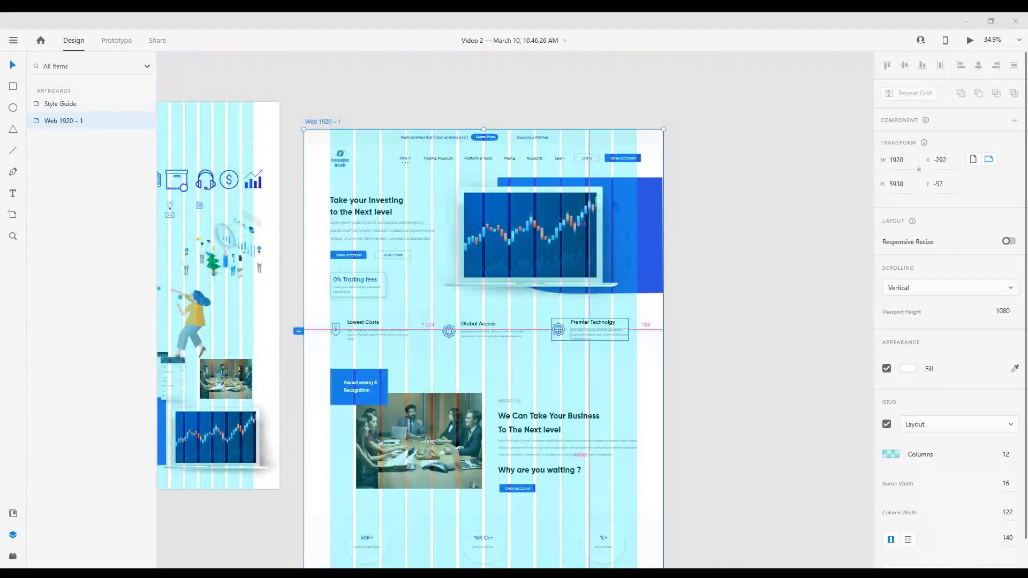
pyautogui.scroll(-5, 414, 528)
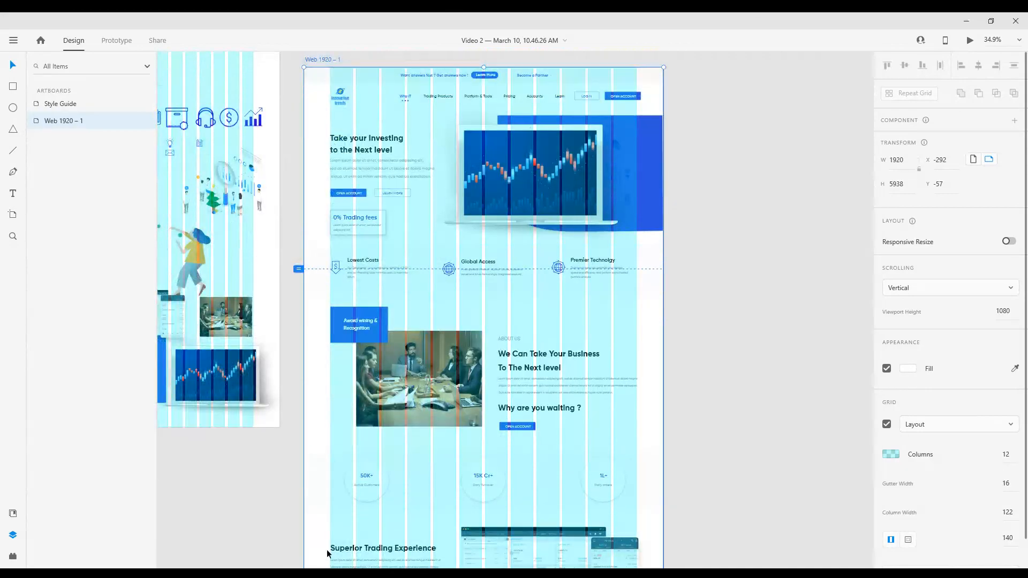